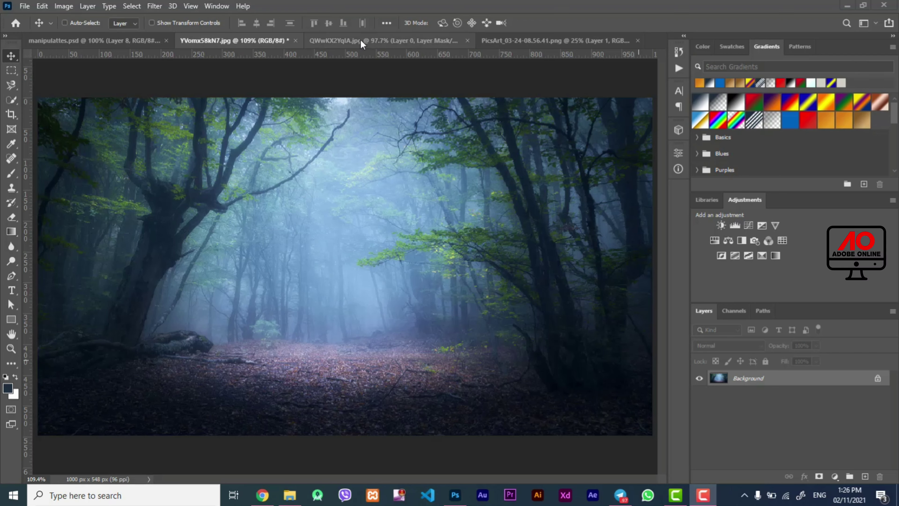
Bring the white rabbit into the forest document, scaled to 17% and centered on the path.
{"action": "left_click", "coordinate": [517, 40]}
{"action": "mouse_move", "coordinate": [345, 236]}
{"action": "left_mouse_down"}
{"action": "mouse_move", "coordinate": [400, 250]}
{"action": "mouse_move", "coordinate": [366, 273]}
{"action": "left_mouse_up"}
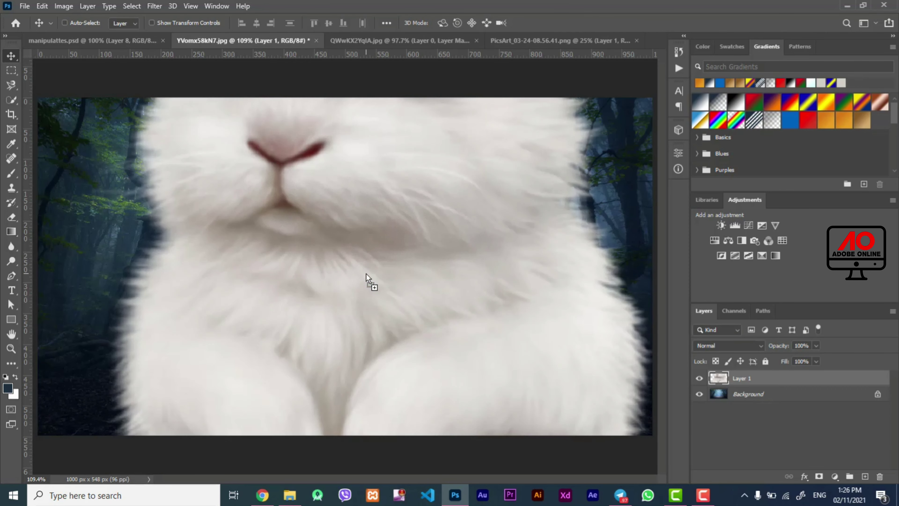
{"action": "key", "text": "ctrl+t"}
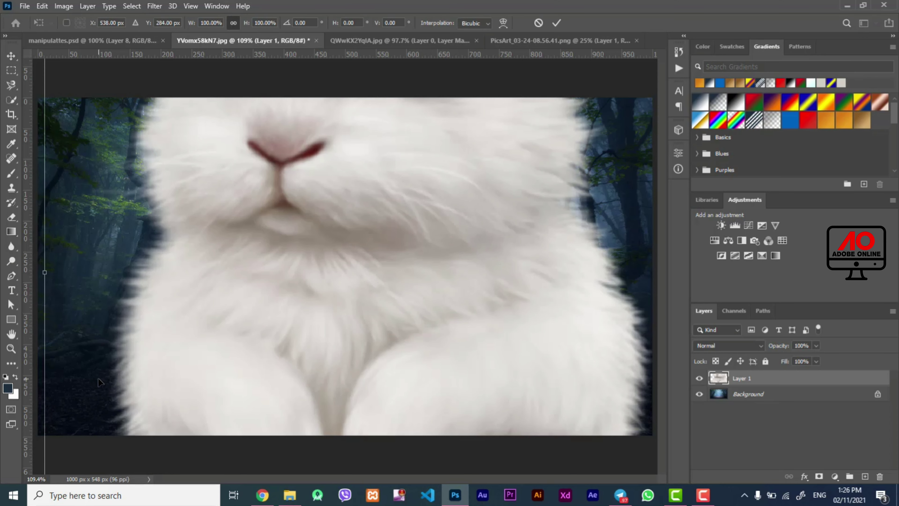
{"action": "left_click_drag", "start_coordinate": [46, 275], "coordinate": [217, 294]}
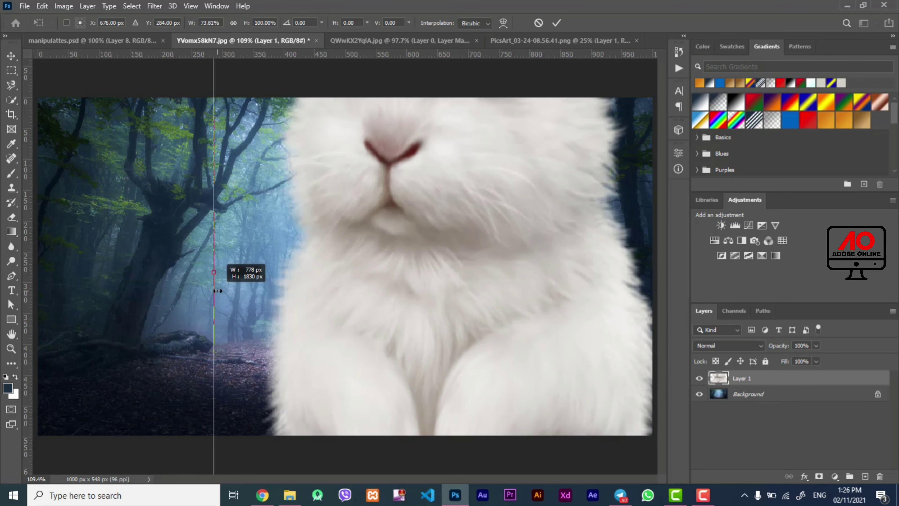
{"action": "key", "text": "ctrl+z"}
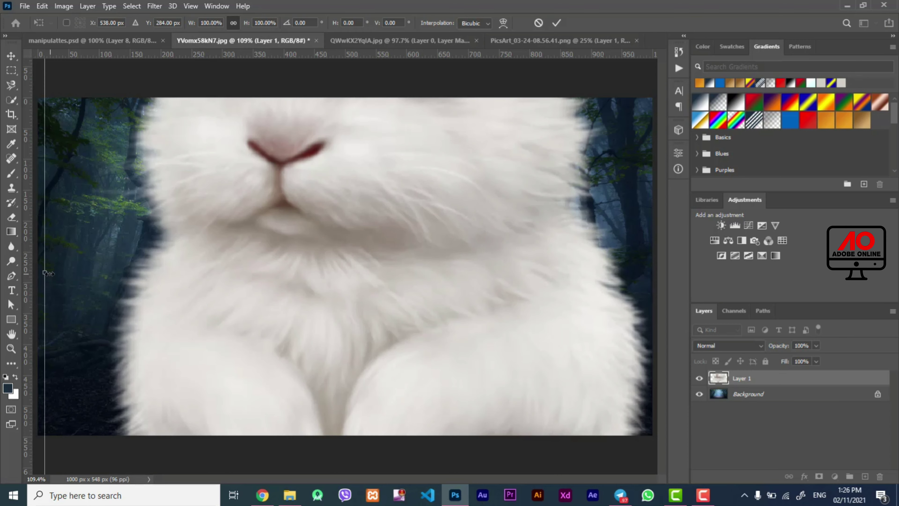
{"action": "left_click_drag", "start_coordinate": [51, 273], "coordinate": [423, 272]}
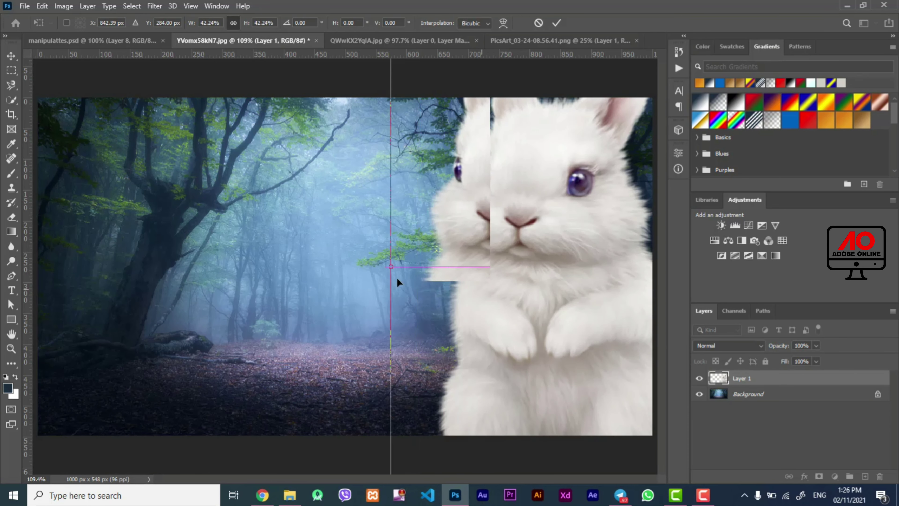
{"action": "left_click_drag", "start_coordinate": [513, 293], "coordinate": [315, 244]}
{"action": "mouse_move", "coordinate": [498, 225]}
{"action": "left_mouse_down"}
{"action": "mouse_move", "coordinate": [265, 262]}
{"action": "mouse_move", "coordinate": [286, 284]}
{"action": "left_mouse_up"}
{"action": "key", "text": "ctrl+z"}
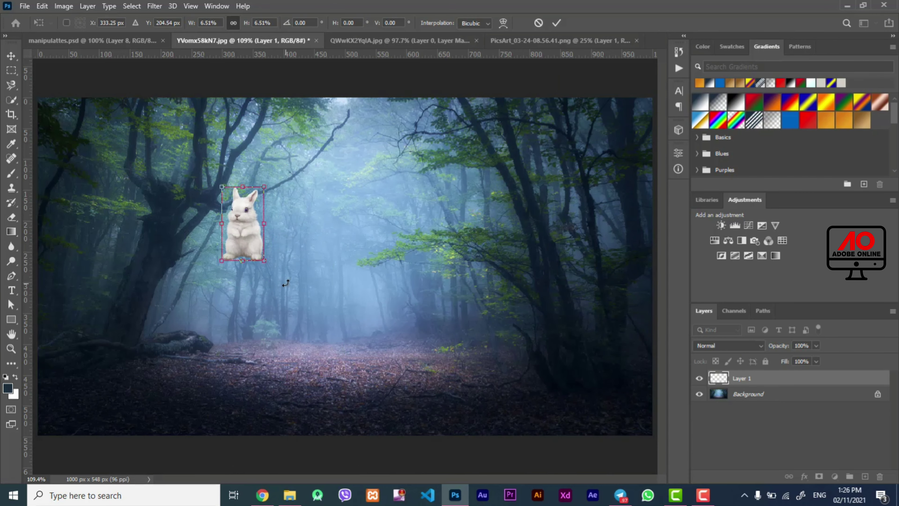
{"action": "mouse_move", "coordinate": [264, 225]}
{"action": "left_mouse_down"}
{"action": "mouse_move", "coordinate": [361, 306]}
{"action": "mouse_move", "coordinate": [422, 304]}
{"action": "mouse_move", "coordinate": [370, 273]}
{"action": "mouse_move", "coordinate": [407, 274]}
{"action": "mouse_move", "coordinate": [389, 289]}
{"action": "left_mouse_up"}
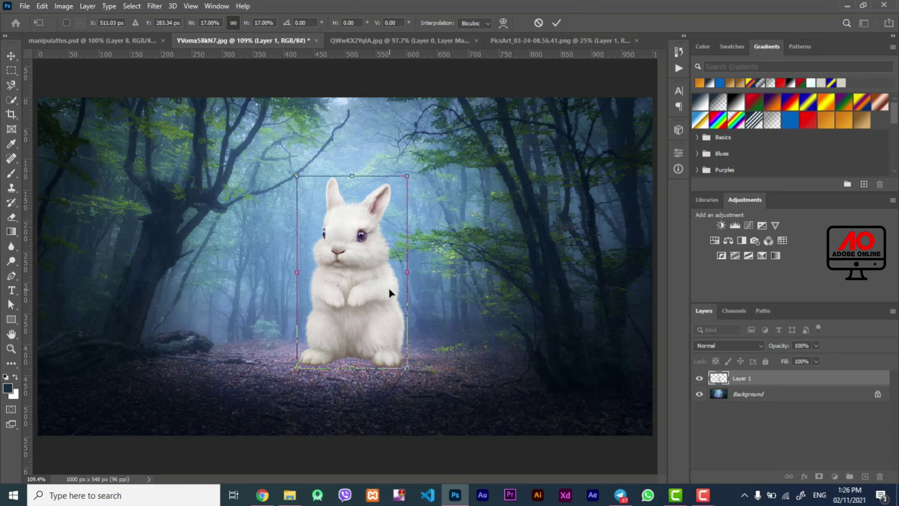
{"action": "key", "text": "Return"}
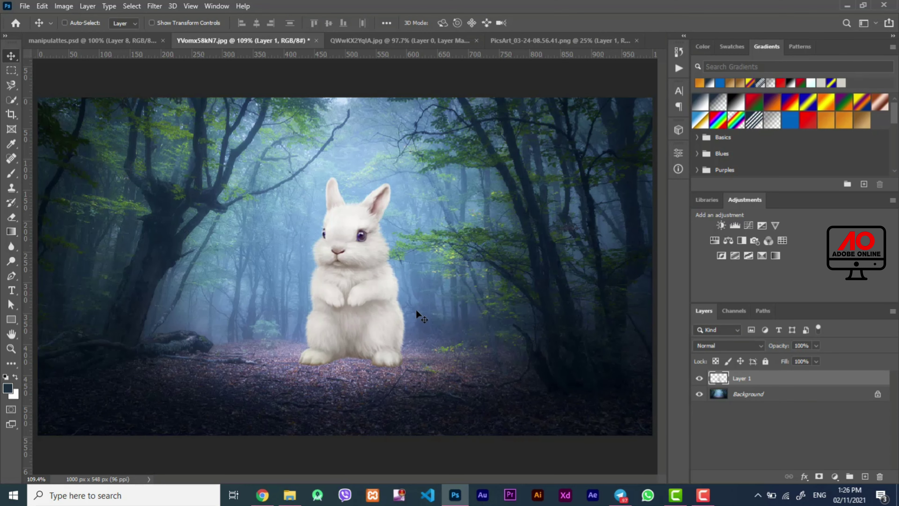
Drag the masked girl layer from her document into the forest composite.
{"action": "left_click", "coordinate": [393, 38]}
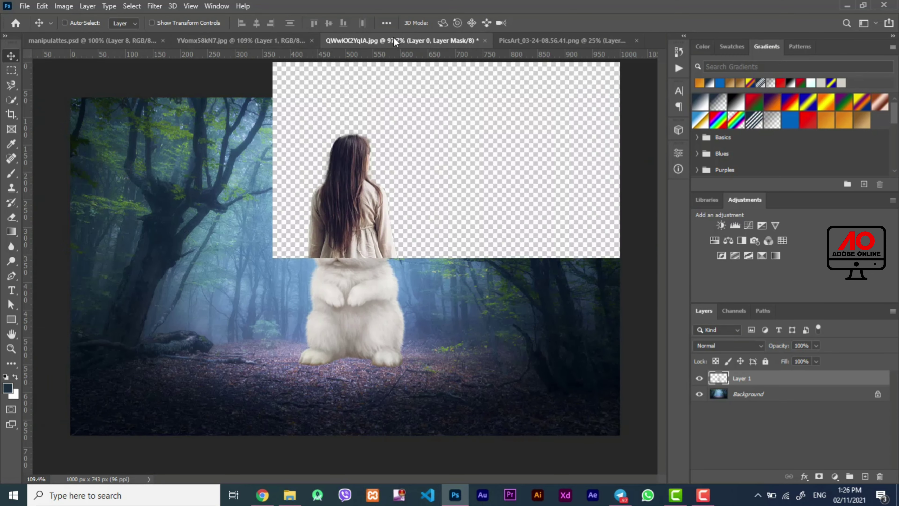
{"action": "left_click", "coordinate": [745, 382], "text": "shift"}
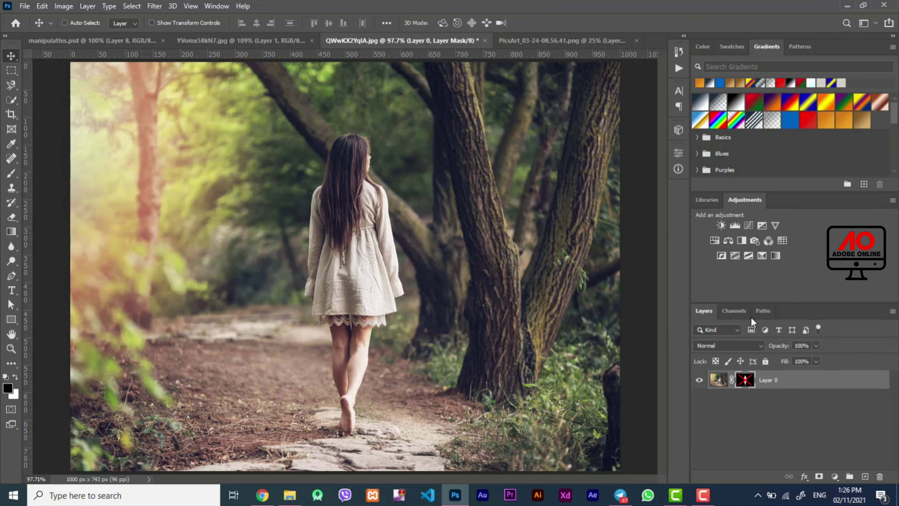
{"action": "left_click", "coordinate": [745, 379], "text": "shift"}
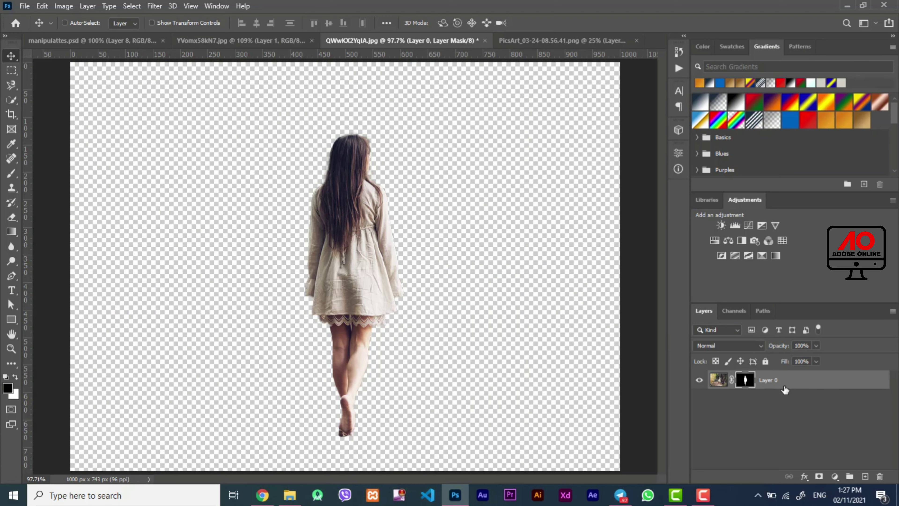
{"action": "mouse_move", "coordinate": [784, 389]}
{"action": "left_mouse_down"}
{"action": "mouse_move", "coordinate": [363, 150]}
{"action": "mouse_move", "coordinate": [346, 241]}
{"action": "mouse_move", "coordinate": [357, 342]}
{"action": "left_mouse_up"}
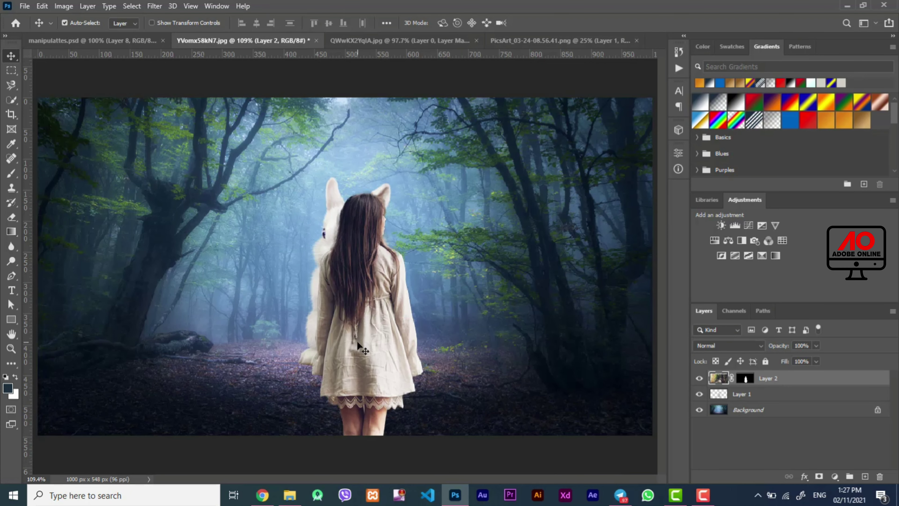
Scale the girl to 41.43% and place her on the path before the rabbit.
{"action": "key", "text": "ctrl+t"}
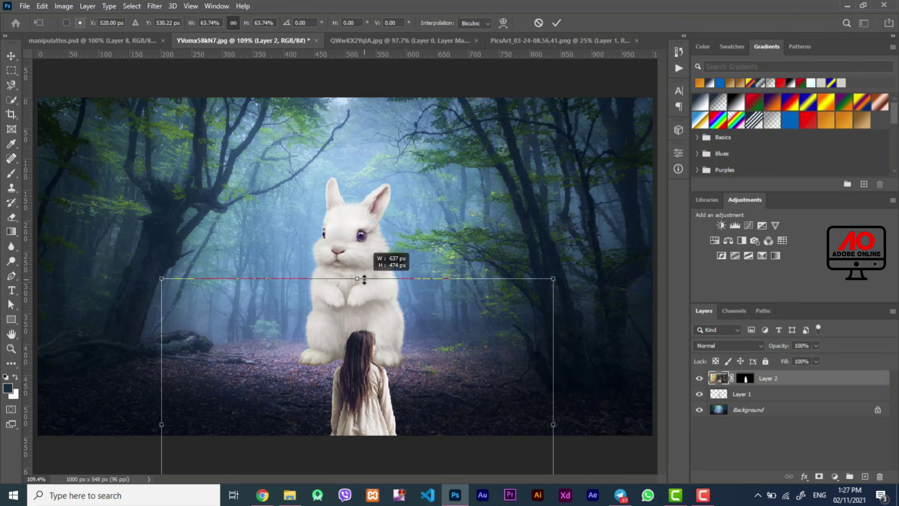
{"action": "left_click_drag", "start_coordinate": [355, 113], "coordinate": [361, 312]}
{"action": "mouse_move", "coordinate": [371, 370]}
{"action": "left_mouse_down"}
{"action": "mouse_move", "coordinate": [359, 331]}
{"action": "mouse_move", "coordinate": [358, 258]}
{"action": "left_mouse_up"}
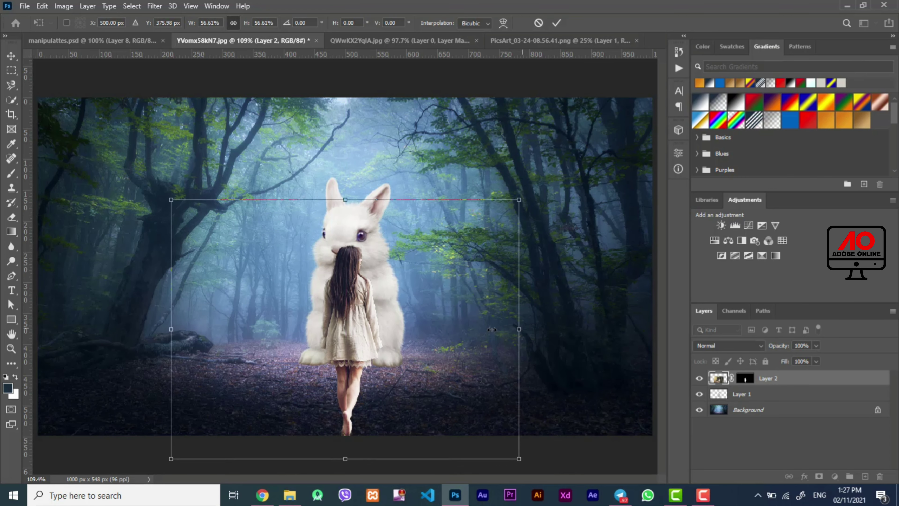
{"action": "mouse_move", "coordinate": [492, 329]}
{"action": "left_mouse_down"}
{"action": "mouse_move", "coordinate": [407, 353]}
{"action": "mouse_move", "coordinate": [430, 361]}
{"action": "left_mouse_up"}
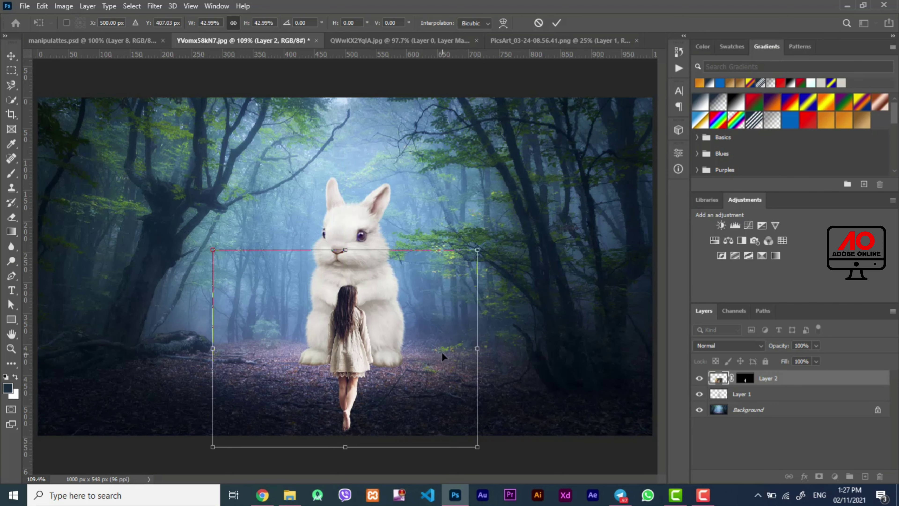
{"action": "left_click_drag", "start_coordinate": [474, 351], "coordinate": [463, 352]}
{"action": "left_click_drag", "start_coordinate": [404, 392], "coordinate": [411, 391]}
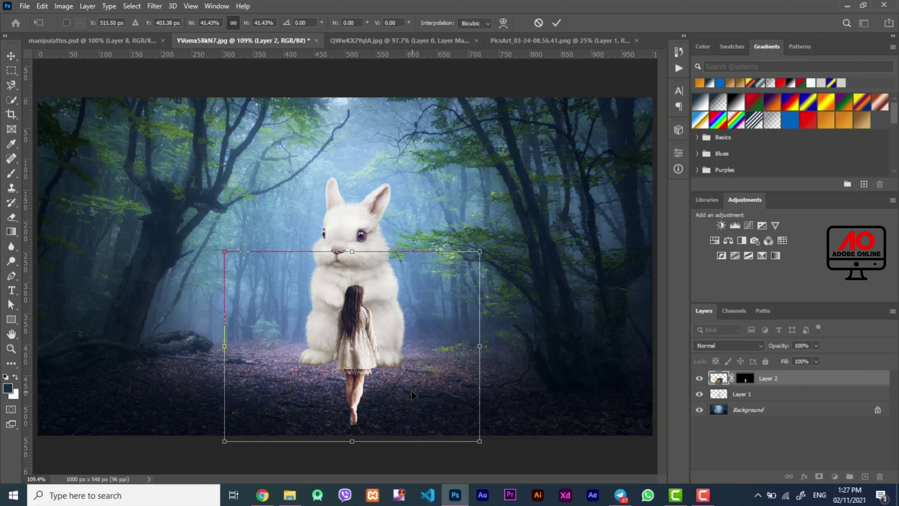
{"action": "key", "text": "Return"}
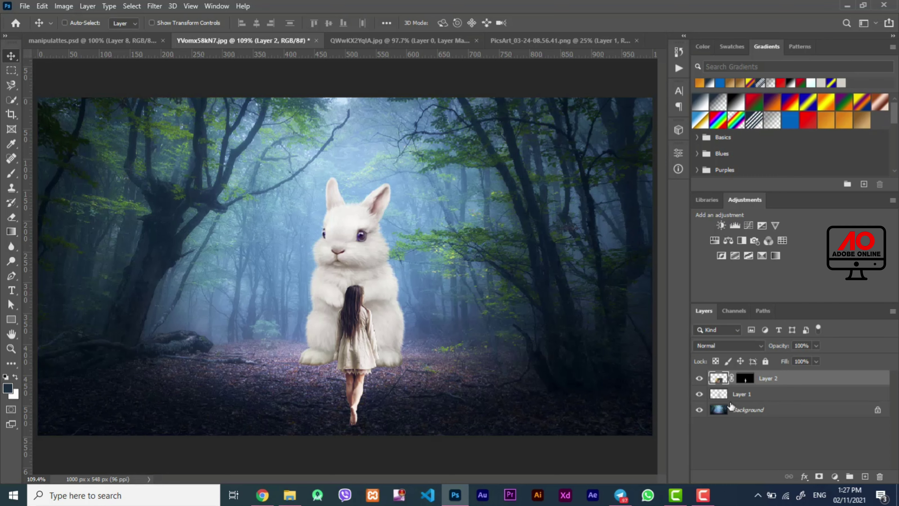
Apply Match Color to the rabbit layer, sourcing the forest document's Background layer.
{"action": "left_click", "coordinate": [718, 393]}
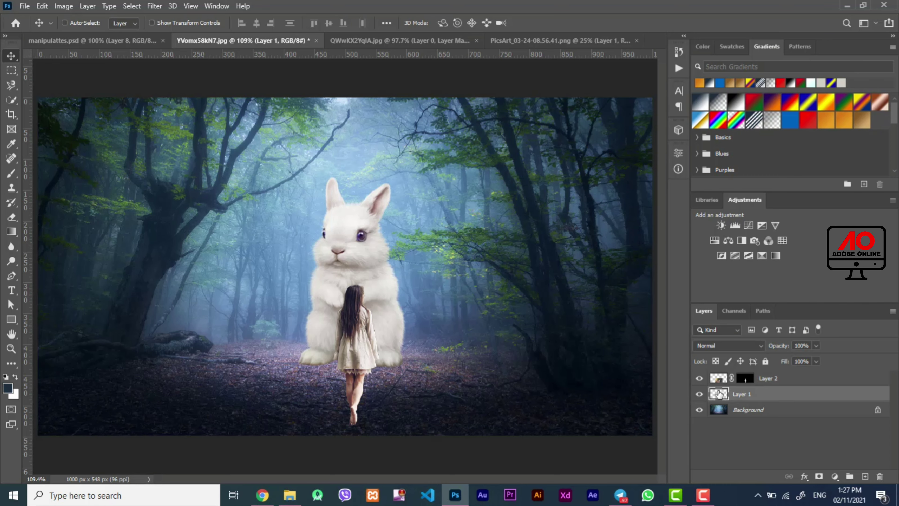
{"action": "left_click", "coordinate": [700, 394]}
{"action": "left_click", "coordinate": [64, 6]}
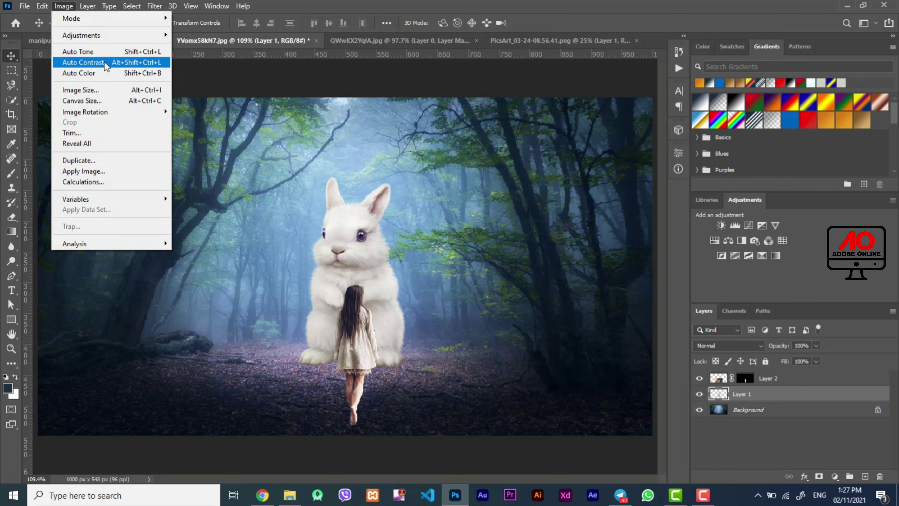
{"action": "mouse_move", "coordinate": [80, 35]}
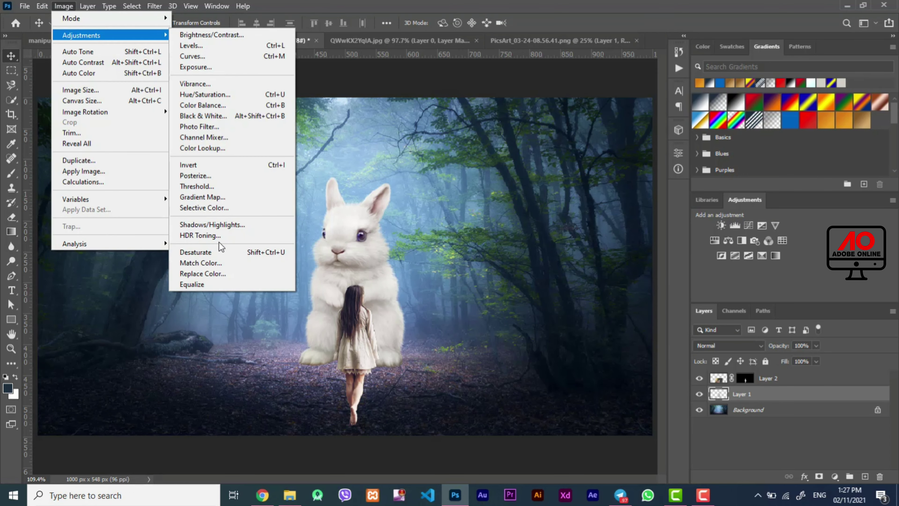
{"action": "left_click", "coordinate": [218, 264]}
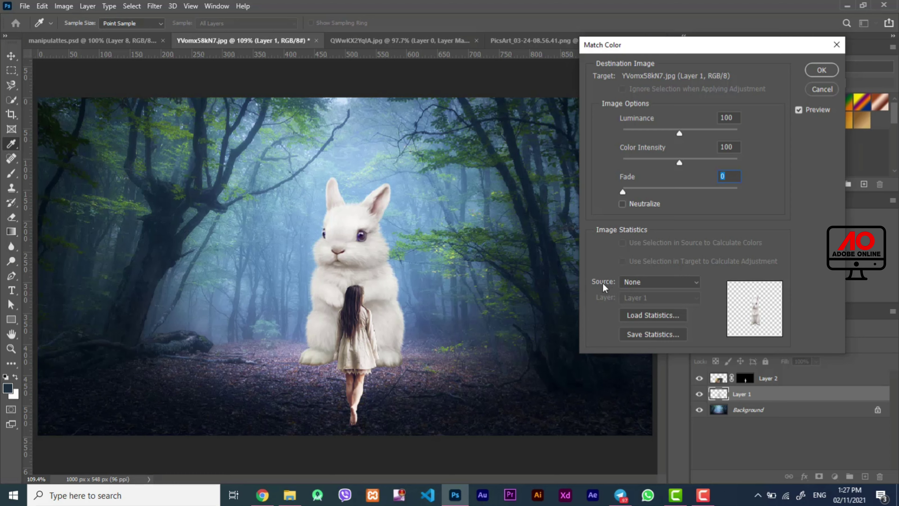
{"action": "left_click", "coordinate": [629, 289]}
{"action": "left_click", "coordinate": [633, 283]}
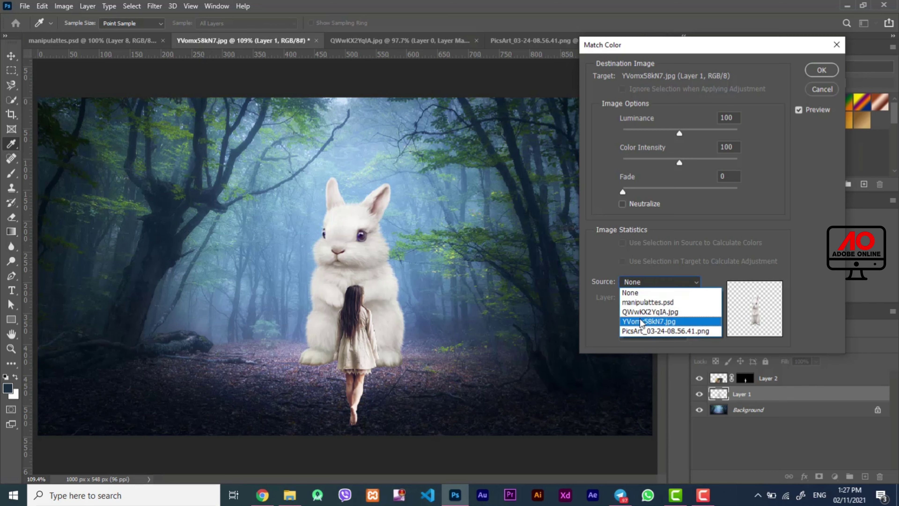
{"action": "left_click", "coordinate": [641, 319]}
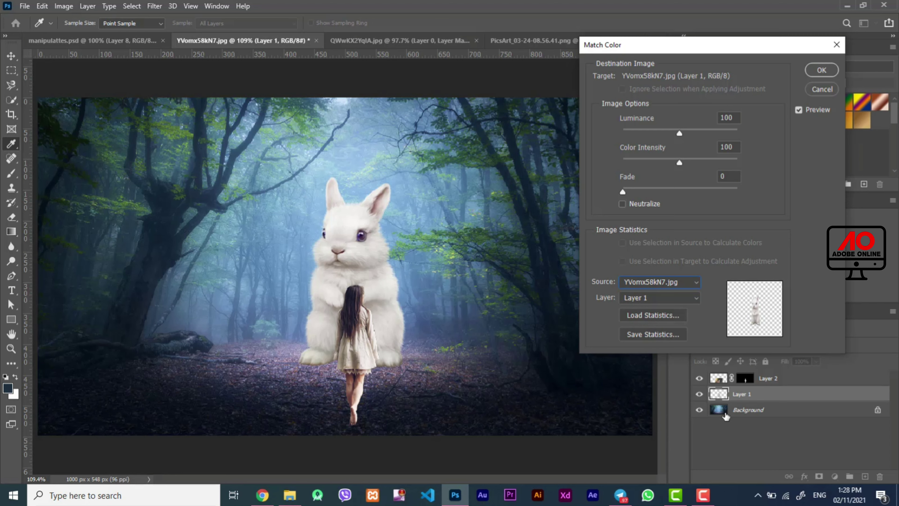
{"action": "left_click", "coordinate": [671, 299]}
{"action": "left_click", "coordinate": [655, 348]}
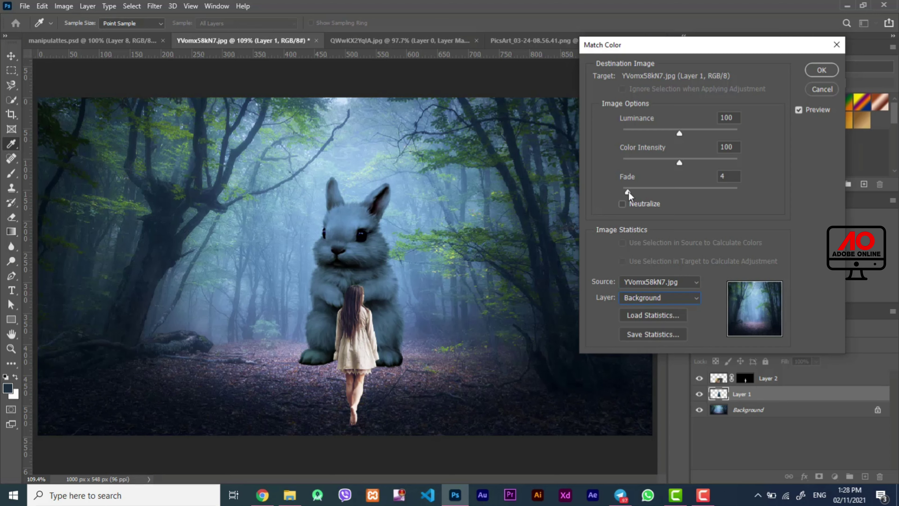
Set the rabbit's Match Color fade to 54 and apply it.
{"action": "mouse_move", "coordinate": [628, 193]}
{"action": "left_mouse_down"}
{"action": "mouse_move", "coordinate": [737, 193]}
{"action": "mouse_move", "coordinate": [664, 208]}
{"action": "left_mouse_up"}
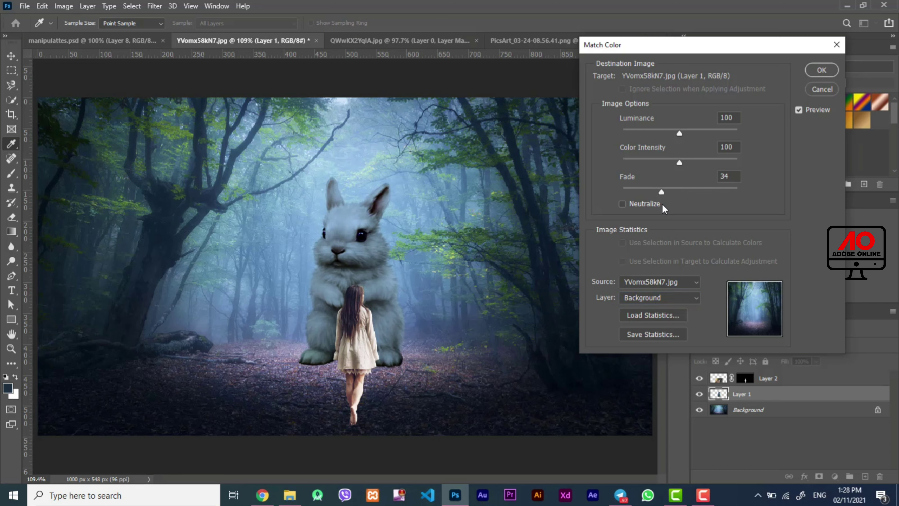
{"action": "left_click_drag", "start_coordinate": [661, 191], "coordinate": [688, 195]}
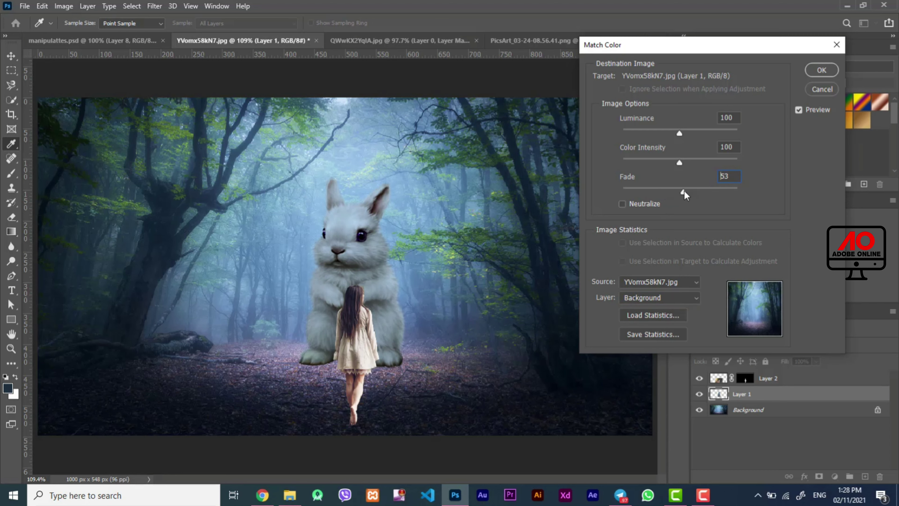
{"action": "left_click_drag", "start_coordinate": [681, 193], "coordinate": [704, 193]}
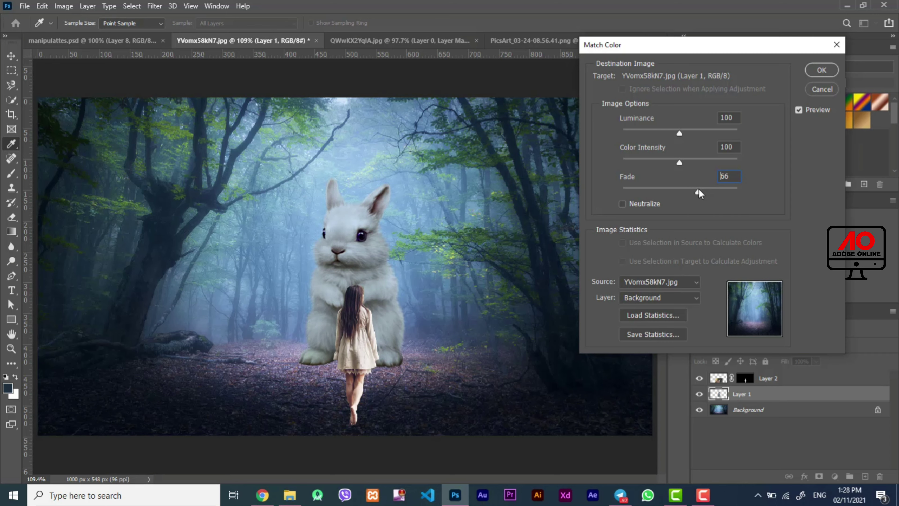
{"action": "left_click_drag", "start_coordinate": [697, 194], "coordinate": [693, 200]}
{"action": "left_click_drag", "start_coordinate": [693, 192], "coordinate": [685, 195]}
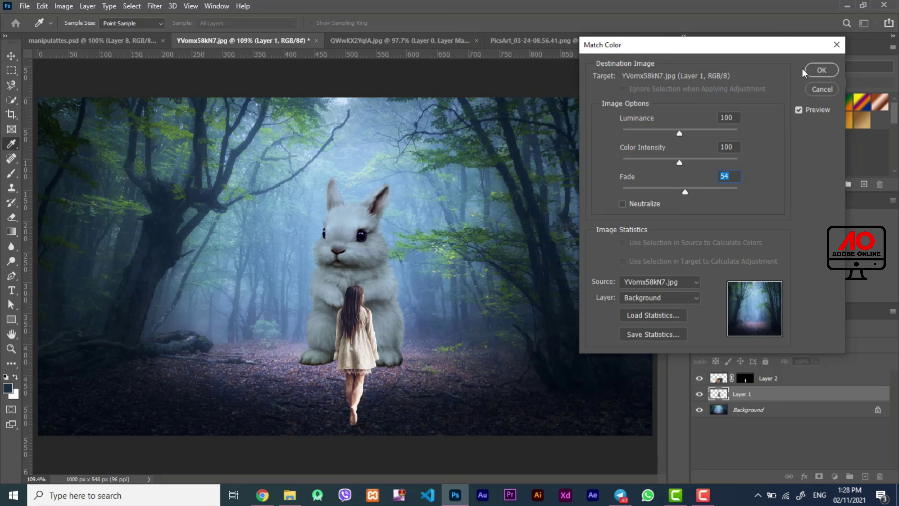
{"action": "left_click", "coordinate": [811, 74]}
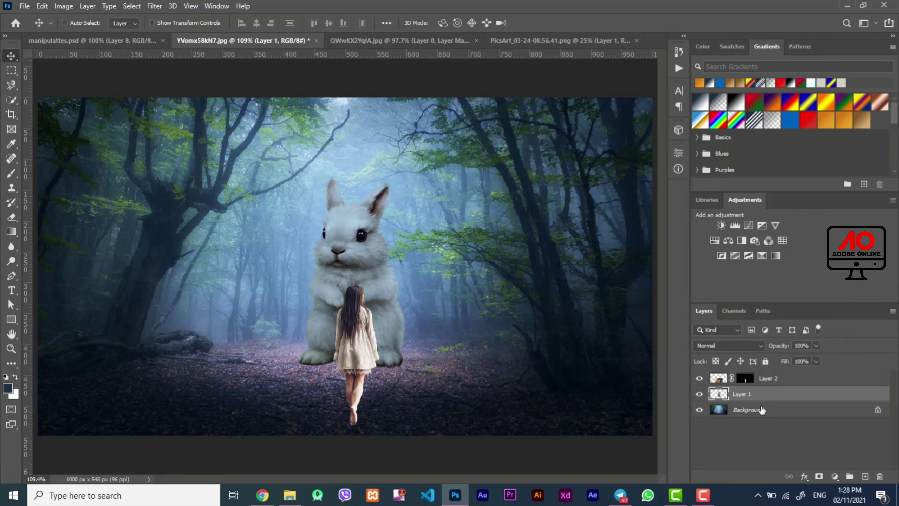
{"action": "left_click", "coordinate": [719, 383]}
Apply Match Color to the girl layer, sourcing the forest composite's Background layer.
{"action": "left_click", "coordinate": [699, 379]}
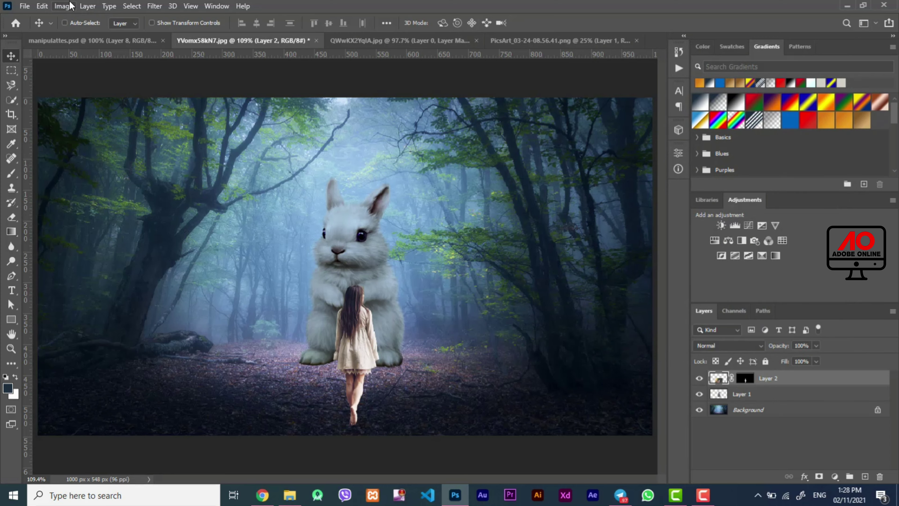
{"action": "left_click", "coordinate": [63, 6]}
{"action": "mouse_move", "coordinate": [81, 35]}
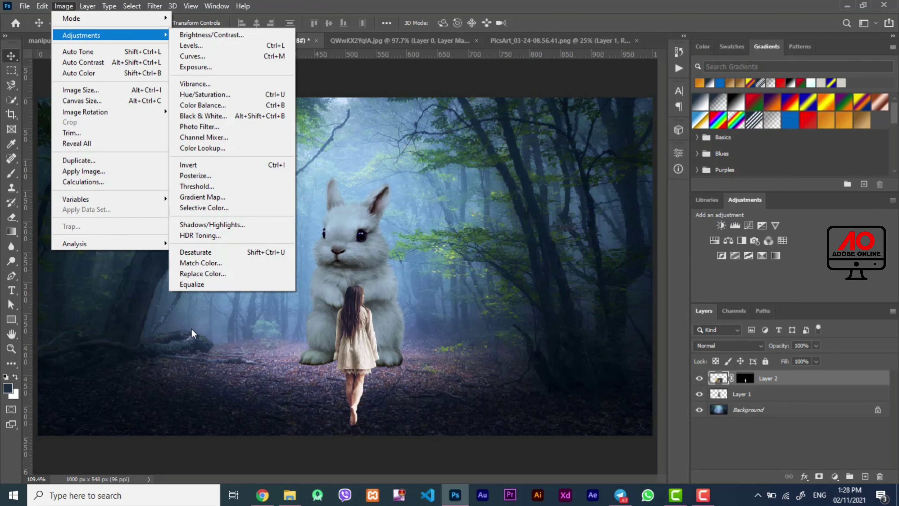
{"action": "left_click", "coordinate": [201, 262]}
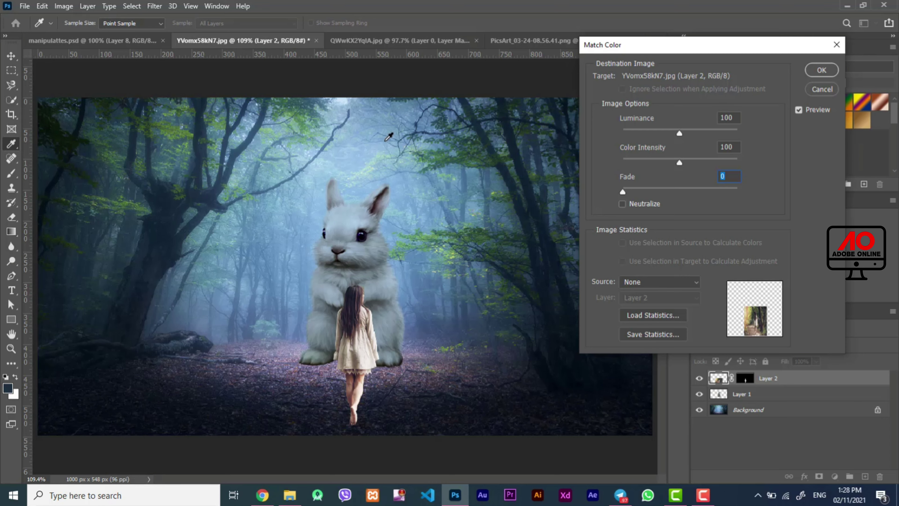
{"action": "left_click", "coordinate": [690, 284]}
{"action": "left_click", "coordinate": [659, 321]}
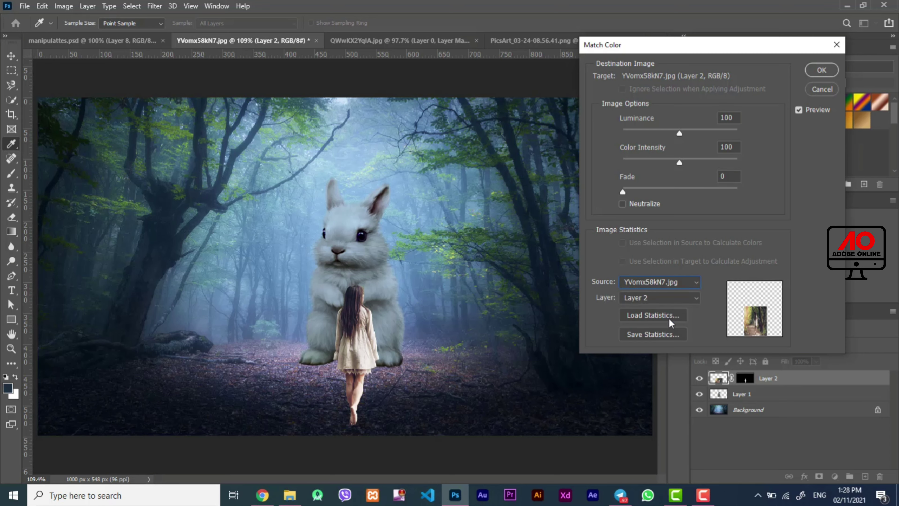
{"action": "left_click", "coordinate": [671, 299]}
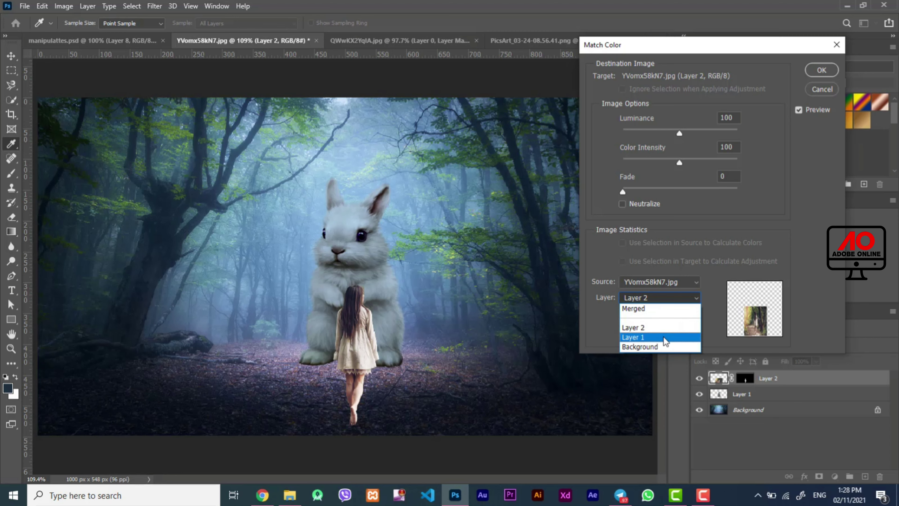
{"action": "left_click", "coordinate": [664, 337]}
{"action": "left_click", "coordinate": [663, 299]}
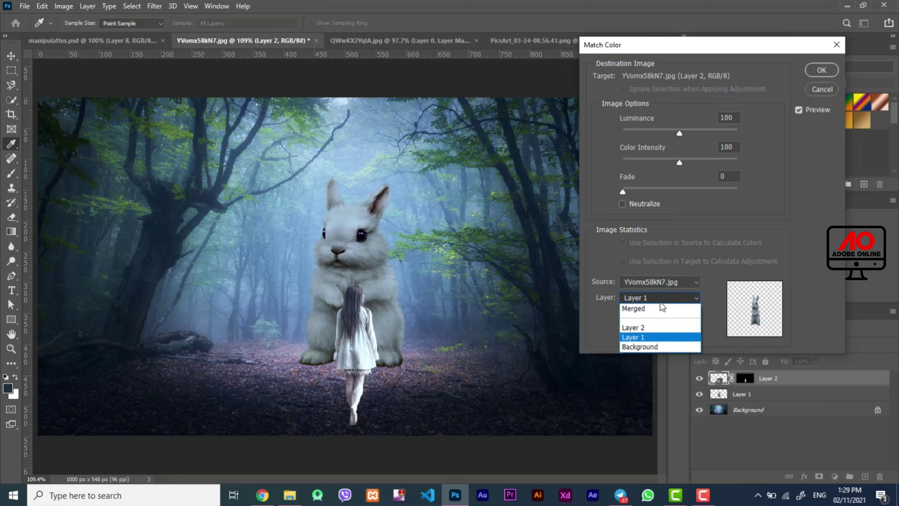
{"action": "left_click", "coordinate": [656, 347]}
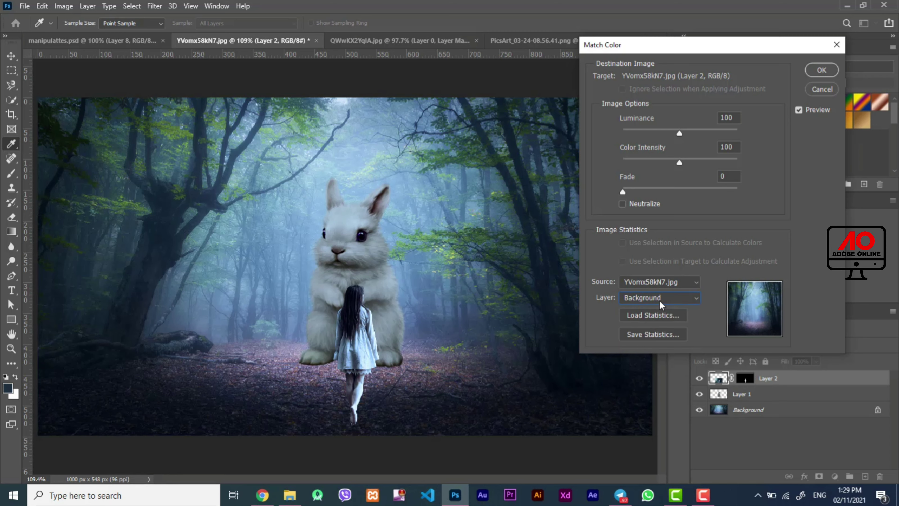
Set the girl's colour match to fade 40 and luminance about 90, then apply.
{"action": "left_click_drag", "start_coordinate": [657, 191], "coordinate": [664, 194]}
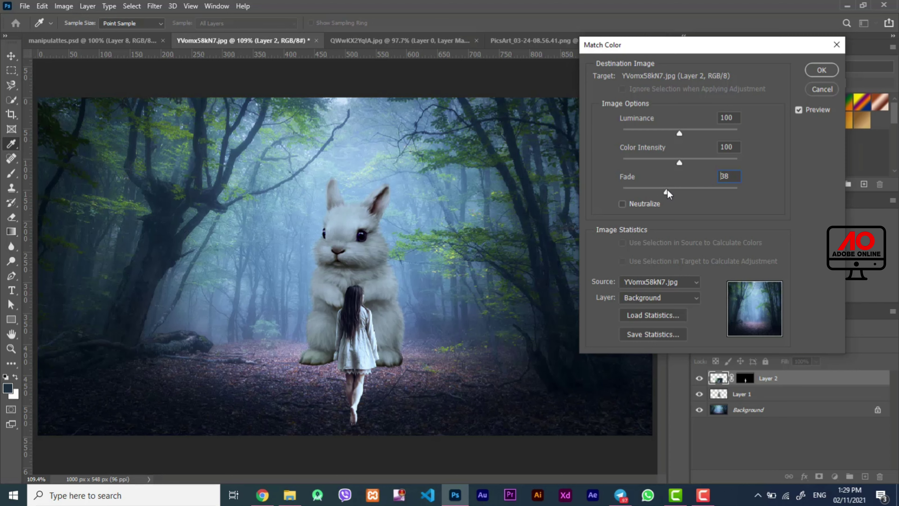
{"action": "mouse_move", "coordinate": [668, 193]}
{"action": "left_mouse_down"}
{"action": "mouse_move", "coordinate": [638, 200]}
{"action": "mouse_move", "coordinate": [645, 195]}
{"action": "left_mouse_up"}
{"action": "mouse_move", "coordinate": [680, 134]}
{"action": "left_mouse_down"}
{"action": "mouse_move", "coordinate": [637, 136]}
{"action": "mouse_move", "coordinate": [679, 134]}
{"action": "left_mouse_up"}
{"action": "left_click_drag", "start_coordinate": [674, 133], "coordinate": [672, 134]}
{"action": "left_click", "coordinate": [830, 74]}
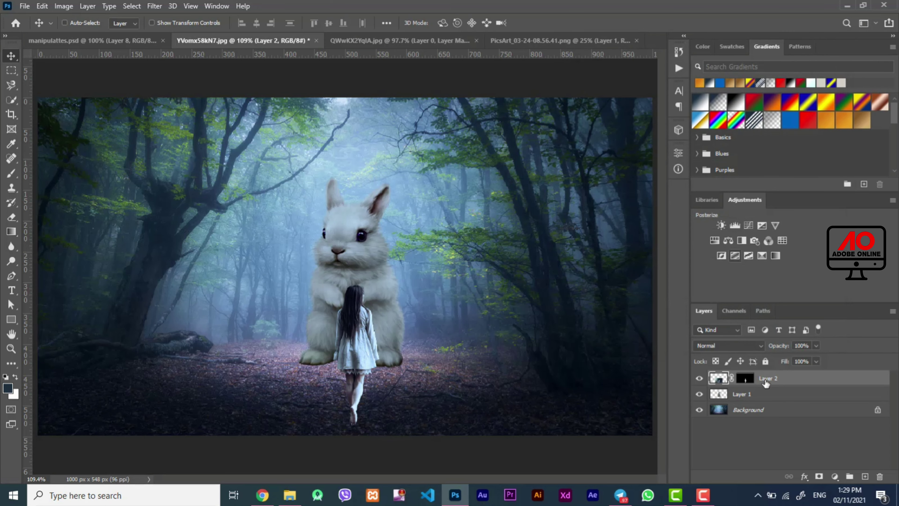
Add a Curves layer clipped to the girl, lowering her highlights and lifting her blacks.
{"action": "left_click", "coordinate": [834, 477]}
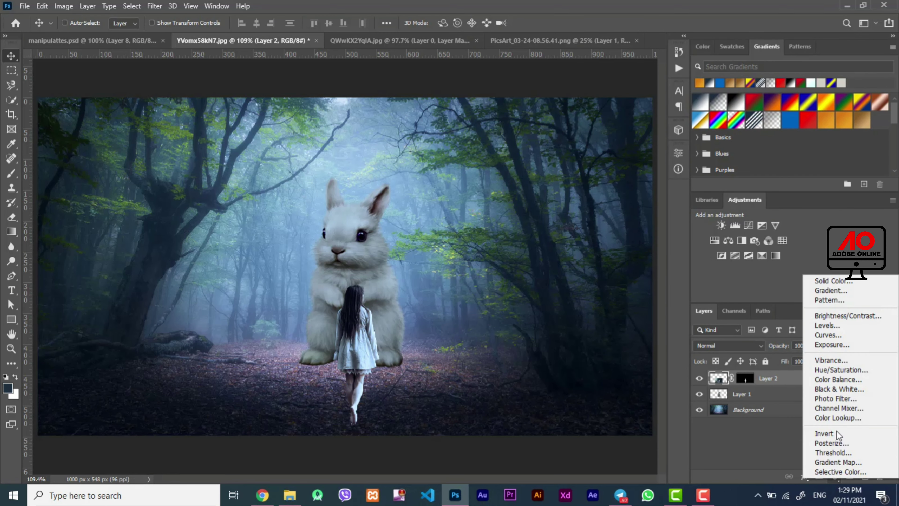
{"action": "left_click", "coordinate": [857, 337]}
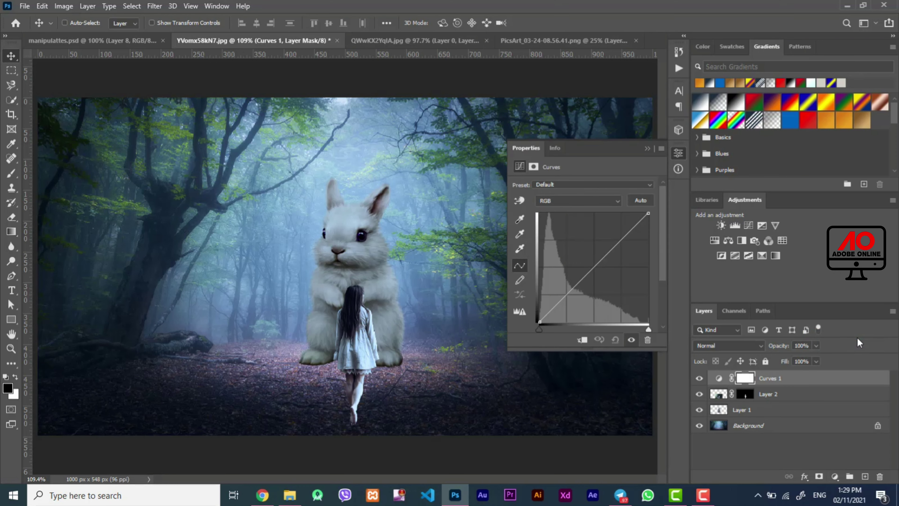
{"action": "left_click", "coordinate": [581, 340]}
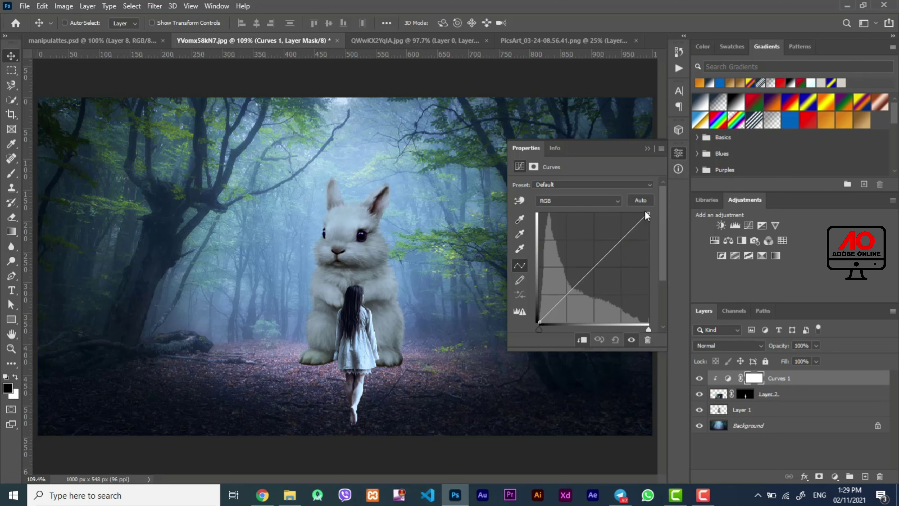
{"action": "left_click_drag", "start_coordinate": [647, 213], "coordinate": [651, 226]}
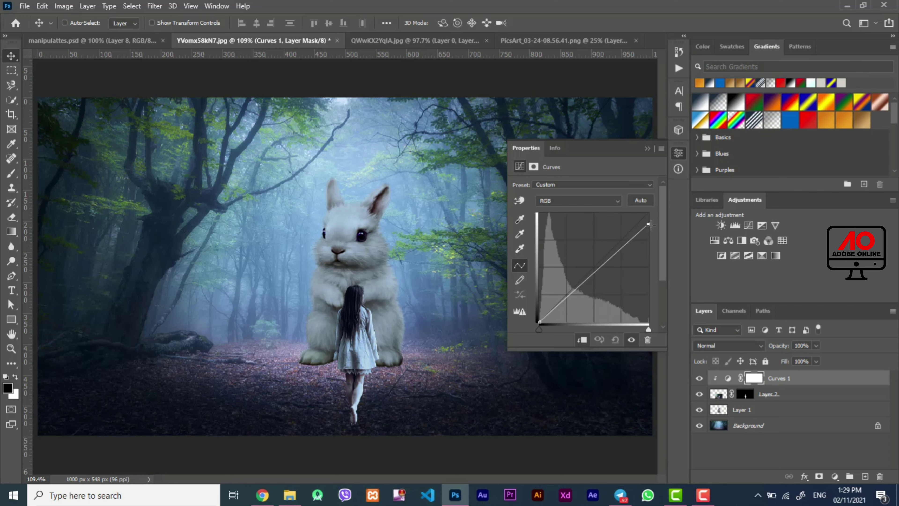
{"action": "mouse_move", "coordinate": [539, 321]}
{"action": "left_mouse_down"}
{"action": "mouse_move", "coordinate": [543, 330]}
{"action": "mouse_move", "coordinate": [502, 333]}
{"action": "left_mouse_up"}
{"action": "mouse_move", "coordinate": [537, 335]}
{"action": "left_mouse_down"}
{"action": "mouse_move", "coordinate": [553, 337]}
{"action": "mouse_move", "coordinate": [538, 335]}
{"action": "left_mouse_up"}
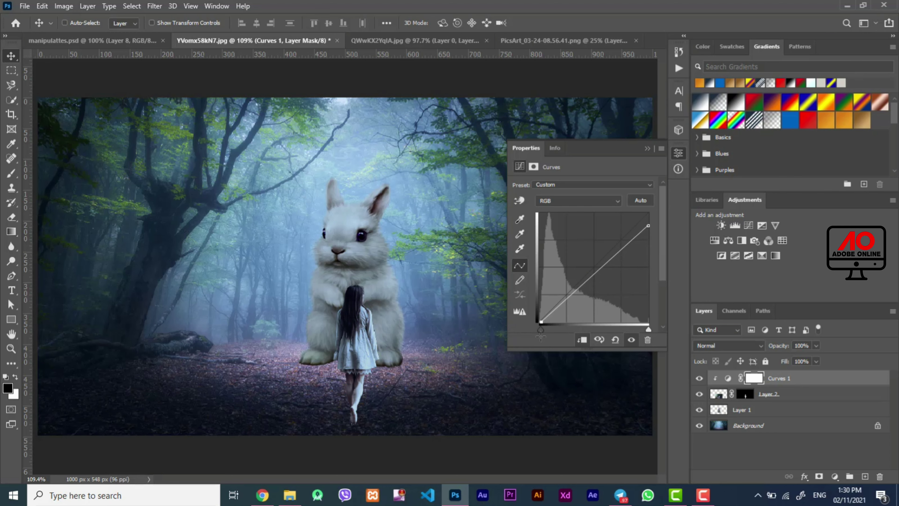
{"action": "left_click_drag", "start_coordinate": [540, 322], "coordinate": [527, 317]}
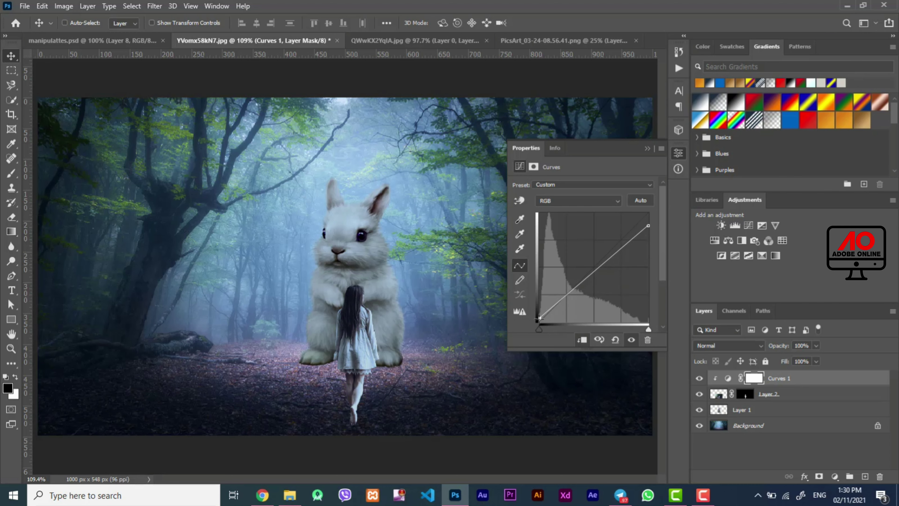
{"action": "left_click_drag", "start_coordinate": [535, 317], "coordinate": [535, 316]}
{"action": "left_click", "coordinate": [740, 410]}
Add a Curves 2 layer clipped to the rabbit, adjusting its white and black points.
{"action": "left_click", "coordinate": [841, 477]}
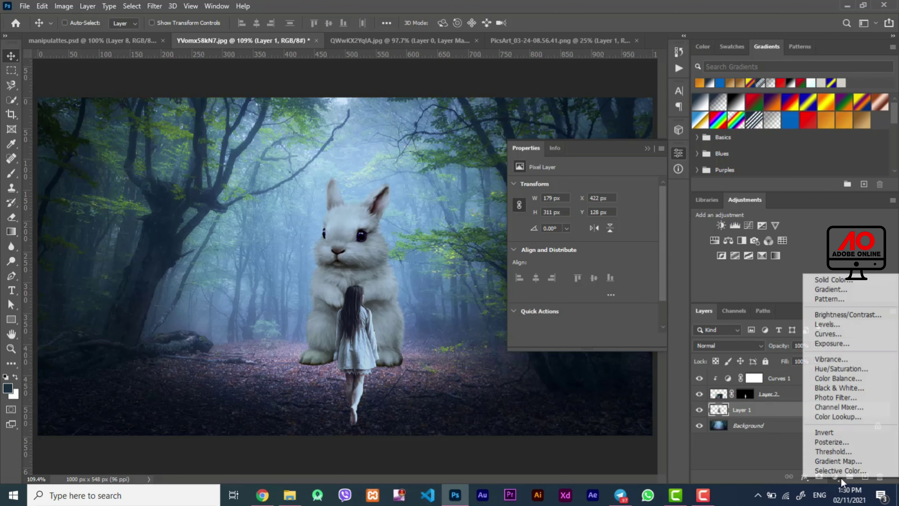
{"action": "left_click", "coordinate": [856, 331]}
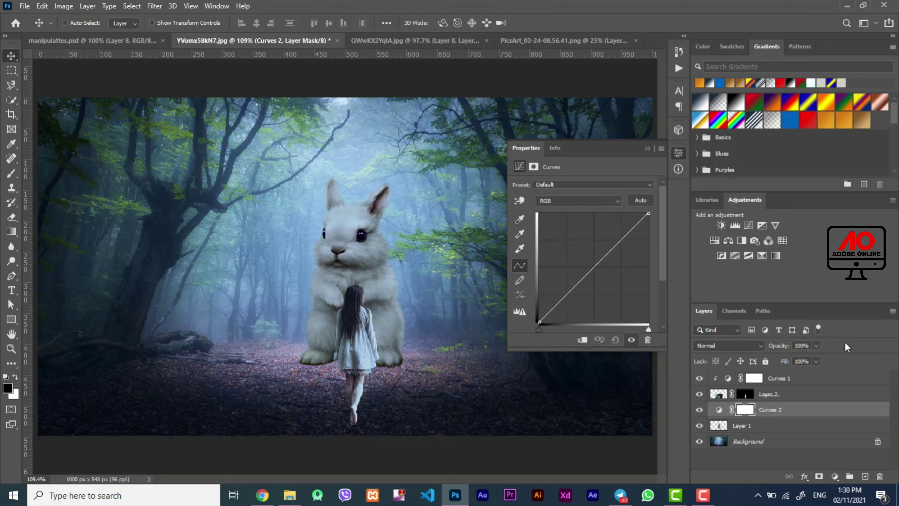
{"action": "left_click", "coordinate": [719, 410]}
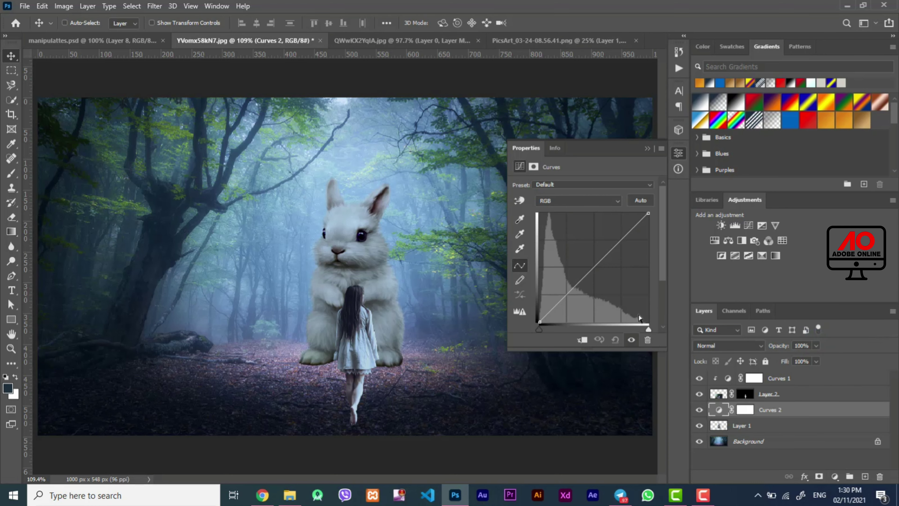
{"action": "left_click", "coordinate": [582, 340]}
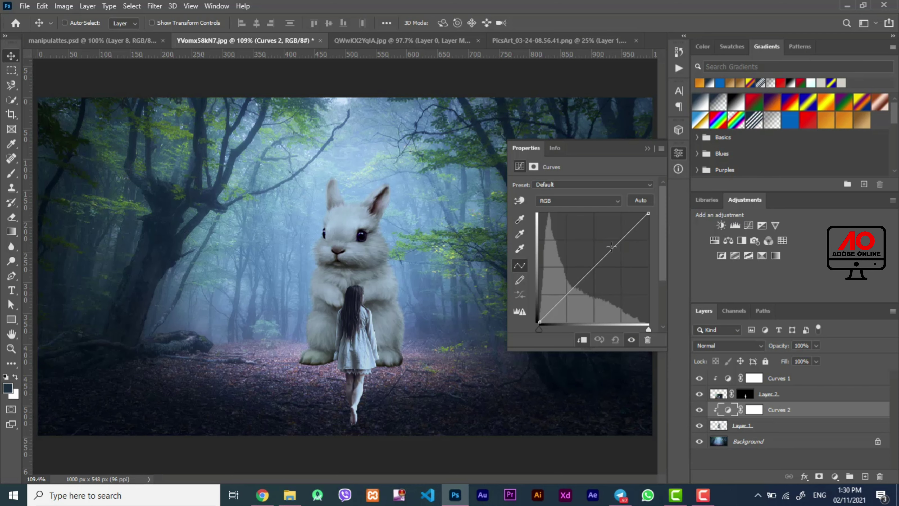
{"action": "mouse_move", "coordinate": [647, 212]}
{"action": "left_mouse_down"}
{"action": "mouse_move", "coordinate": [633, 211]}
{"action": "mouse_move", "coordinate": [643, 213]}
{"action": "left_mouse_up"}
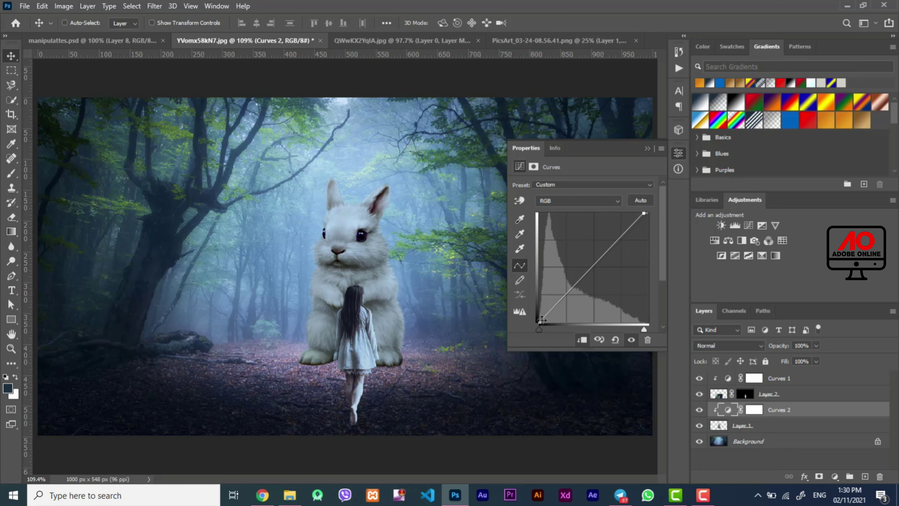
{"action": "left_click_drag", "start_coordinate": [538, 321], "coordinate": [534, 316]}
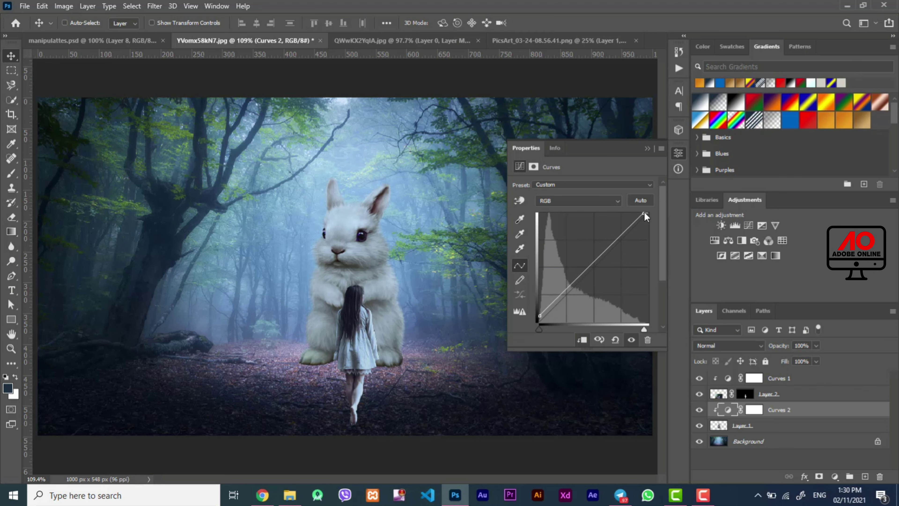
{"action": "mouse_move", "coordinate": [643, 214]}
{"action": "left_mouse_down"}
{"action": "mouse_move", "coordinate": [651, 224]}
{"action": "mouse_move", "coordinate": [651, 214]}
{"action": "left_mouse_up"}
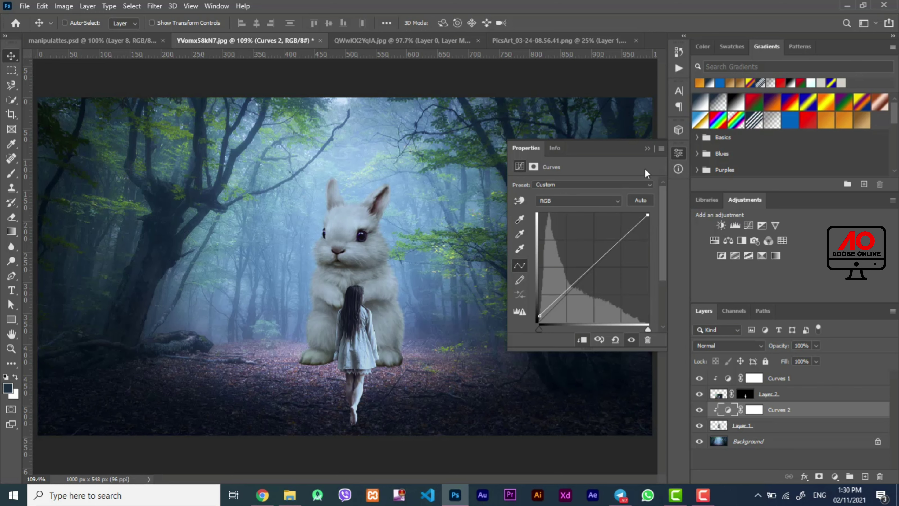
{"action": "left_click", "coordinate": [647, 149]}
Lower the white point of the girl's Curves 1 further to darken her highlights.
{"action": "left_click", "coordinate": [724, 379]}
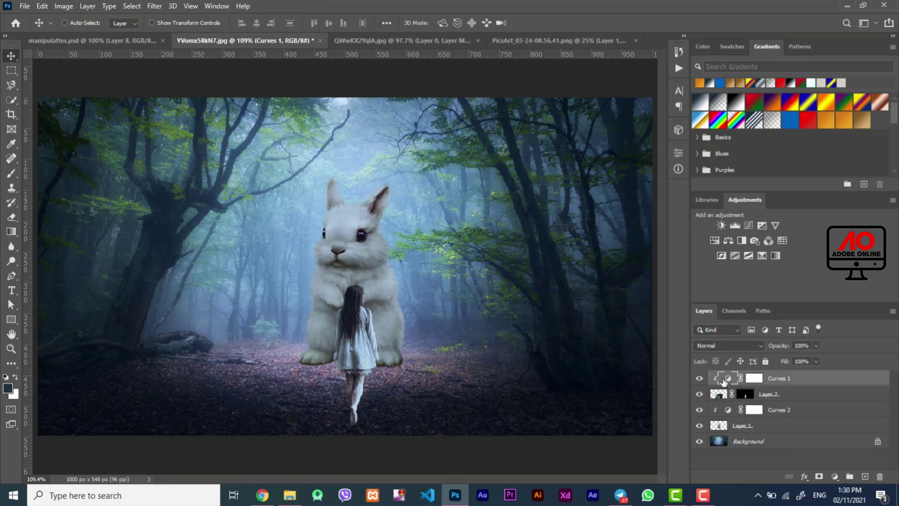
{"action": "double_click", "coordinate": [724, 378]}
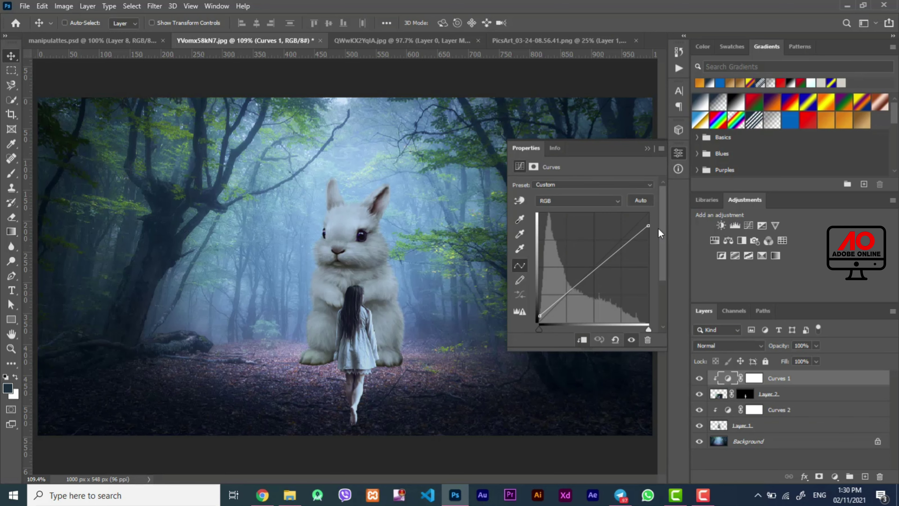
{"action": "left_click_drag", "start_coordinate": [648, 226], "coordinate": [653, 237]}
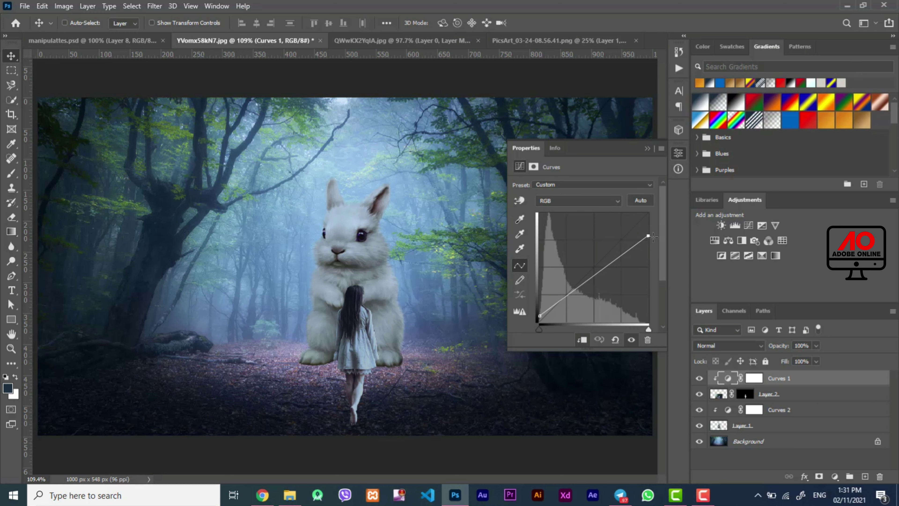
{"action": "left_click", "coordinate": [646, 148]}
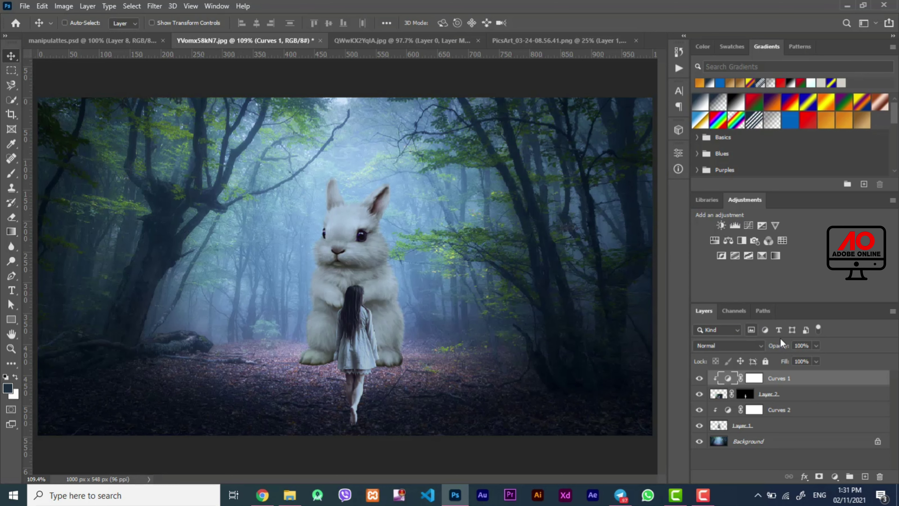
Create a new Layer 3 above the Background and sample a dark forest-floor colour.
{"action": "left_click", "coordinate": [863, 475]}
{"action": "left_click_drag", "start_coordinate": [800, 379], "coordinate": [800, 444]}
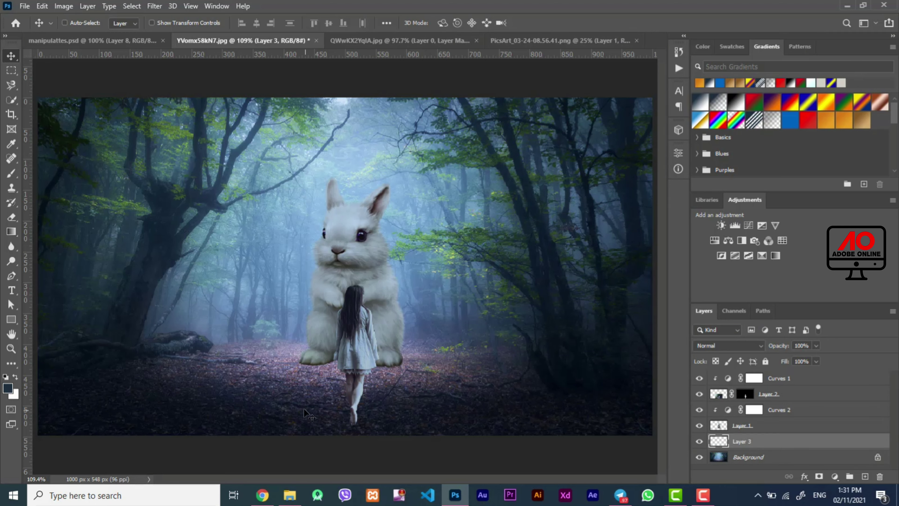
{"action": "key", "text": "i"}
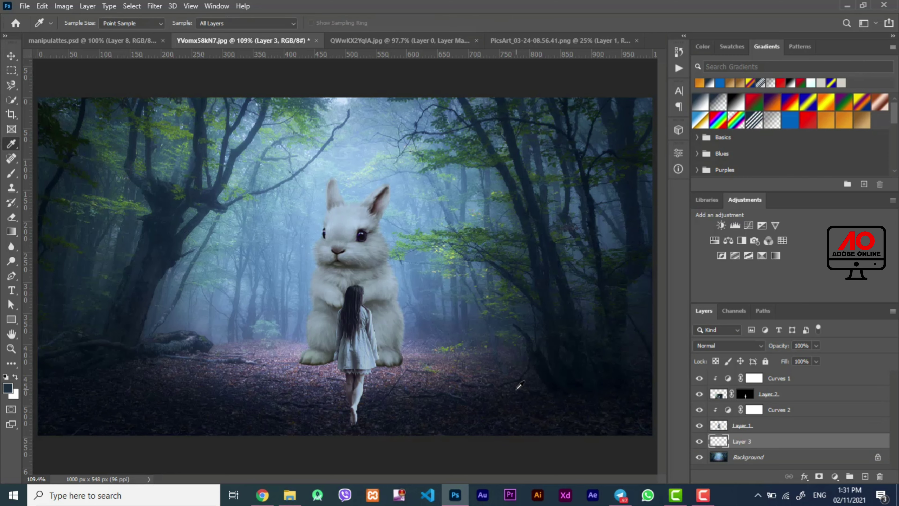
{"action": "left_click", "coordinate": [575, 384]}
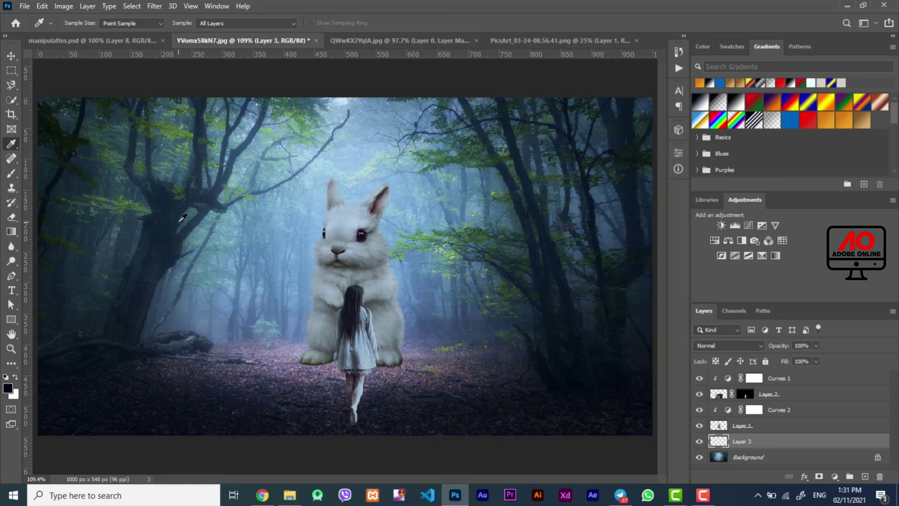
Select the Brush tool with a 250 px Soft Round preset.
{"action": "left_click", "coordinate": [12, 175]}
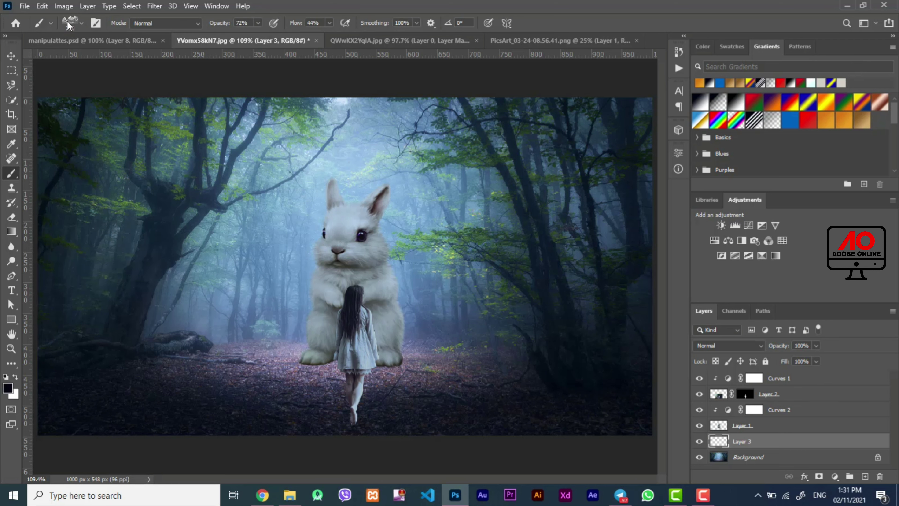
{"action": "left_click", "coordinate": [82, 22]}
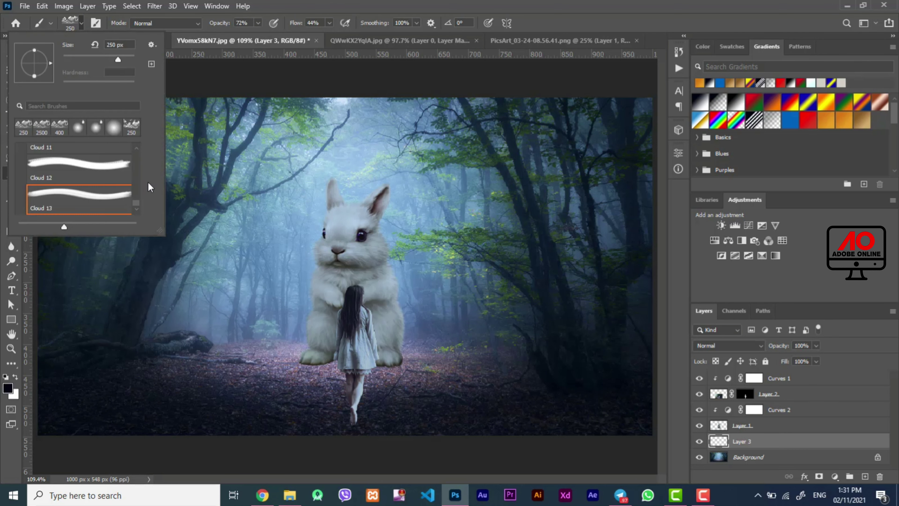
{"action": "left_click_drag", "start_coordinate": [141, 206], "coordinate": [138, 157]}
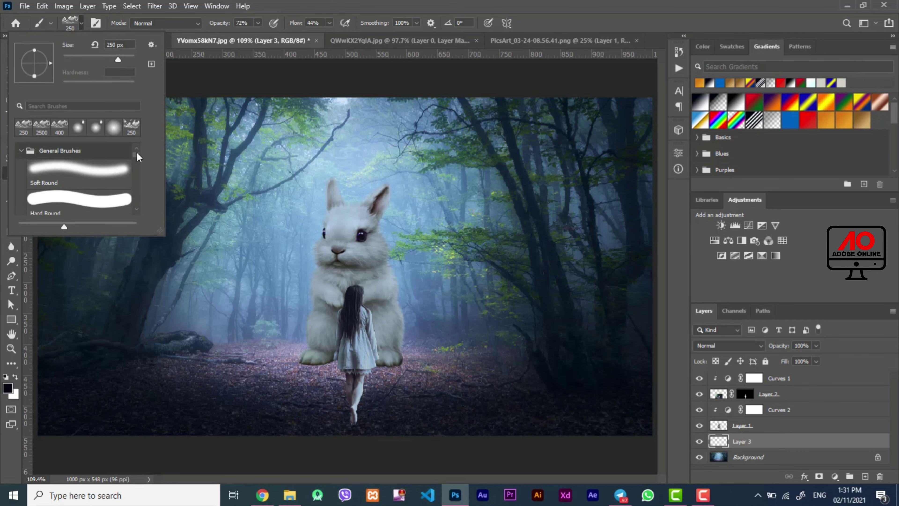
{"action": "left_click", "coordinate": [85, 181]}
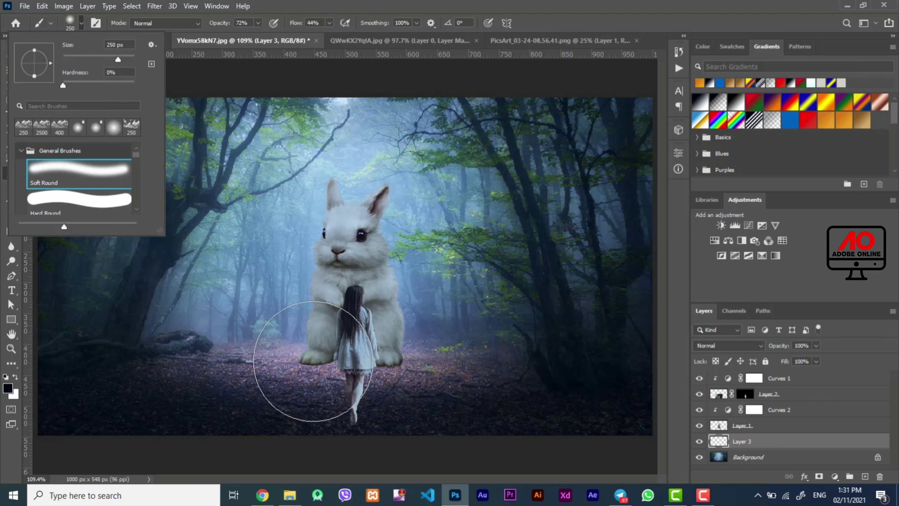
{"action": "left_click", "coordinate": [311, 355]}
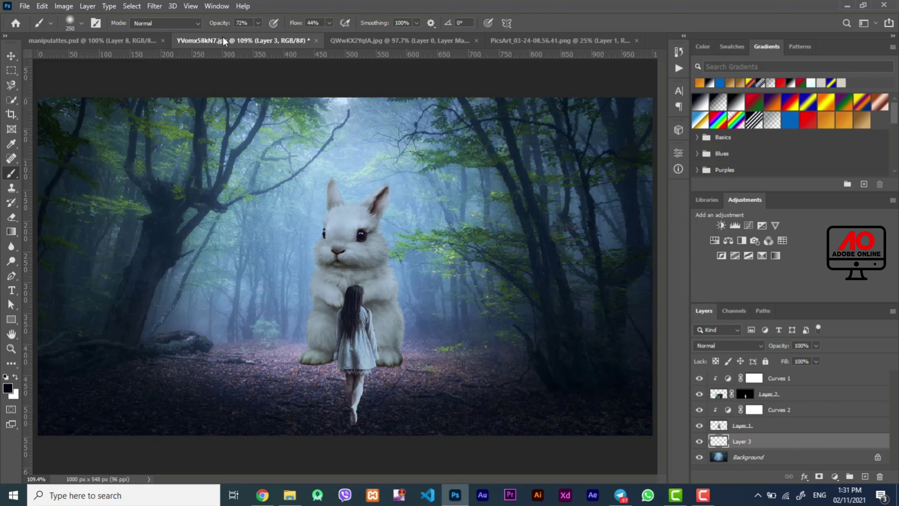
Paint one dark soft dab at 100% strength and squash it flat beneath the rabbit.
{"action": "left_click_drag", "start_coordinate": [220, 23], "coordinate": [410, 24]}
{"action": "left_click", "coordinate": [270, 352]}
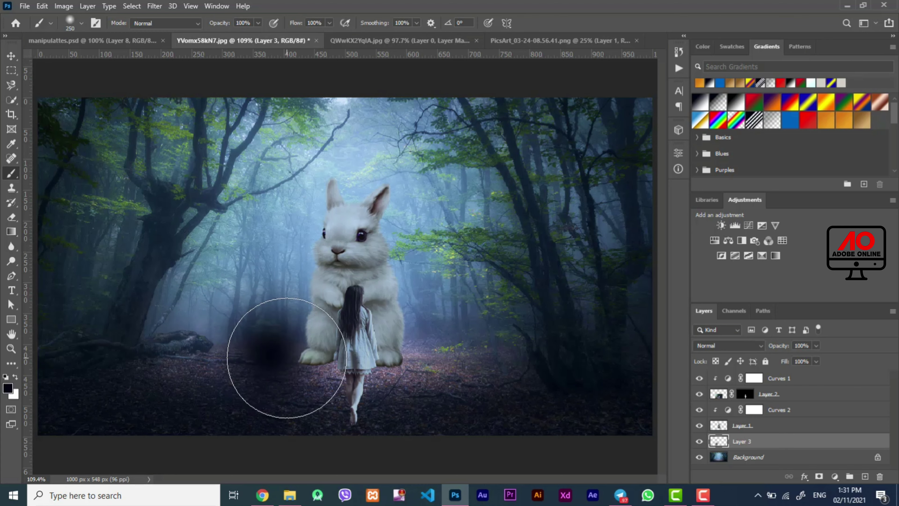
{"action": "key", "text": "ctrl+t"}
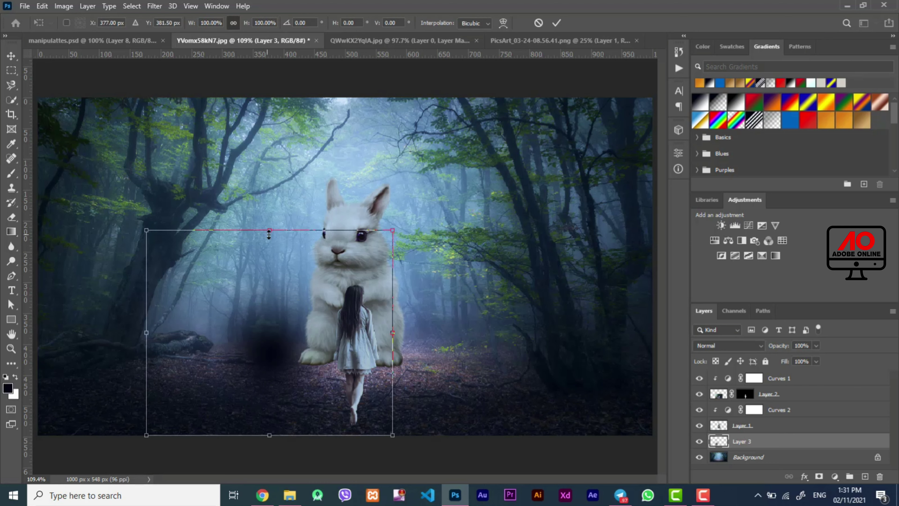
{"action": "left_click_drag", "start_coordinate": [269, 230], "coordinate": [275, 266]}
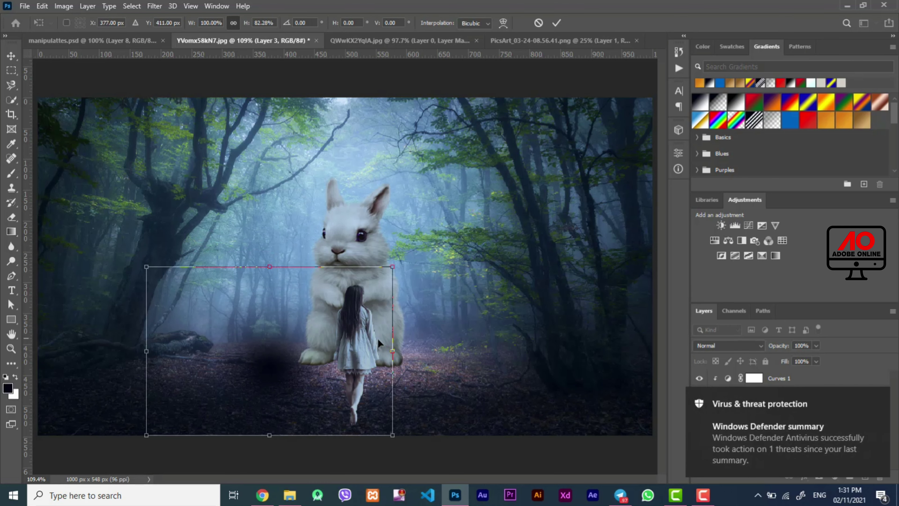
{"action": "left_click_drag", "start_coordinate": [389, 350], "coordinate": [345, 350]}
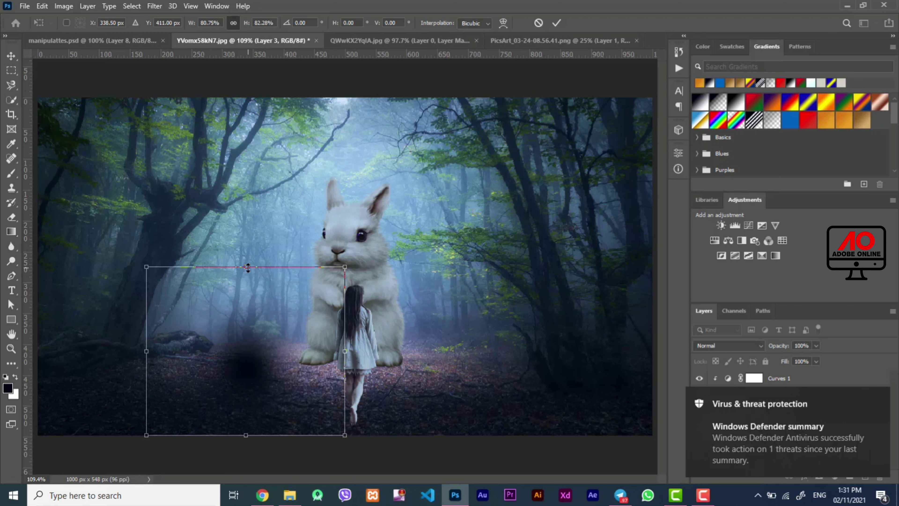
{"action": "left_click_drag", "start_coordinate": [247, 267], "coordinate": [256, 329]}
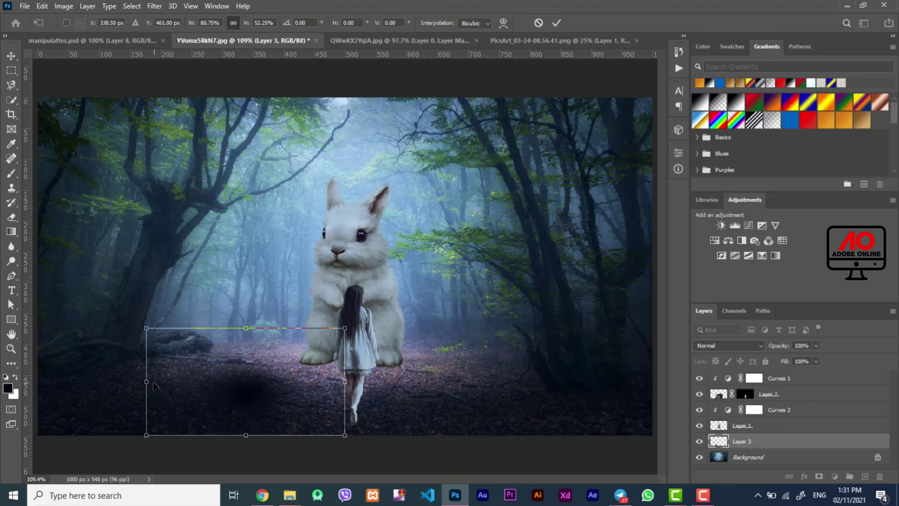
{"action": "left_click_drag", "start_coordinate": [153, 383], "coordinate": [199, 372]}
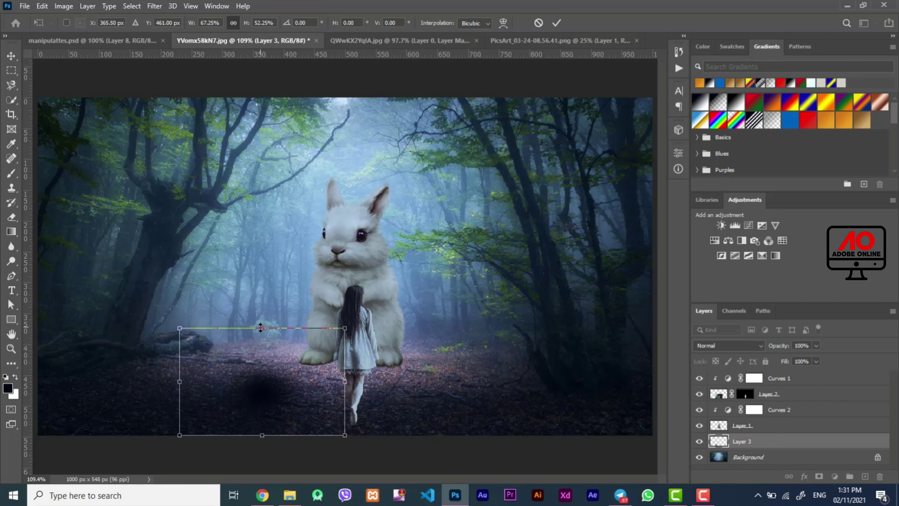
{"action": "mouse_move", "coordinate": [260, 328]}
{"action": "left_mouse_down"}
{"action": "mouse_move", "coordinate": [260, 353]}
{"action": "mouse_move", "coordinate": [323, 344]}
{"action": "left_mouse_up"}
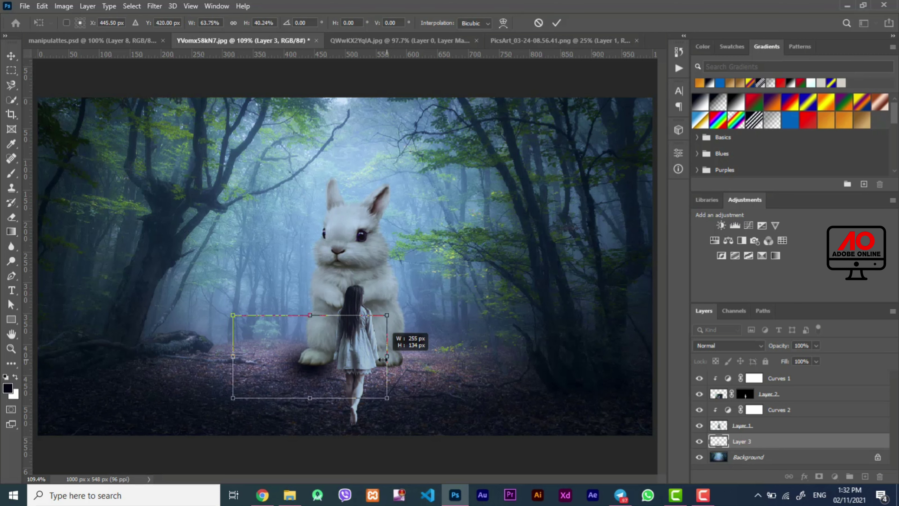
{"action": "left_click_drag", "start_coordinate": [394, 359], "coordinate": [331, 362]}
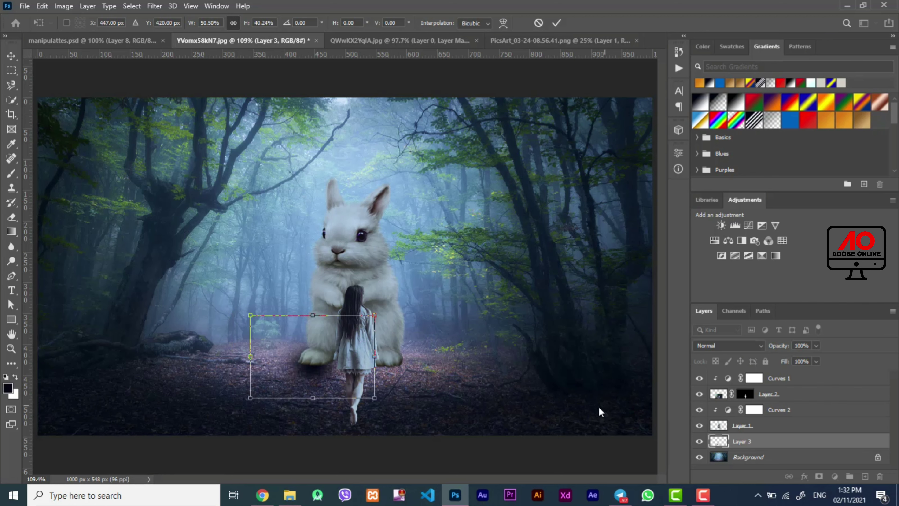
Commit the flattened shadow shape on Layer 3.
{"action": "left_click", "coordinate": [155, 7]}
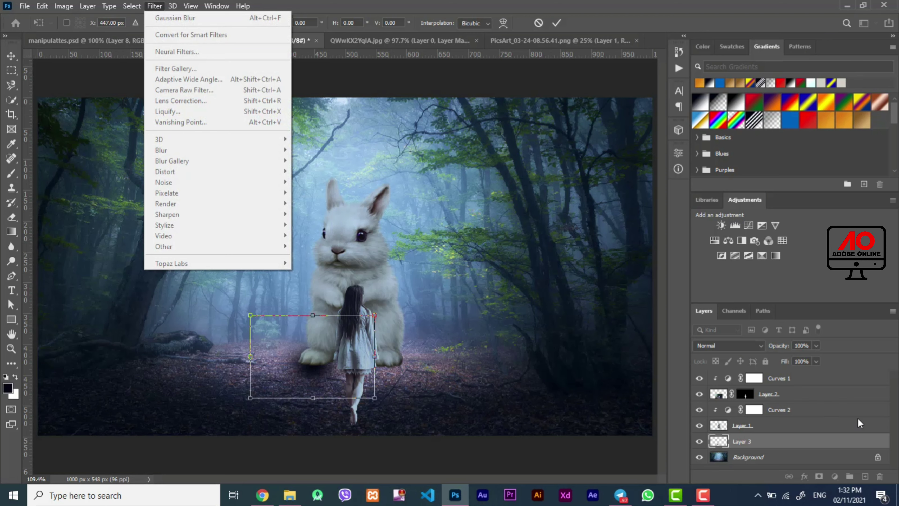
{"action": "key", "text": "Escape"}
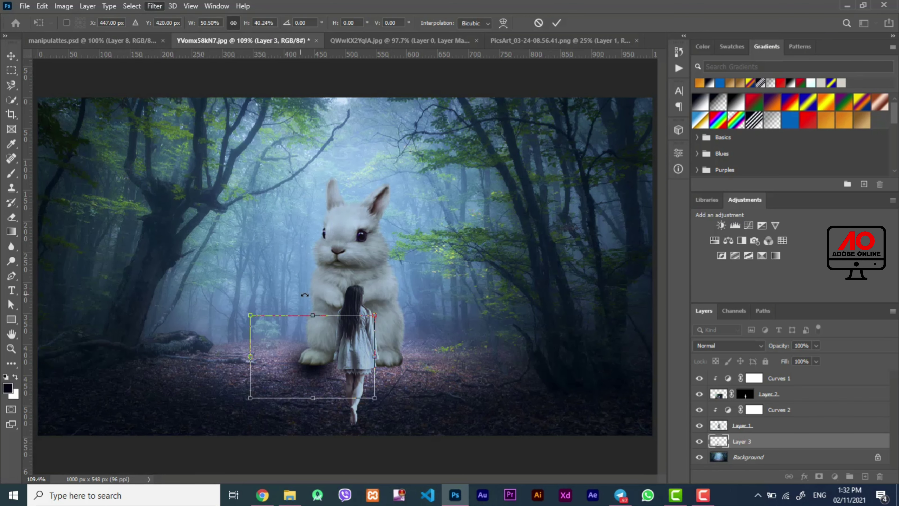
{"action": "key", "text": "Return"}
{"action": "key", "text": "b"}
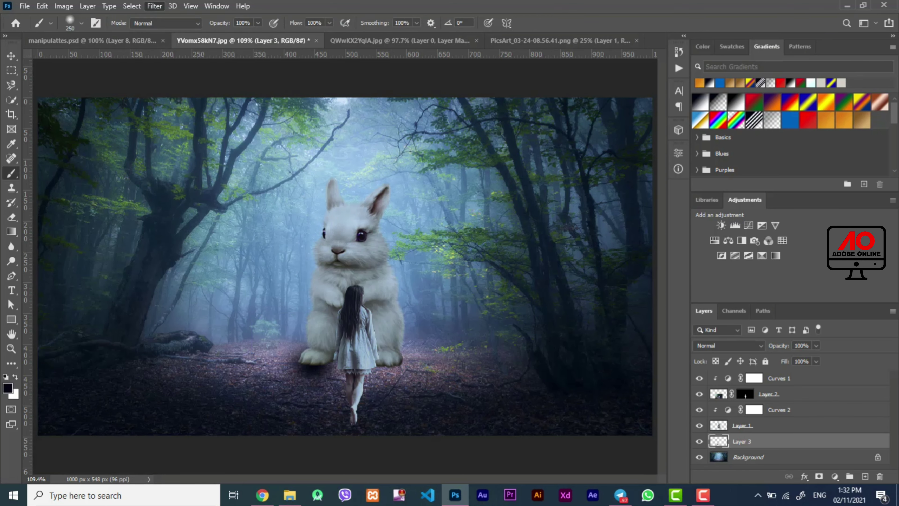
{"action": "left_click", "coordinate": [699, 442]}
Blur the shadow with a 7.8 Gaussian Blur radius and lower its opacity to 68%.
{"action": "left_click", "coordinate": [156, 6]}
{"action": "mouse_move", "coordinate": [161, 150]}
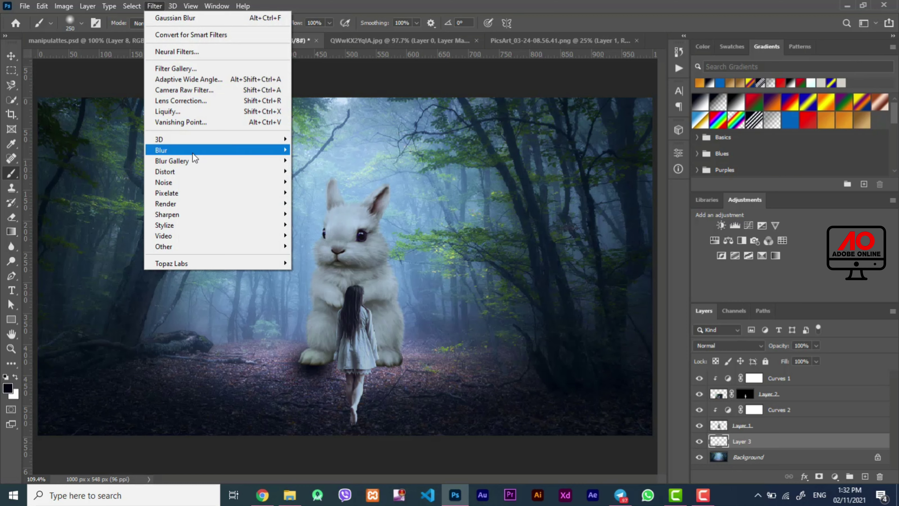
{"action": "left_click", "coordinate": [323, 192]}
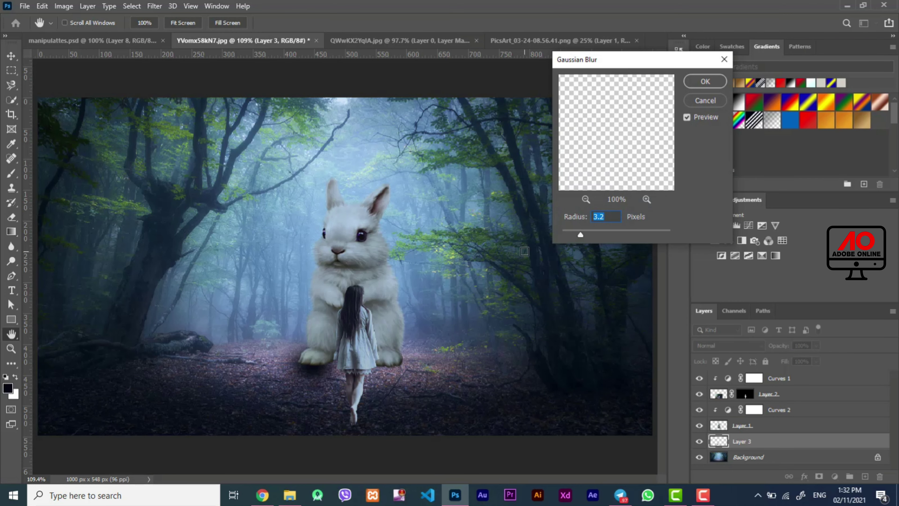
{"action": "left_click_drag", "start_coordinate": [592, 232], "coordinate": [608, 239]}
{"action": "mouse_move", "coordinate": [608, 239]}
{"action": "left_mouse_down"}
{"action": "mouse_move", "coordinate": [600, 242]}
{"action": "mouse_move", "coordinate": [637, 239]}
{"action": "mouse_move", "coordinate": [590, 236]}
{"action": "left_mouse_up"}
{"action": "left_click", "coordinate": [704, 82]}
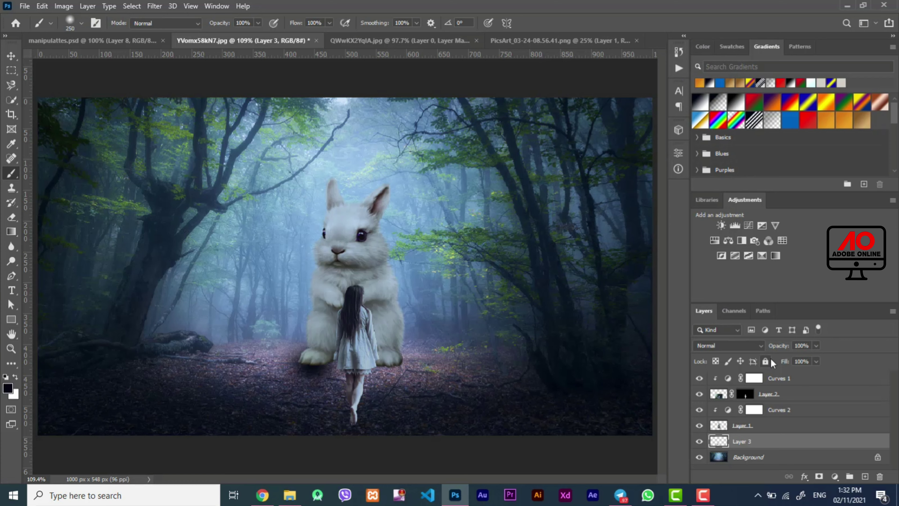
{"action": "mouse_move", "coordinate": [779, 350]}
{"action": "left_mouse_down"}
{"action": "mouse_move", "coordinate": [755, 348]}
{"action": "mouse_move", "coordinate": [773, 365]}
{"action": "mouse_move", "coordinate": [779, 349]}
{"action": "left_mouse_up"}
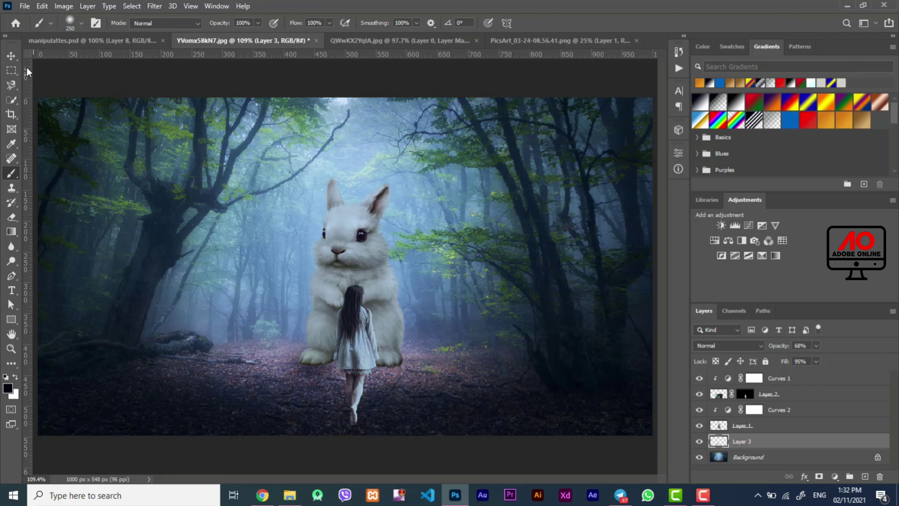
Duplicate the shadow layer, shift the copy about 98 px sideways, and set 76% opacity.
{"action": "left_click", "coordinate": [17, 58]}
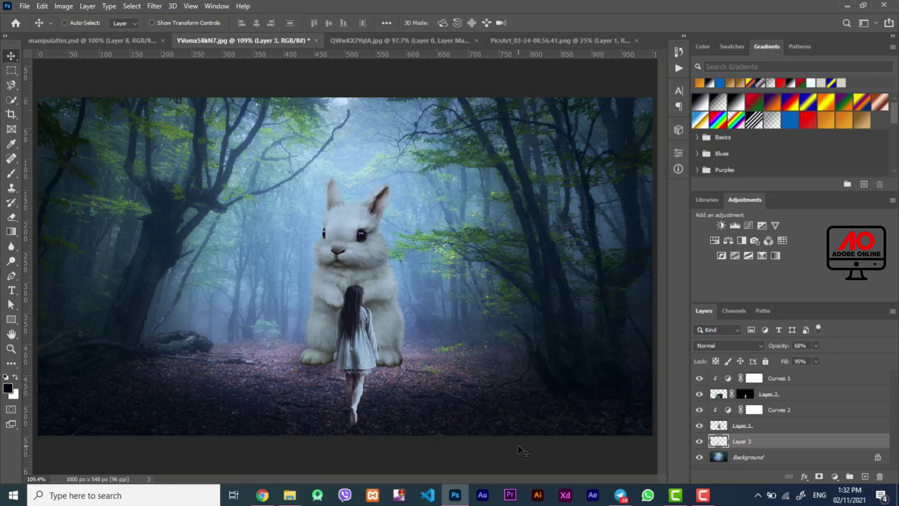
{"action": "key", "text": "ctrl+j"}
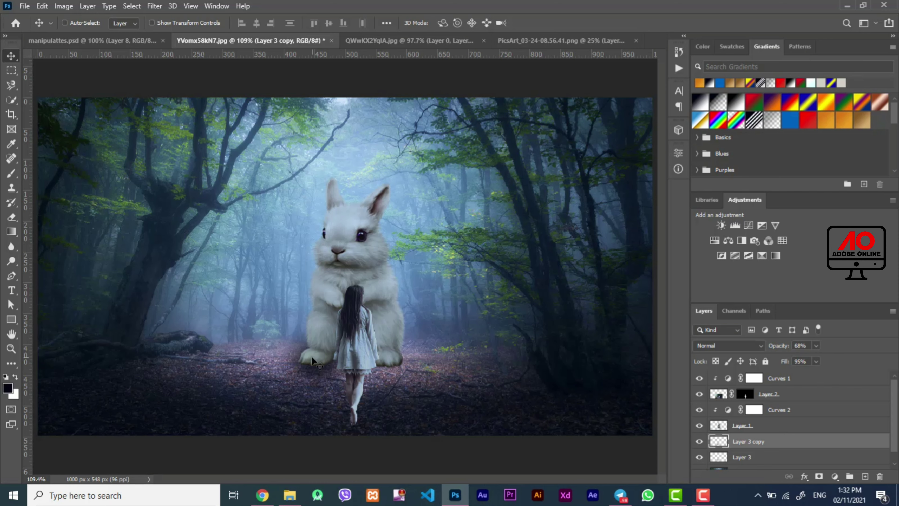
{"action": "left_click_drag", "start_coordinate": [312, 361], "coordinate": [370, 360]}
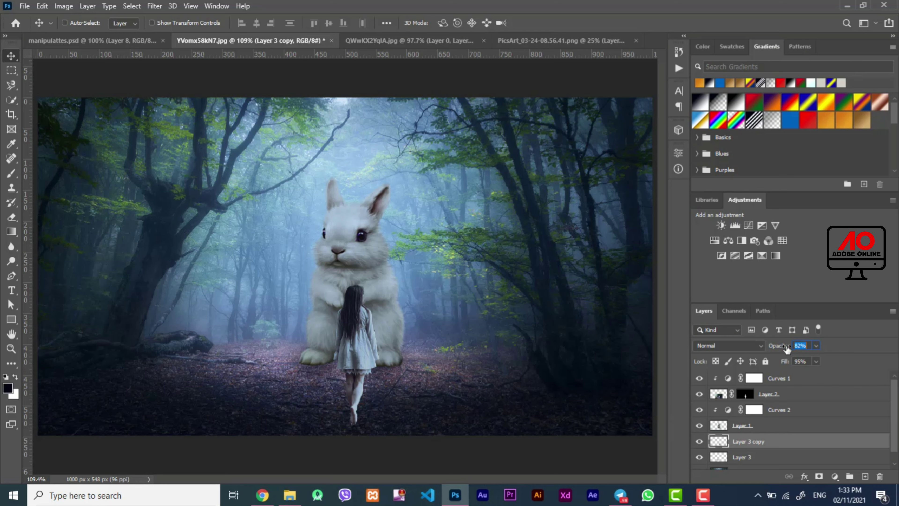
{"action": "left_click", "coordinate": [771, 428]}
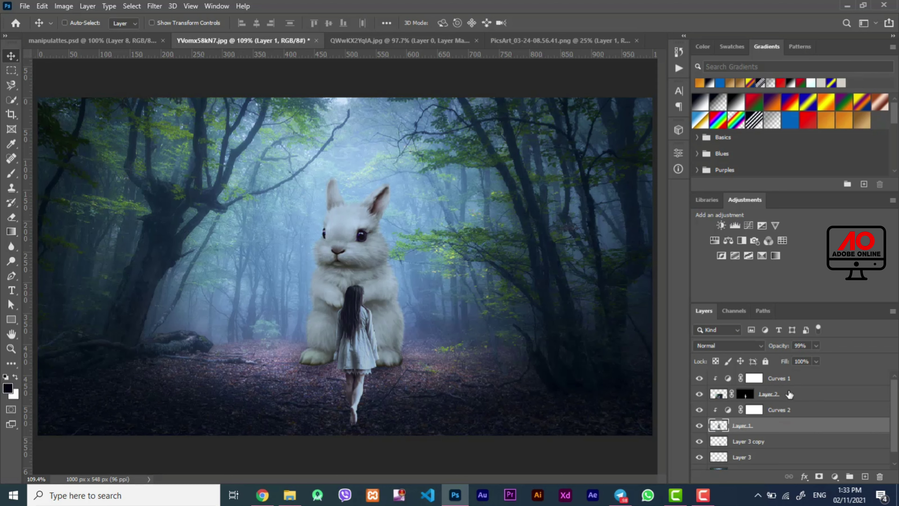
{"action": "left_click", "coordinate": [722, 442]}
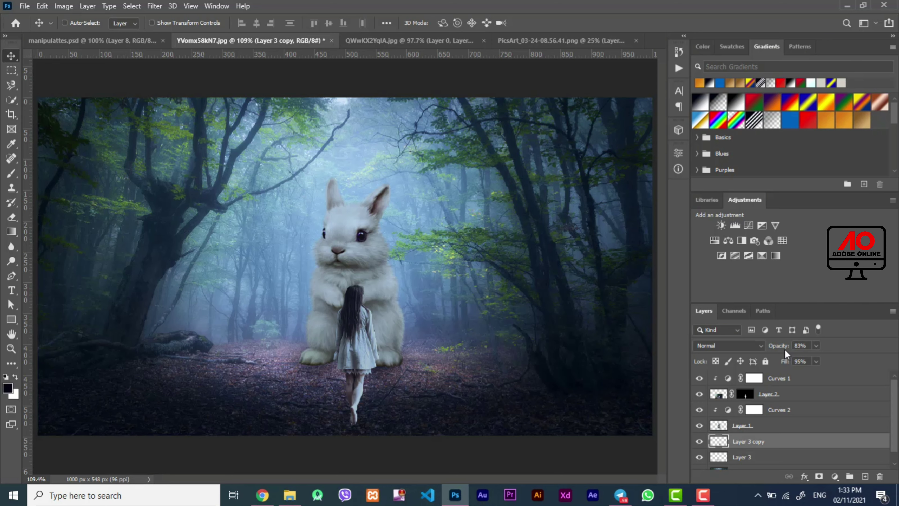
{"action": "left_click_drag", "start_coordinate": [783, 349], "coordinate": [780, 350]}
Add Layer 4 beneath the girl's layer and paint a dark shadow blob at her feet.
{"action": "left_click", "coordinate": [720, 395]}
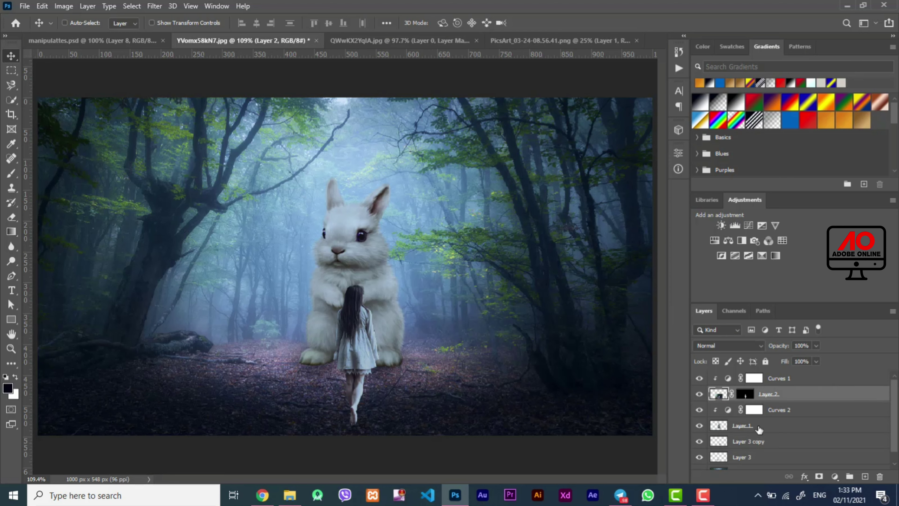
{"action": "left_click", "coordinate": [863, 477]}
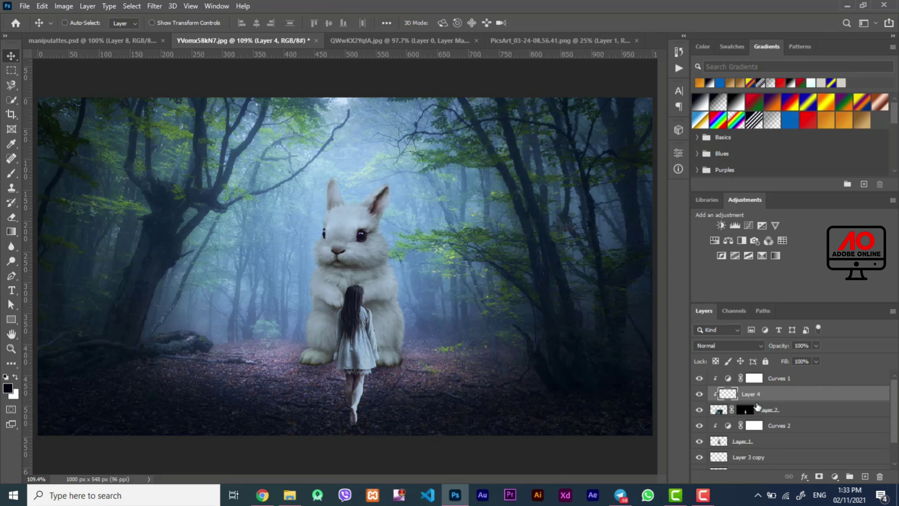
{"action": "left_click_drag", "start_coordinate": [755, 402], "coordinate": [752, 419]}
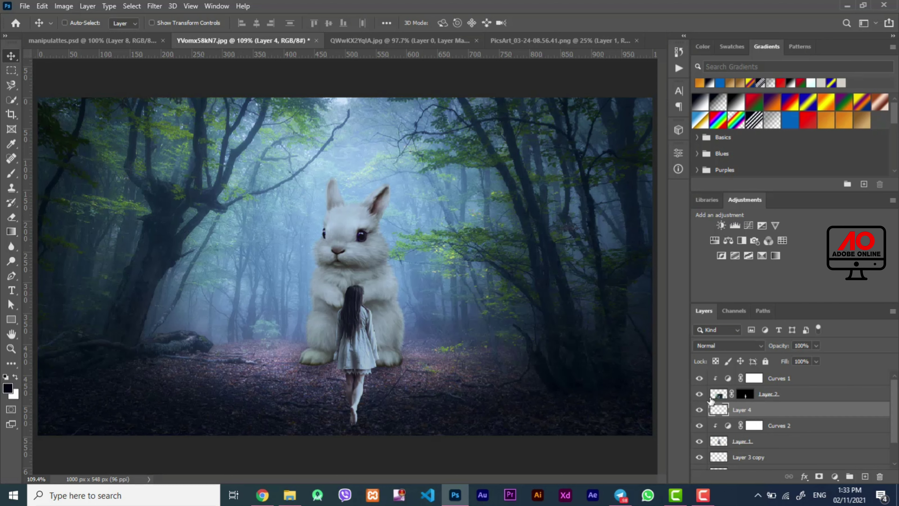
{"action": "key", "text": "b"}
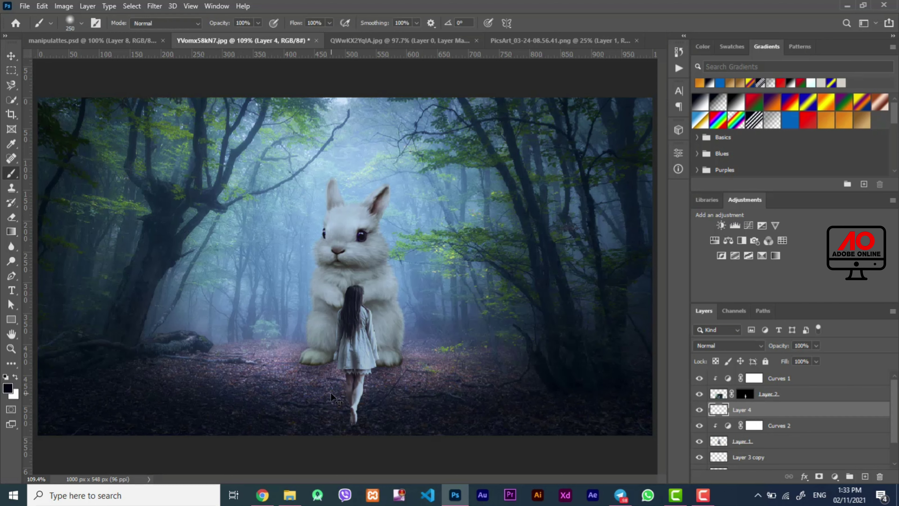
{"action": "left_click", "coordinate": [345, 429]}
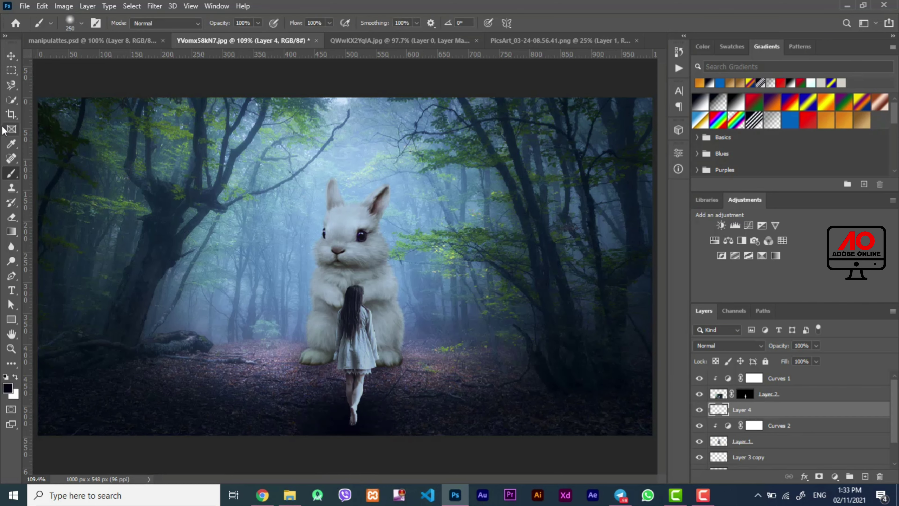
Shrink the shadow and position it just under the girl's feet.
{"action": "left_click", "coordinate": [11, 55]}
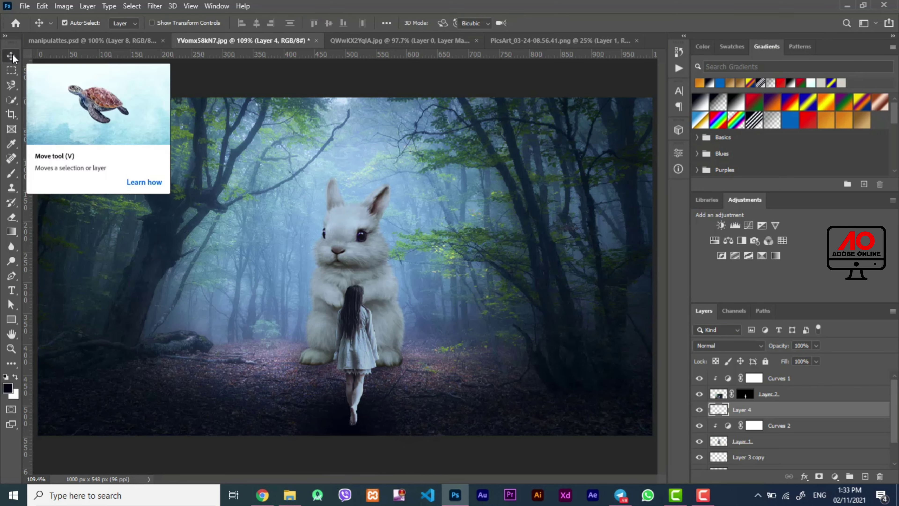
{"action": "key", "text": "ctrl+t"}
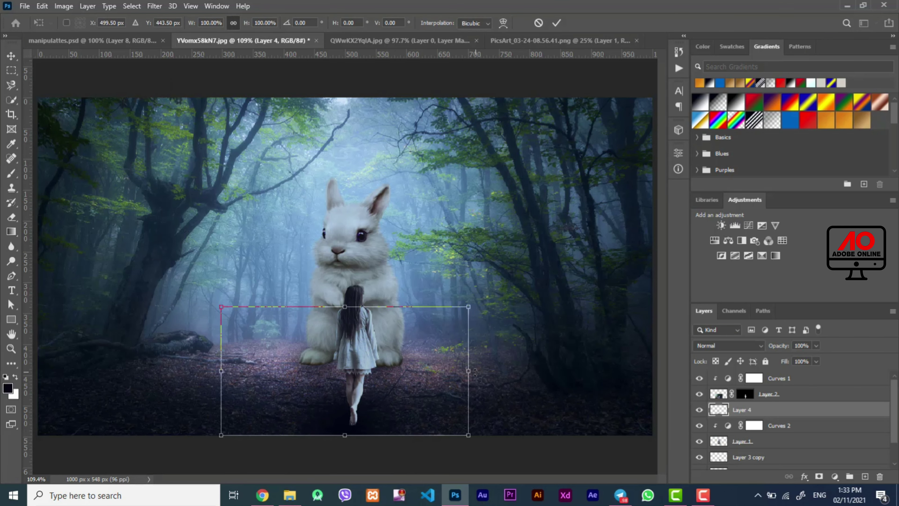
{"action": "mouse_move", "coordinate": [468, 371]}
{"action": "left_mouse_down"}
{"action": "mouse_move", "coordinate": [392, 384]}
{"action": "mouse_move", "coordinate": [402, 410]}
{"action": "mouse_move", "coordinate": [407, 396]}
{"action": "left_mouse_up"}
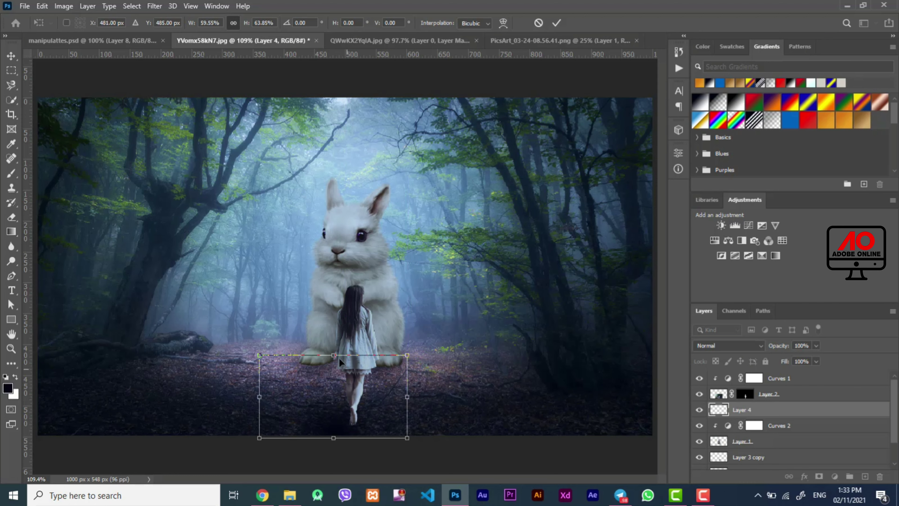
{"action": "left_click_drag", "start_coordinate": [334, 355], "coordinate": [334, 354]}
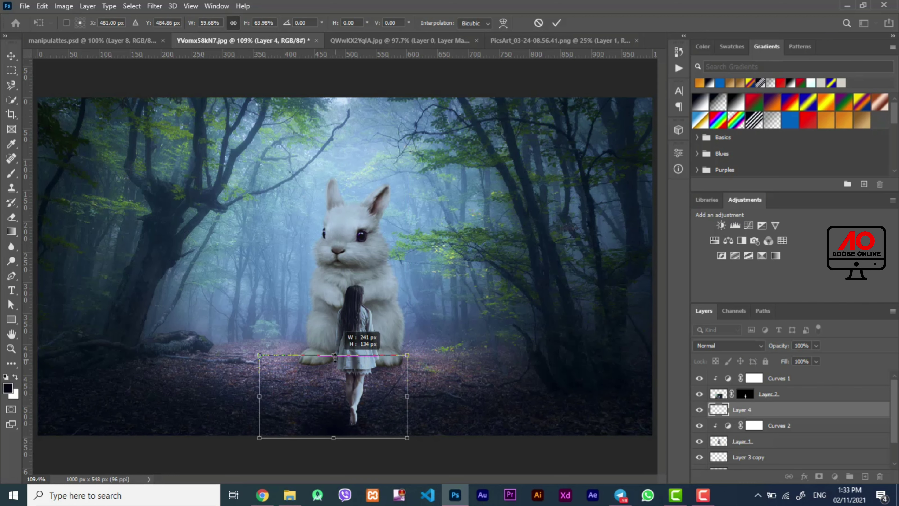
{"action": "left_click_drag", "start_coordinate": [352, 393], "coordinate": [364, 394]}
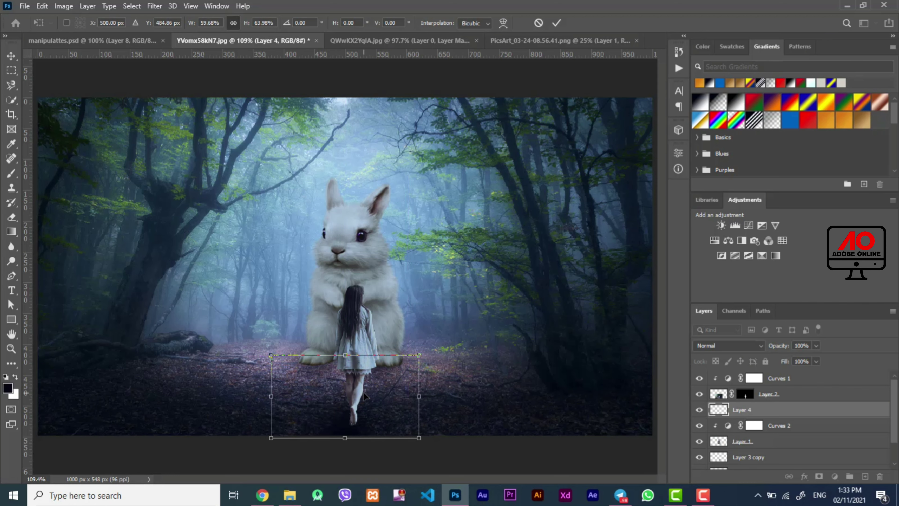
{"action": "key", "text": "Return"}
Lower Layer 4 to 82% opacity and 86% fill, then select the rabbit's Layer 1.
{"action": "left_click", "coordinate": [152, 5]}
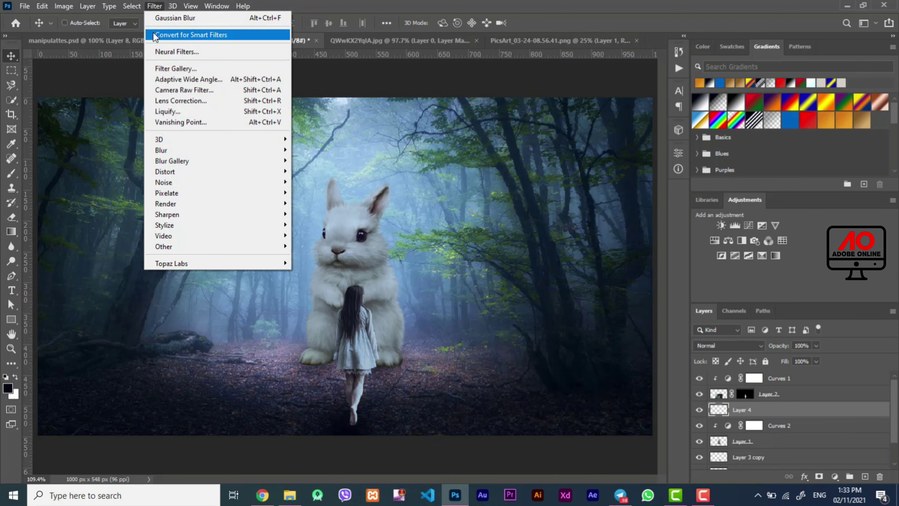
{"action": "left_click", "coordinate": [170, 17]}
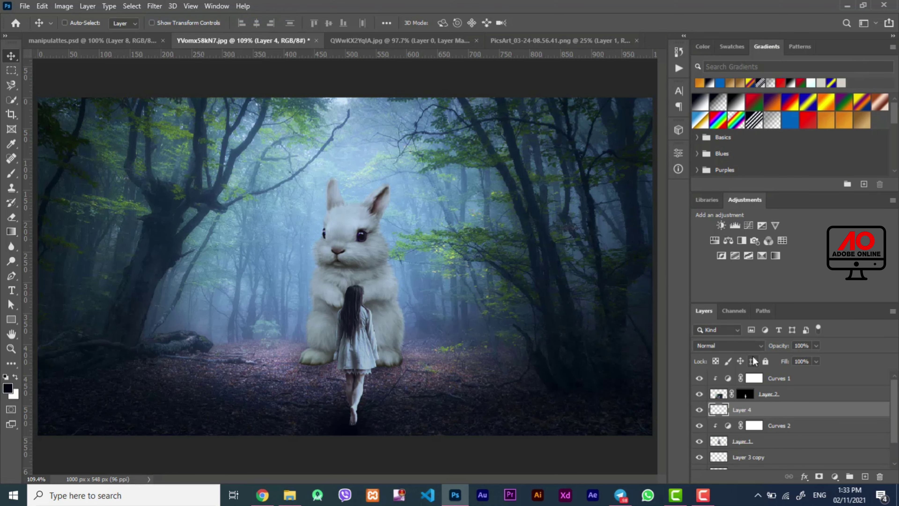
{"action": "left_click_drag", "start_coordinate": [778, 347], "coordinate": [771, 350]}
{"action": "left_click_drag", "start_coordinate": [780, 360], "coordinate": [776, 360]}
{"action": "left_click", "coordinate": [715, 442]}
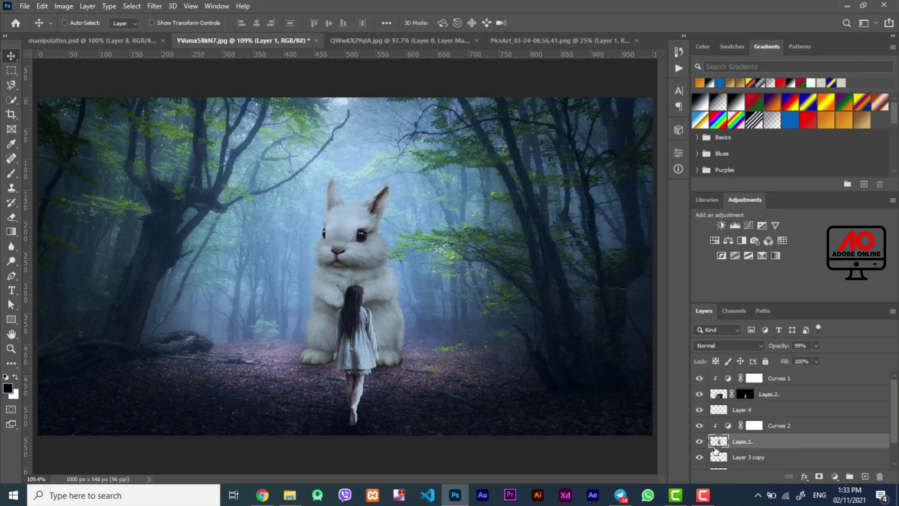
Set up the Blur tool with a small 0%-hardness Soft Round brush and zoom in on the rabbit.
{"action": "left_click", "coordinate": [10, 248]}
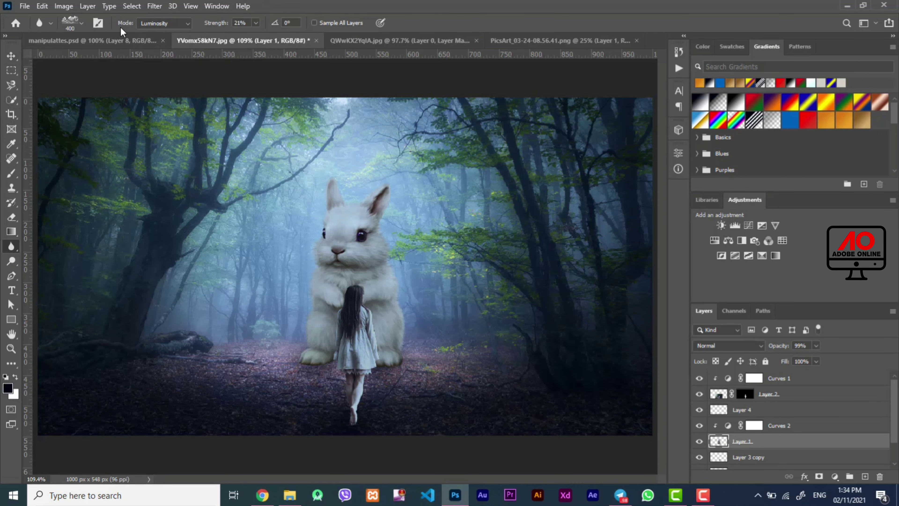
{"action": "left_click", "coordinate": [83, 23]}
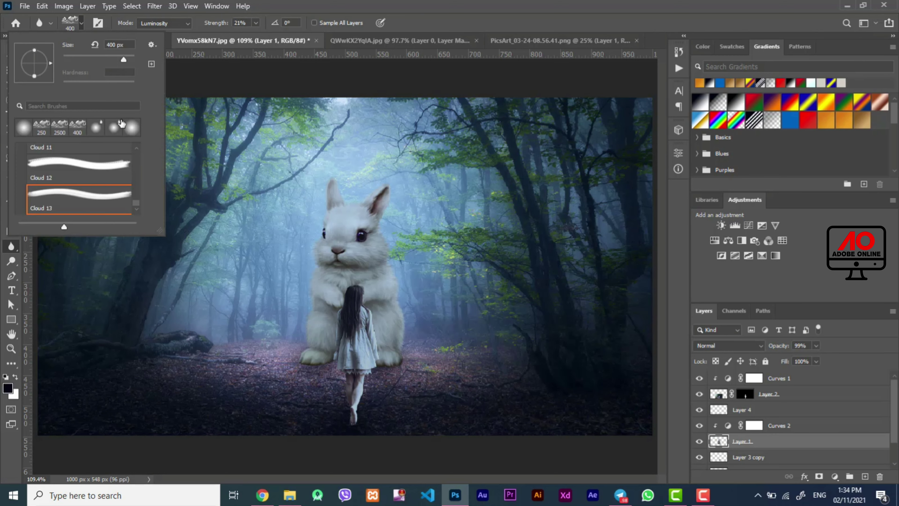
{"action": "left_click", "coordinate": [23, 134]}
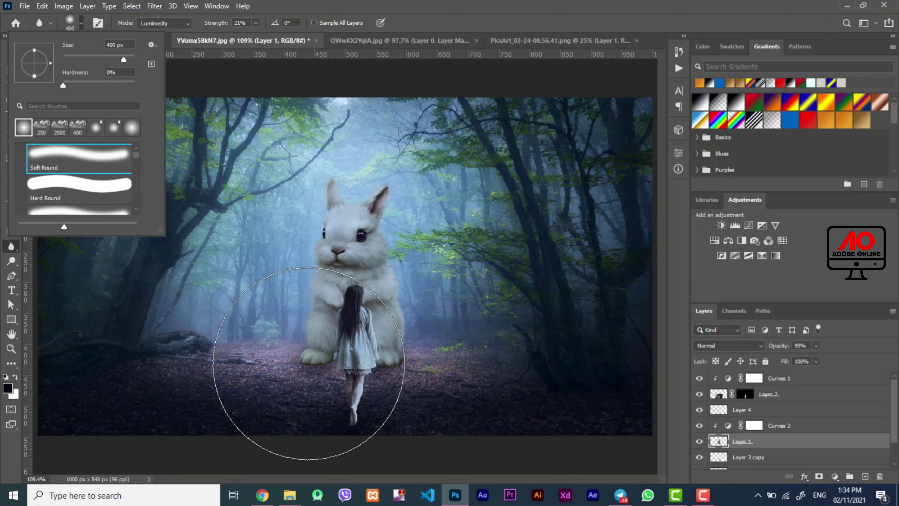
{"action": "key", "text": "Escape"}
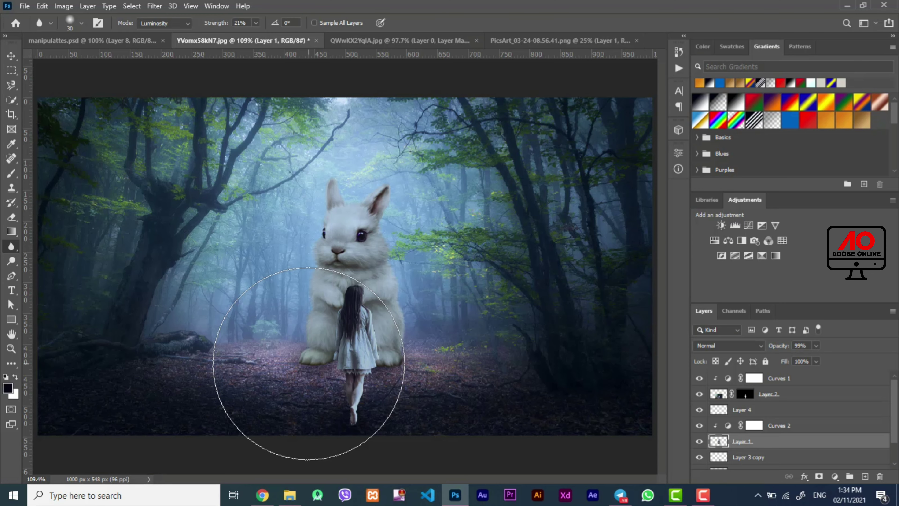
{"action": "key", "text": "ctrl+plus"}
{"action": "key", "text": "ctrl+plus"}
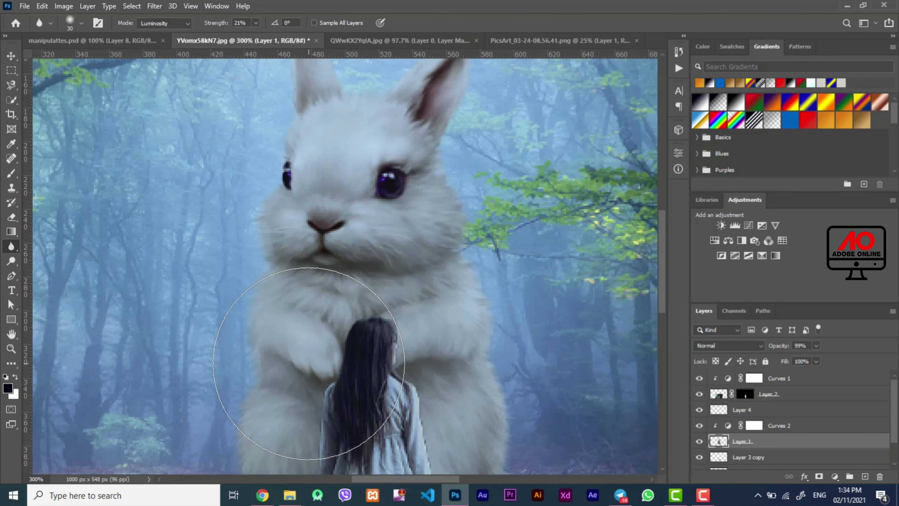
{"action": "scroll", "coordinate": [656, 343], "scroll_direction": "down", "scroll_amount": 5}
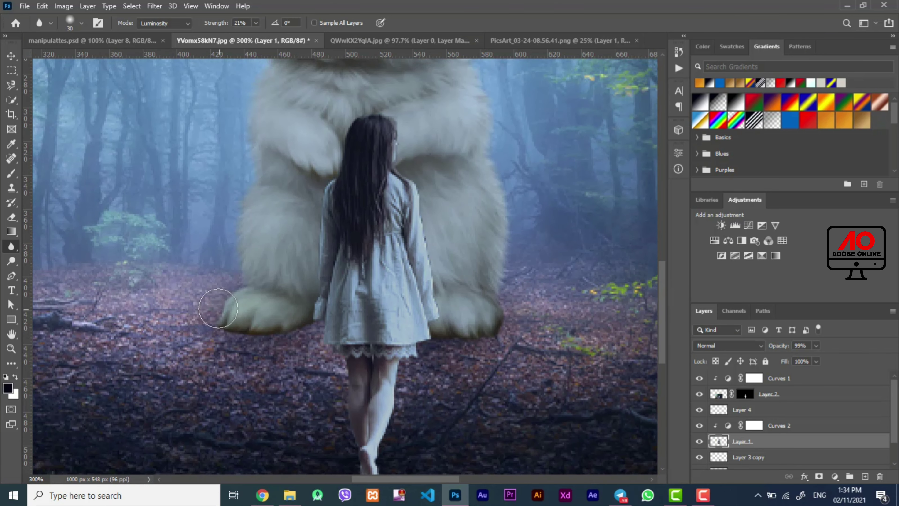
Blur the hard edges of the rabbit's feet, front paw and both body sides.
{"action": "mouse_move", "coordinate": [214, 308]}
{"action": "left_mouse_down"}
{"action": "mouse_move", "coordinate": [236, 279]}
{"action": "mouse_move", "coordinate": [232, 242]}
{"action": "left_mouse_up"}
{"action": "mouse_move", "coordinate": [237, 208]}
{"action": "left_mouse_down"}
{"action": "mouse_move", "coordinate": [245, 131]}
{"action": "mouse_move", "coordinate": [246, 207]}
{"action": "mouse_move", "coordinate": [256, 114]}
{"action": "left_mouse_up"}
{"action": "mouse_move", "coordinate": [661, 277]}
{"action": "left_mouse_down"}
{"action": "mouse_move", "coordinate": [680, 239]}
{"action": "mouse_move", "coordinate": [679, 247]}
{"action": "left_mouse_up"}
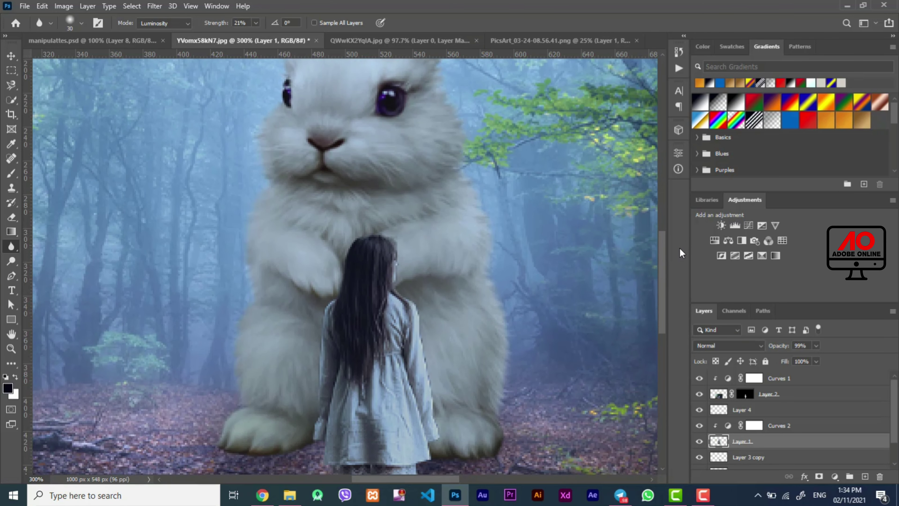
{"action": "left_click_drag", "start_coordinate": [278, 459], "coordinate": [267, 454]}
{"action": "left_click_drag", "start_coordinate": [511, 451], "coordinate": [513, 343]}
{"action": "mouse_move", "coordinate": [494, 278]}
{"action": "left_mouse_down"}
{"action": "mouse_move", "coordinate": [488, 208]}
{"action": "mouse_move", "coordinate": [455, 150]}
{"action": "mouse_move", "coordinate": [469, 140]}
{"action": "mouse_move", "coordinate": [443, 88]}
{"action": "mouse_move", "coordinate": [464, 105]}
{"action": "mouse_move", "coordinate": [464, 95]}
{"action": "left_mouse_up"}
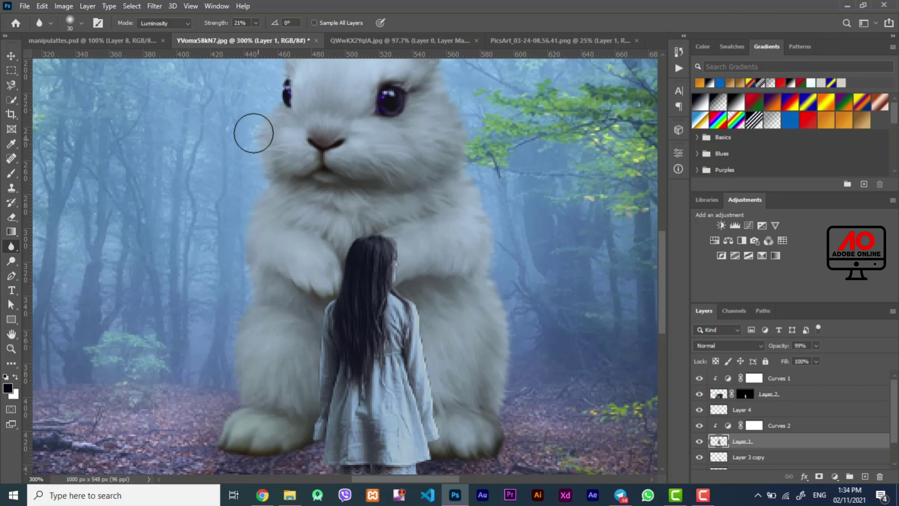
Blur the edges of the rabbit's head and left ear.
{"action": "left_click_drag", "start_coordinate": [253, 133], "coordinate": [248, 191]}
{"action": "left_click_drag", "start_coordinate": [665, 274], "coordinate": [660, 239]}
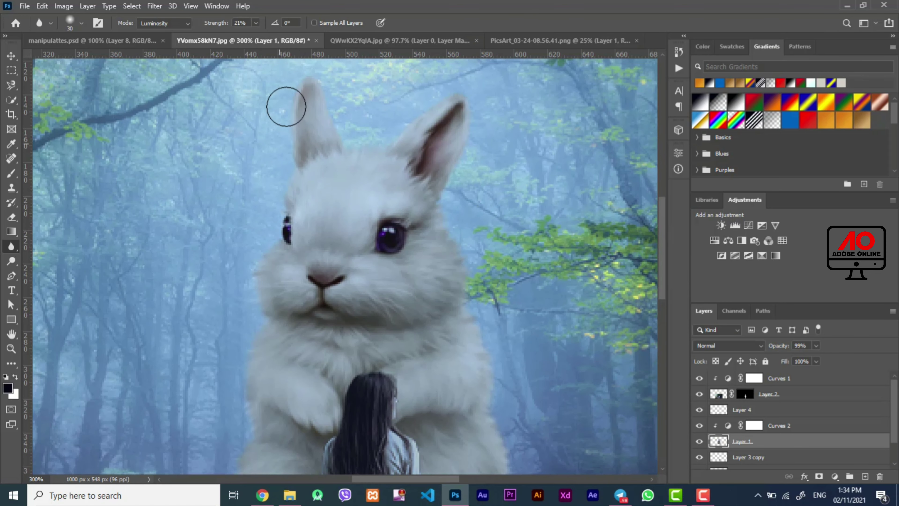
{"action": "mouse_move", "coordinate": [276, 129]}
{"action": "left_mouse_down"}
{"action": "mouse_move", "coordinate": [411, 151]}
{"action": "mouse_move", "coordinate": [408, 106]}
{"action": "mouse_move", "coordinate": [425, 94]}
{"action": "mouse_move", "coordinate": [387, 151]}
{"action": "mouse_move", "coordinate": [457, 84]}
{"action": "mouse_move", "coordinate": [468, 117]}
{"action": "mouse_move", "coordinate": [448, 214]}
{"action": "mouse_move", "coordinate": [482, 311]}
{"action": "mouse_move", "coordinate": [511, 455]}
{"action": "left_mouse_up"}
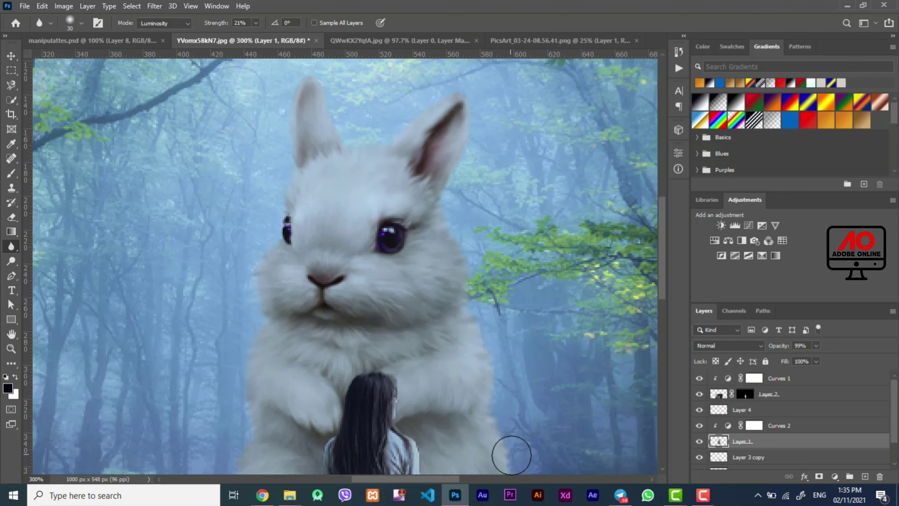
{"action": "left_click_drag", "start_coordinate": [663, 290], "coordinate": [664, 303]}
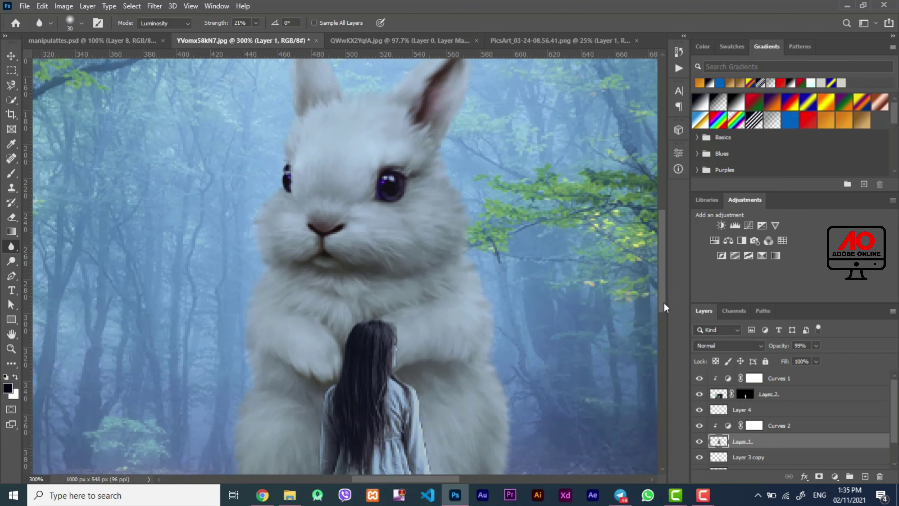
{"action": "left_click", "coordinate": [719, 393]}
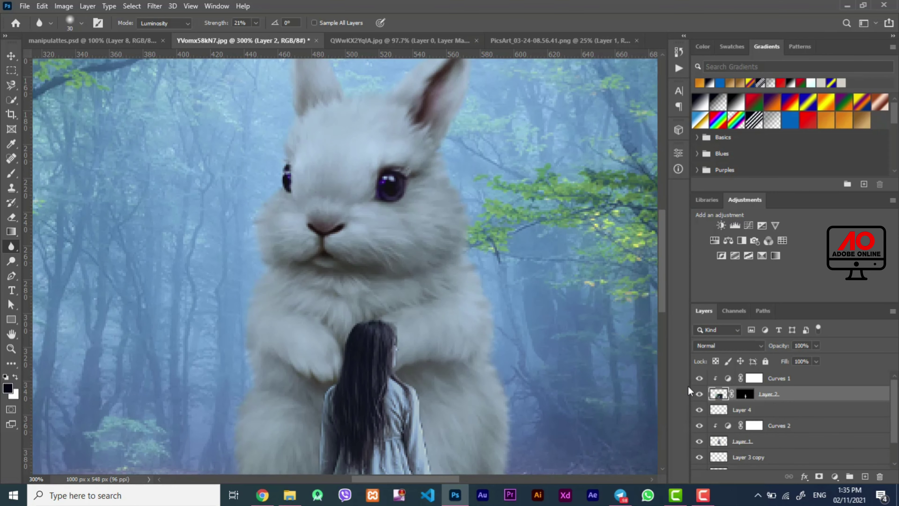
Toggle the girl's Layer 2 to compare, and blur the edge between her dress and the fur.
{"action": "left_click", "coordinate": [699, 393]}
{"action": "left_click_drag", "start_coordinate": [664, 297], "coordinate": [665, 333]}
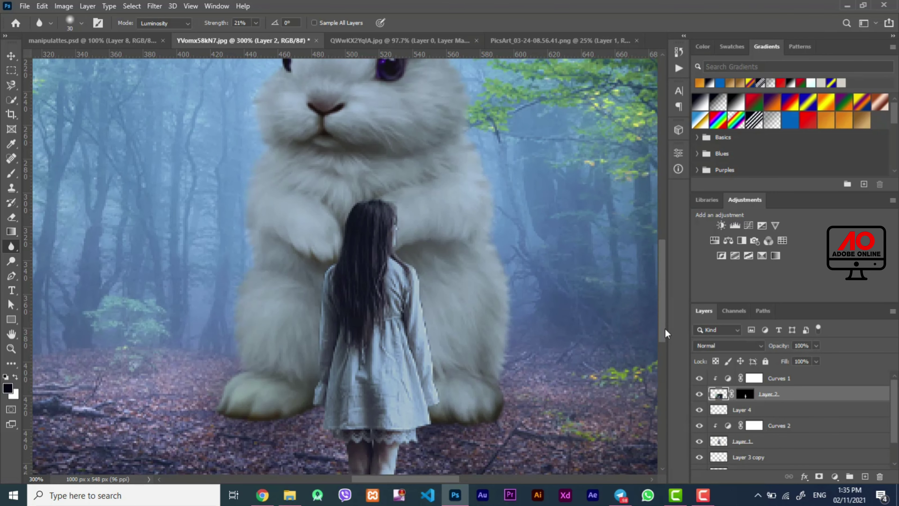
{"action": "left_click", "coordinate": [699, 393]}
{"action": "left_click", "coordinate": [699, 394]}
{"action": "mouse_move", "coordinate": [450, 355]}
{"action": "left_mouse_down"}
{"action": "mouse_move", "coordinate": [431, 308]}
{"action": "mouse_move", "coordinate": [445, 347]}
{"action": "left_mouse_up"}
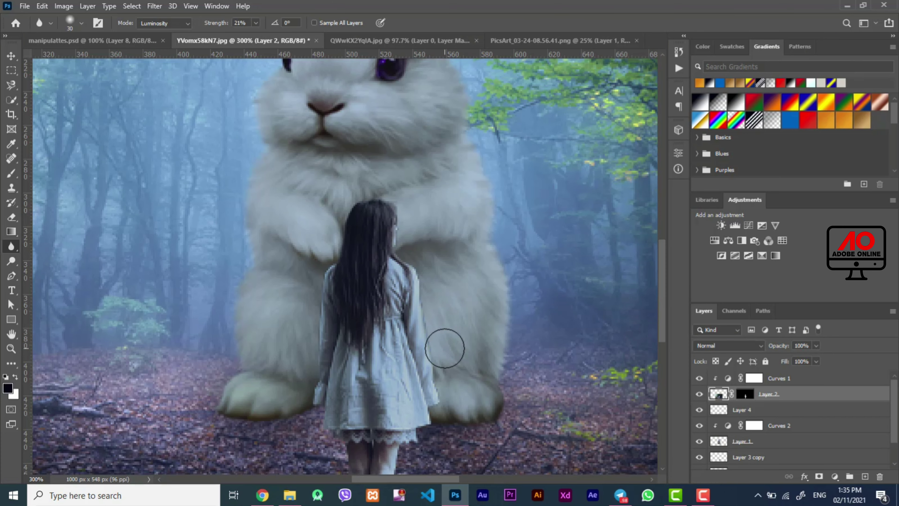
Zoom in and blur the girl's hair and leg edges, then fit the image on screen.
{"action": "key", "text": "ctrl+plus"}
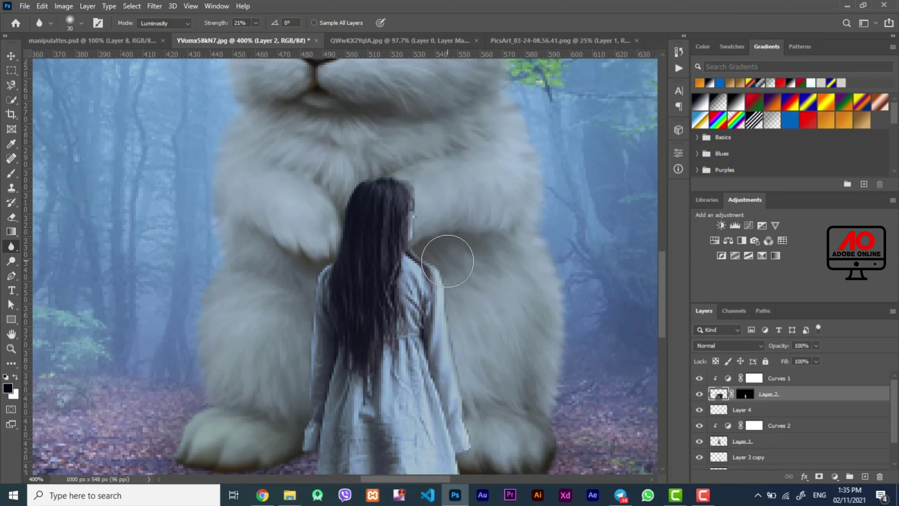
{"action": "mouse_move", "coordinate": [447, 261]}
{"action": "left_mouse_down"}
{"action": "mouse_move", "coordinate": [387, 160]}
{"action": "mouse_move", "coordinate": [317, 214]}
{"action": "mouse_move", "coordinate": [315, 261]}
{"action": "mouse_move", "coordinate": [287, 351]}
{"action": "mouse_move", "coordinate": [280, 421]}
{"action": "mouse_move", "coordinate": [290, 286]}
{"action": "mouse_move", "coordinate": [281, 451]}
{"action": "mouse_move", "coordinate": [291, 428]}
{"action": "left_mouse_up"}
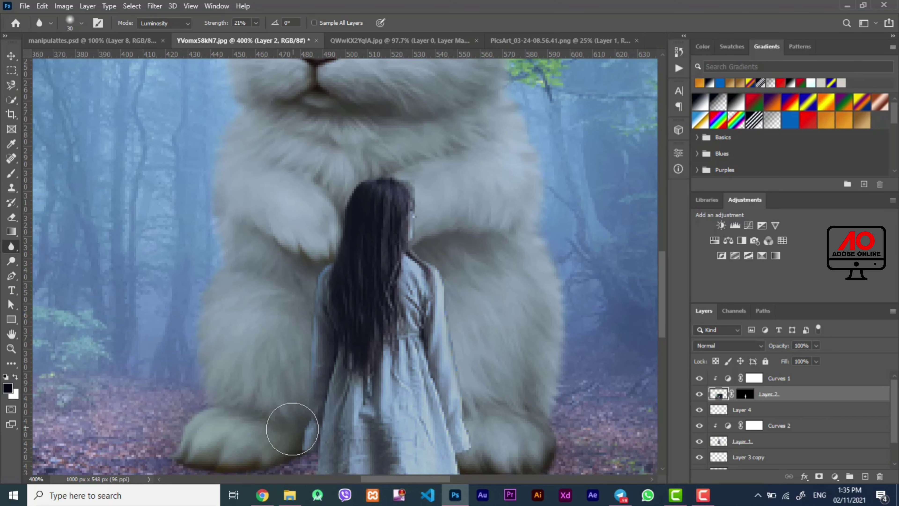
{"action": "scroll", "coordinate": [292, 428], "scroll_direction": "down", "scroll_amount": 10}
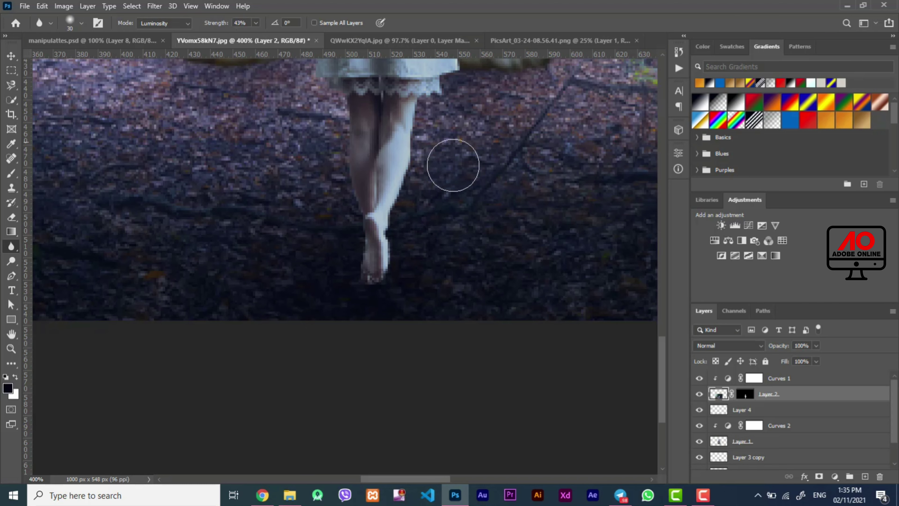
{"action": "mouse_move", "coordinate": [452, 165]}
{"action": "left_mouse_down"}
{"action": "mouse_move", "coordinate": [412, 209]}
{"action": "mouse_move", "coordinate": [407, 232]}
{"action": "mouse_move", "coordinate": [330, 256]}
{"action": "mouse_move", "coordinate": [327, 243]}
{"action": "mouse_move", "coordinate": [341, 255]}
{"action": "mouse_move", "coordinate": [323, 154]}
{"action": "mouse_move", "coordinate": [321, 208]}
{"action": "left_mouse_up"}
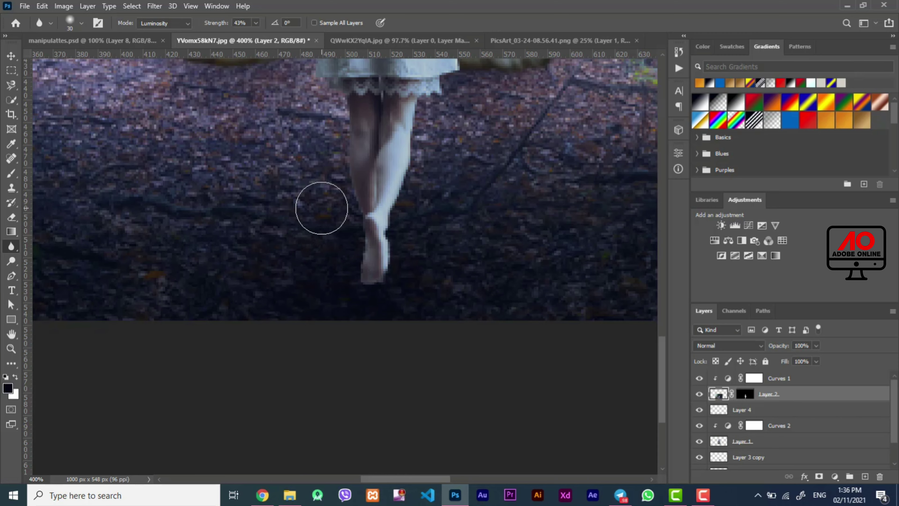
{"action": "key", "text": "ctrl+0"}
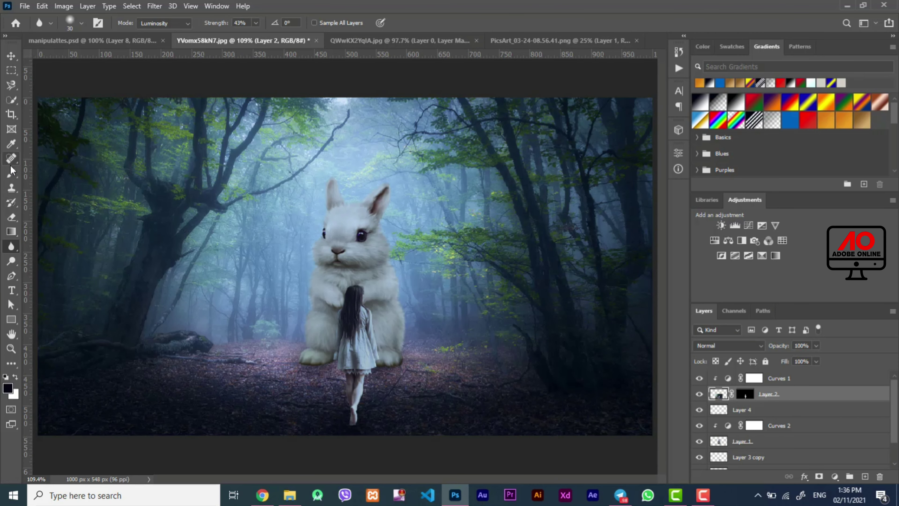
Enlarge the brush to 600 px and sample a dark blue-grey from a tree trunk.
{"action": "left_click", "coordinate": [12, 172]}
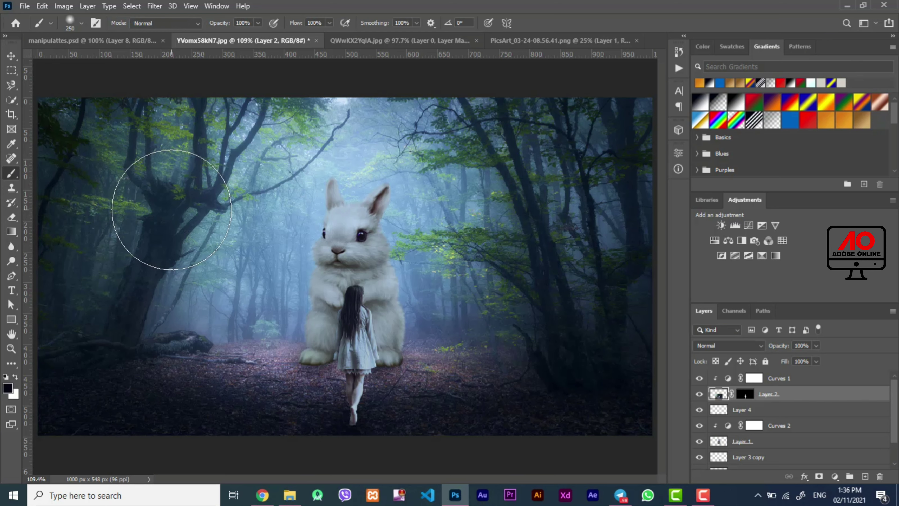
{"action": "key", "text": "bracketright"}
{"action": "key", "text": "bracketright"}
{"action": "key", "text": "bracketright"}
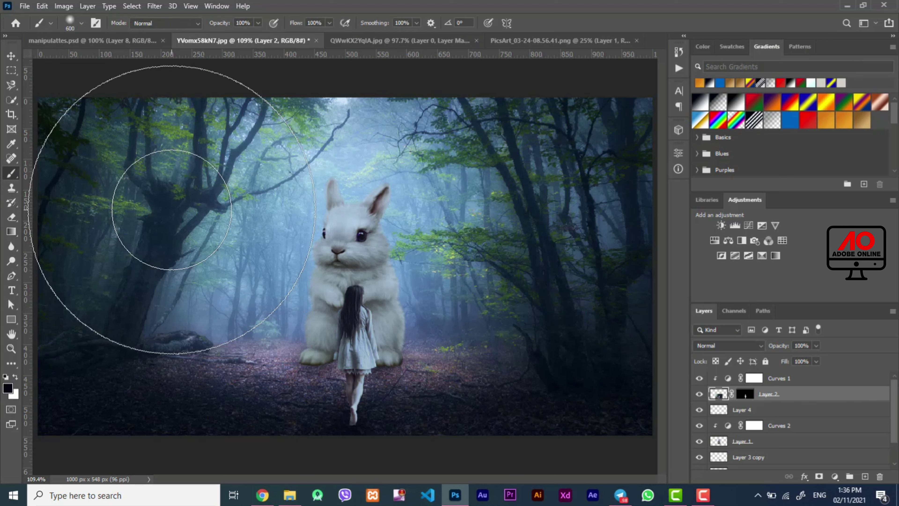
{"action": "key", "text": "i"}
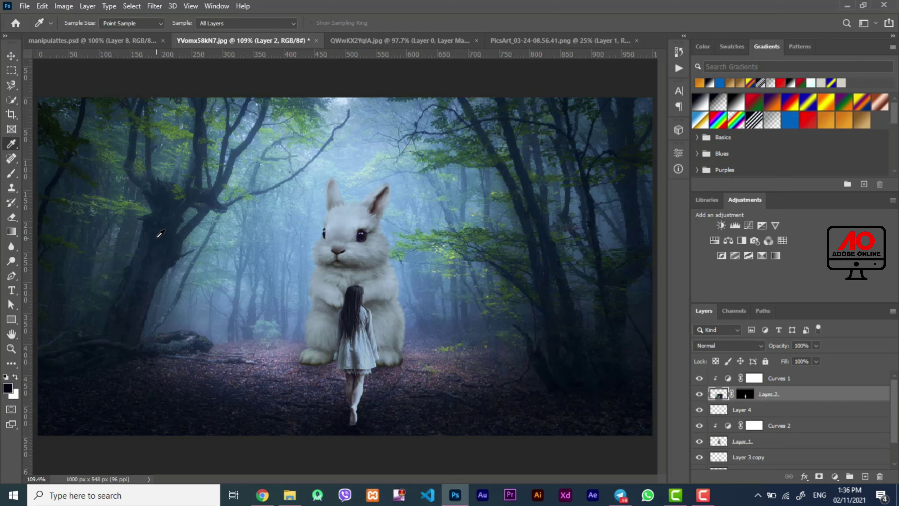
{"action": "left_click", "coordinate": [154, 237]}
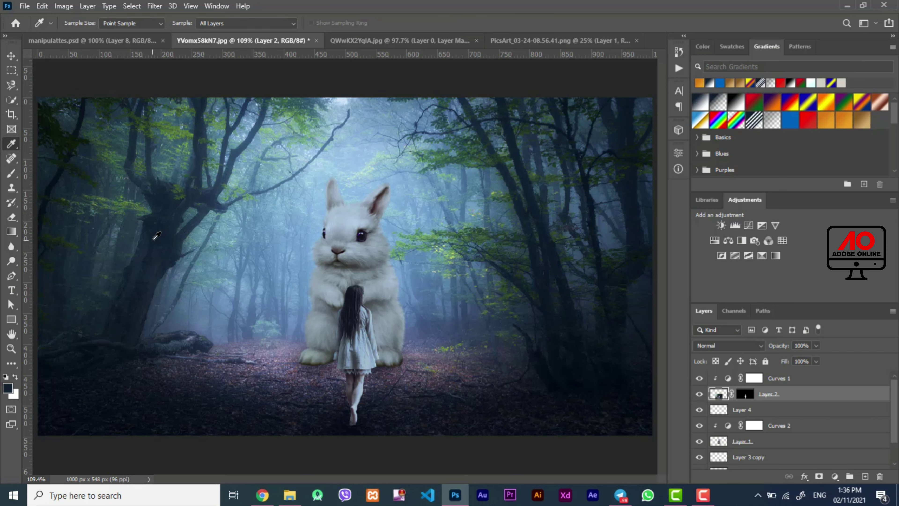
{"action": "key", "text": "b"}
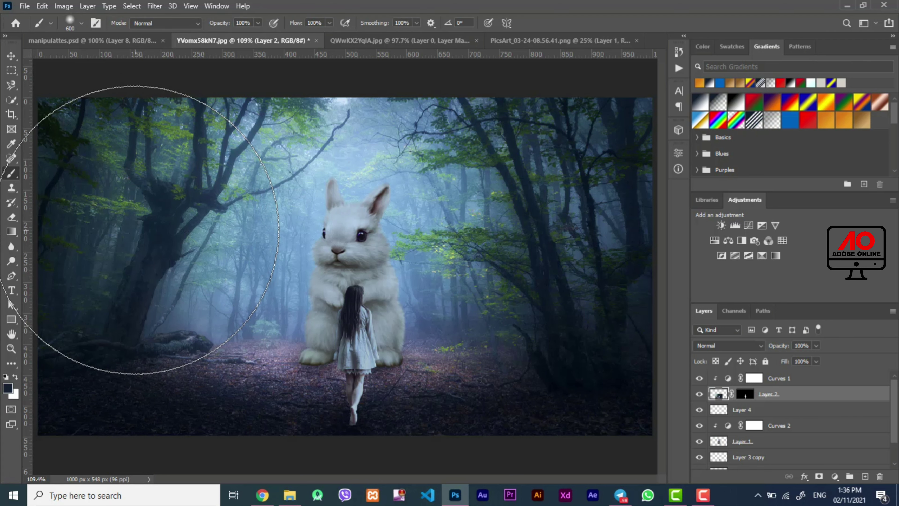
Try adding new layers above the girl and rabbit layers, deleting each attempt.
{"action": "left_click", "coordinate": [863, 477]}
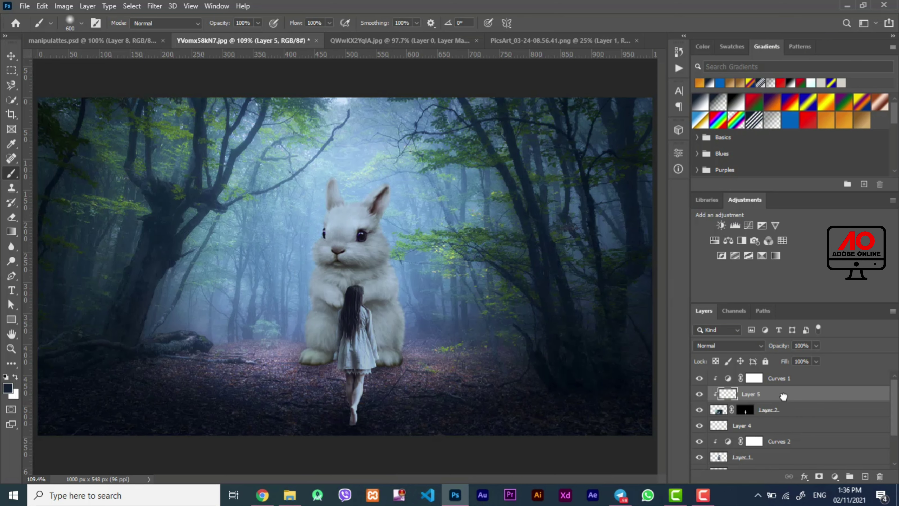
{"action": "left_click_drag", "start_coordinate": [784, 396], "coordinate": [728, 378]}
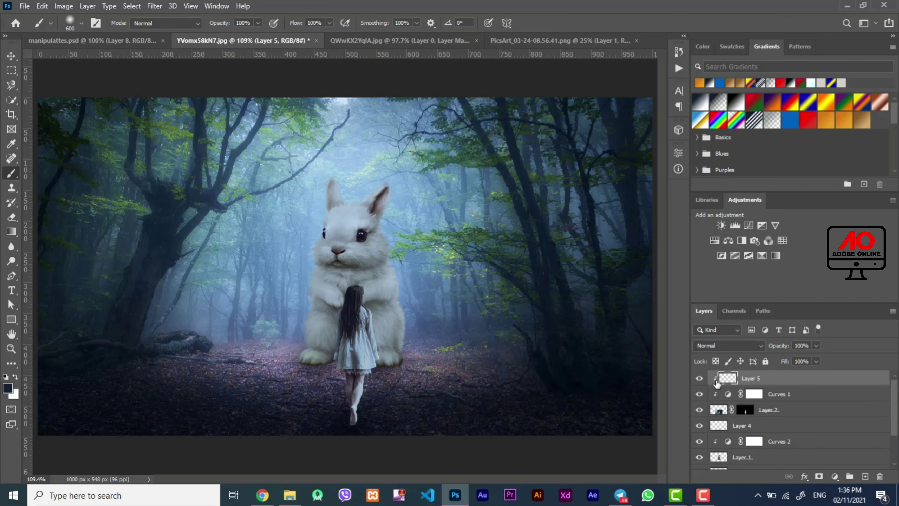
{"action": "key", "text": "Delete"}
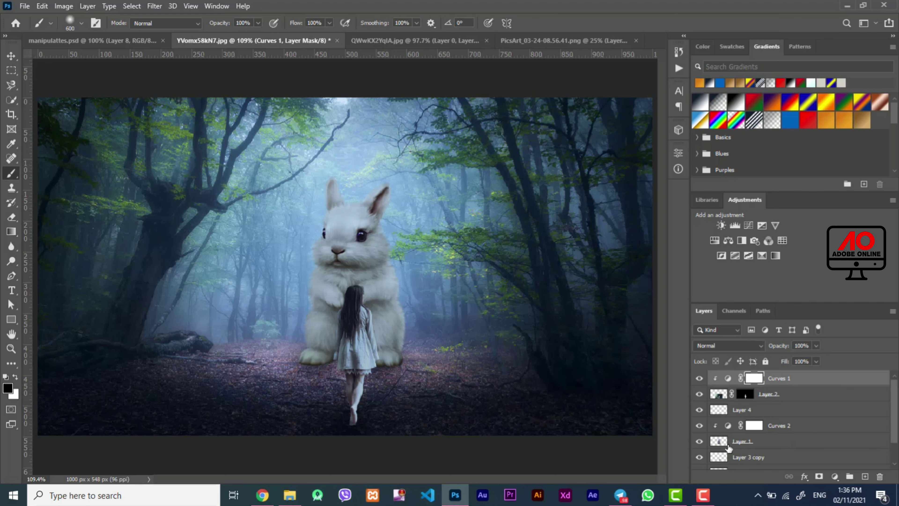
{"action": "left_click", "coordinate": [733, 447]}
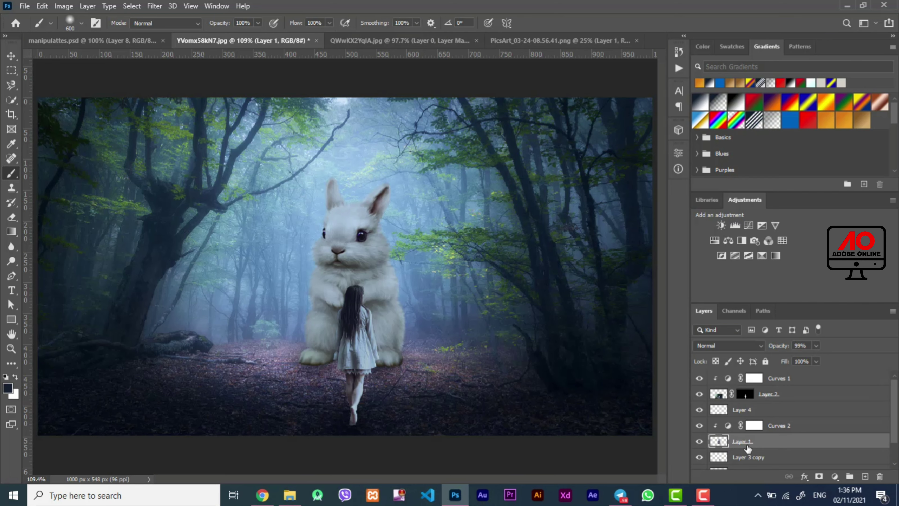
{"action": "left_click", "coordinate": [864, 477]}
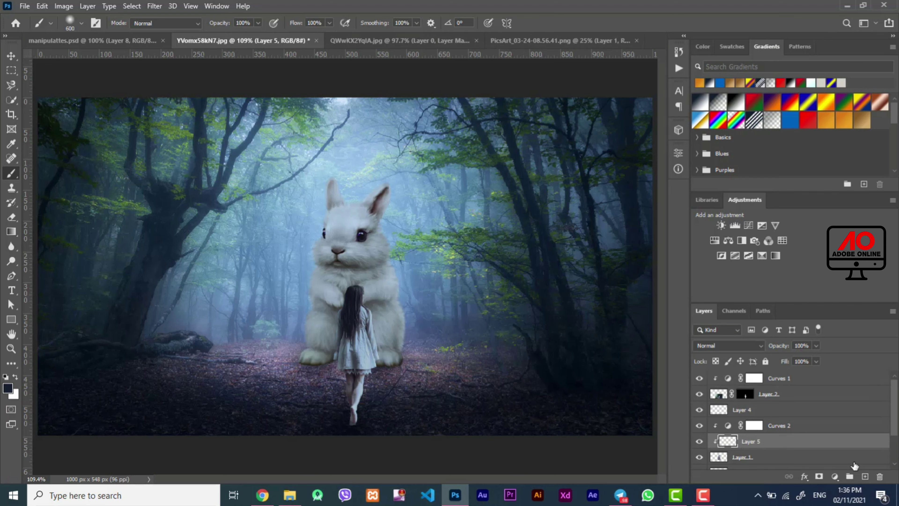
{"action": "key", "text": "Delete"}
Add Layer 5 above Layer 3 and drag it to the top above Curves 1.
{"action": "scroll", "coordinate": [858, 462], "scroll_direction": "down", "scroll_amount": 2}
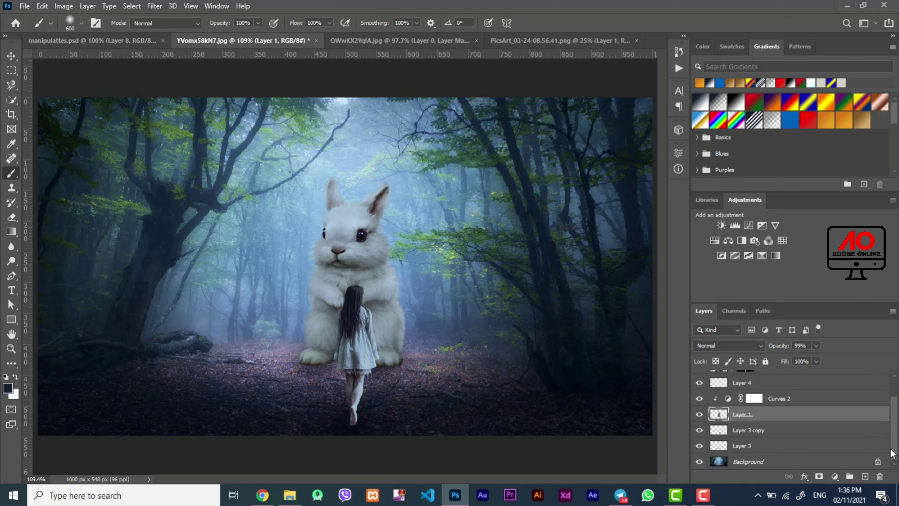
{"action": "left_click", "coordinate": [857, 445]}
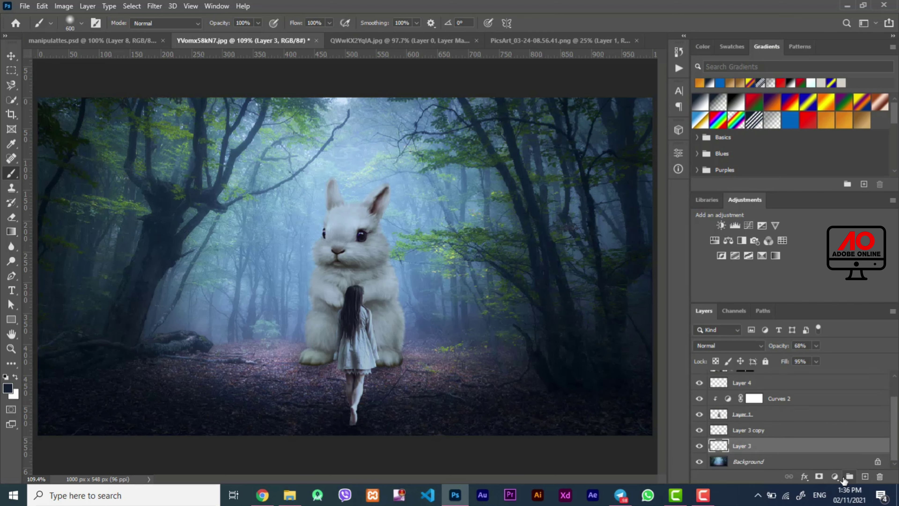
{"action": "left_click", "coordinate": [865, 477]}
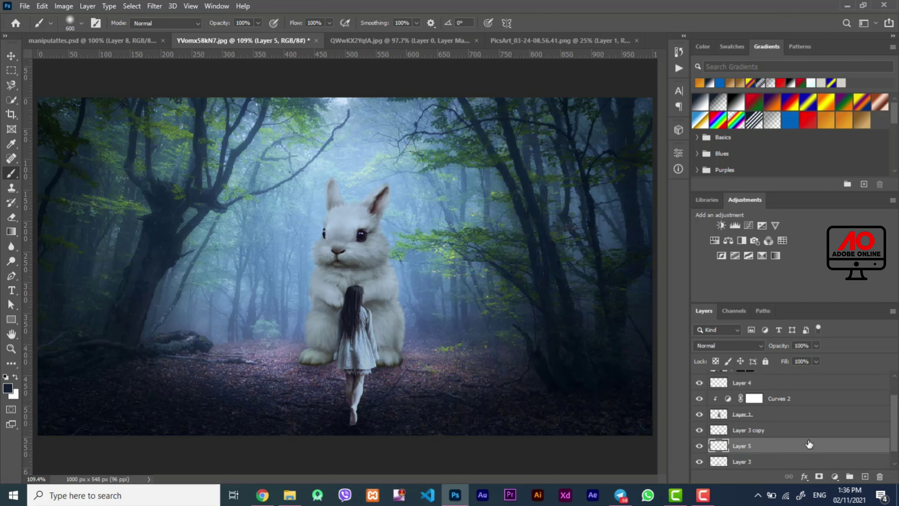
{"action": "left_click_drag", "start_coordinate": [811, 446], "coordinate": [783, 364]}
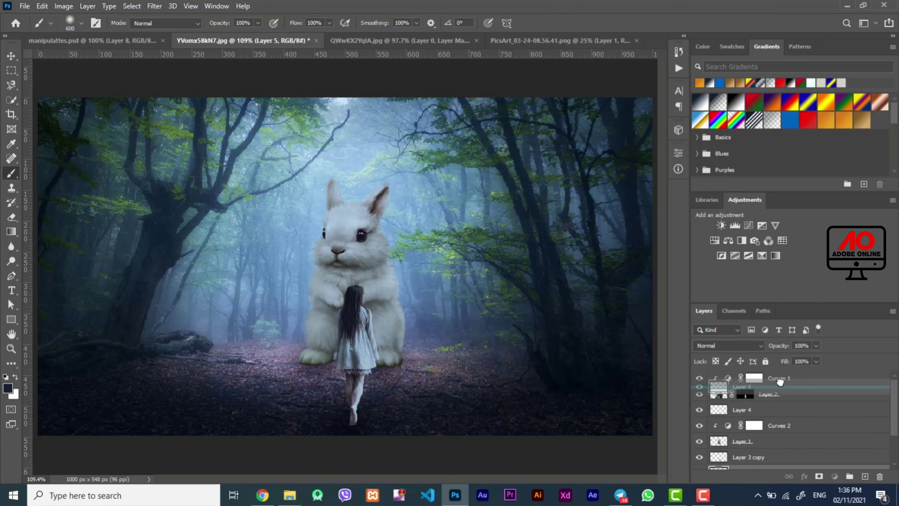
{"action": "left_click_drag", "start_coordinate": [783, 364], "coordinate": [777, 372]}
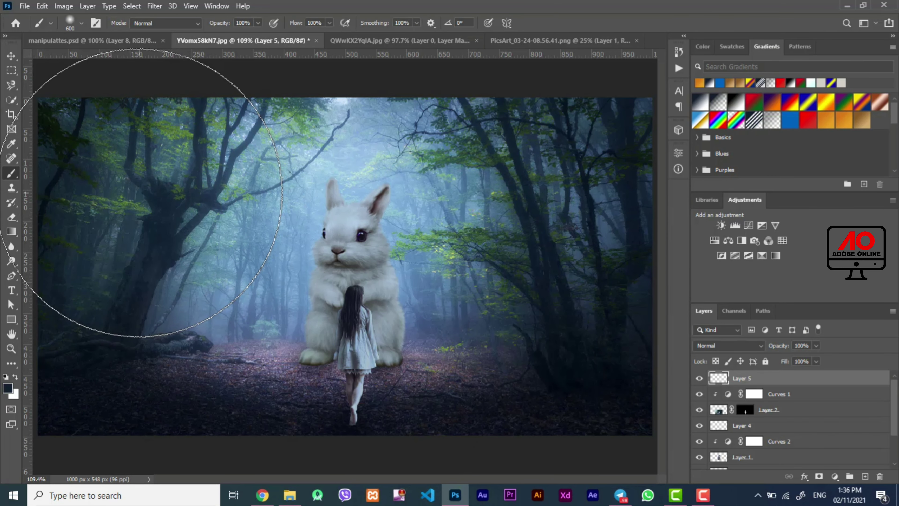
Lower the brush flow and paint soft dark shading across the upper forest on Layer 5.
{"action": "left_click_drag", "start_coordinate": [142, 191], "coordinate": [131, 271]}
{"action": "key", "text": "ctrl+z"}
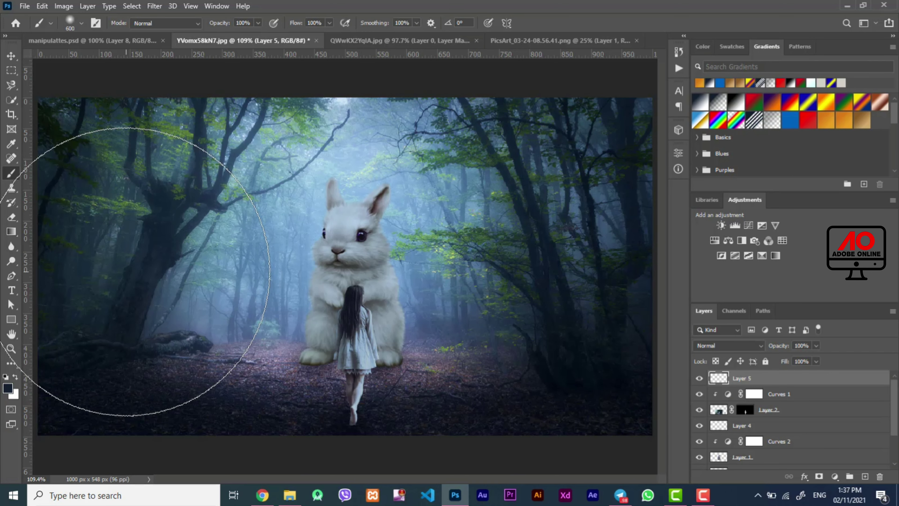
{"action": "left_click_drag", "start_coordinate": [300, 24], "coordinate": [204, 28]}
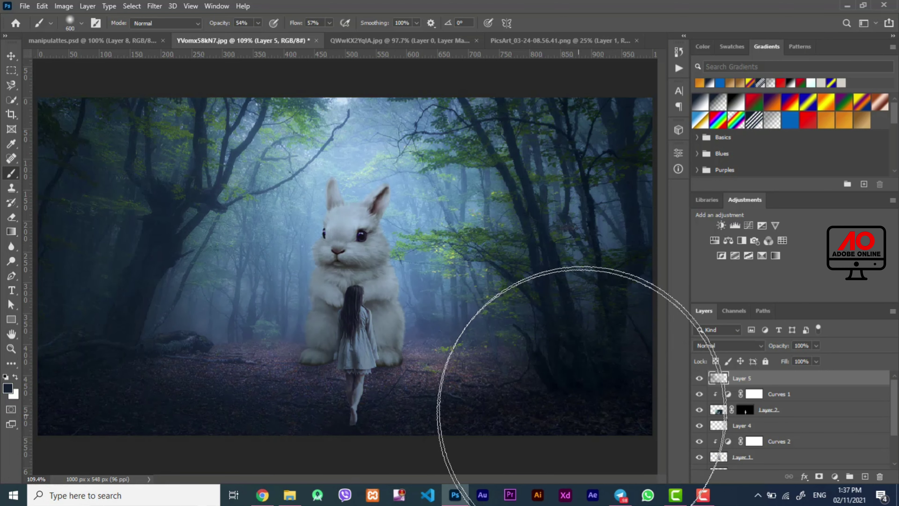
{"action": "mouse_move", "coordinate": [509, 148]}
{"action": "left_mouse_down"}
{"action": "mouse_move", "coordinate": [257, 125]}
{"action": "mouse_move", "coordinate": [151, 220]}
{"action": "mouse_move", "coordinate": [542, 220]}
{"action": "mouse_move", "coordinate": [232, 209]}
{"action": "mouse_move", "coordinate": [171, 161]}
{"action": "mouse_move", "coordinate": [120, 251]}
{"action": "mouse_move", "coordinate": [141, 402]}
{"action": "mouse_move", "coordinate": [275, 446]}
{"action": "mouse_move", "coordinate": [521, 367]}
{"action": "mouse_move", "coordinate": [622, 362]}
{"action": "mouse_move", "coordinate": [46, 177]}
{"action": "mouse_move", "coordinate": [151, 341]}
{"action": "left_mouse_up"}
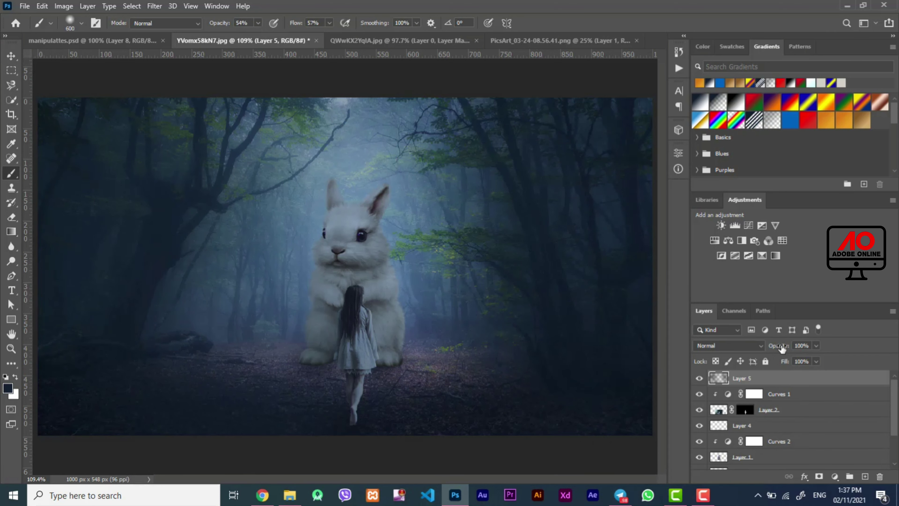
Fade Layer 5 to 41% opacity and 59% fill.
{"action": "left_click_drag", "start_coordinate": [781, 348], "coordinate": [748, 354]}
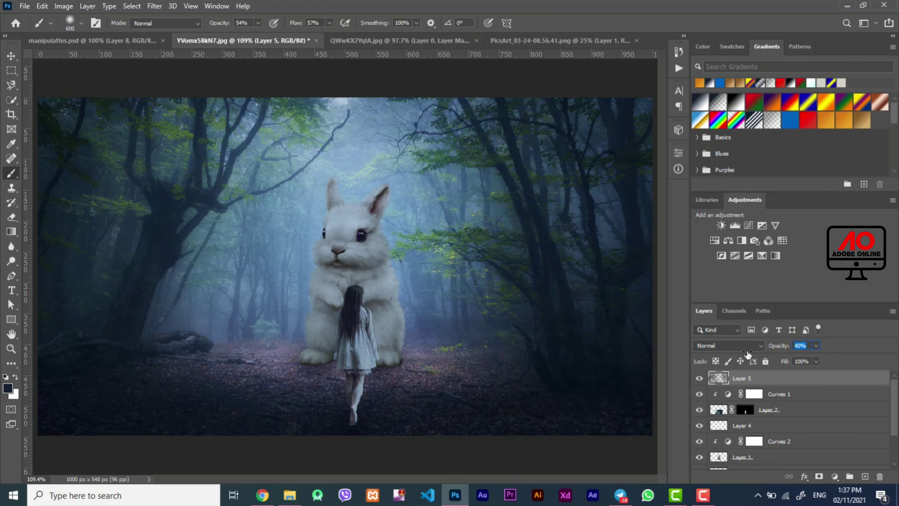
{"action": "key", "text": "Return"}
{"action": "left_click_drag", "start_coordinate": [784, 366], "coordinate": [769, 368]}
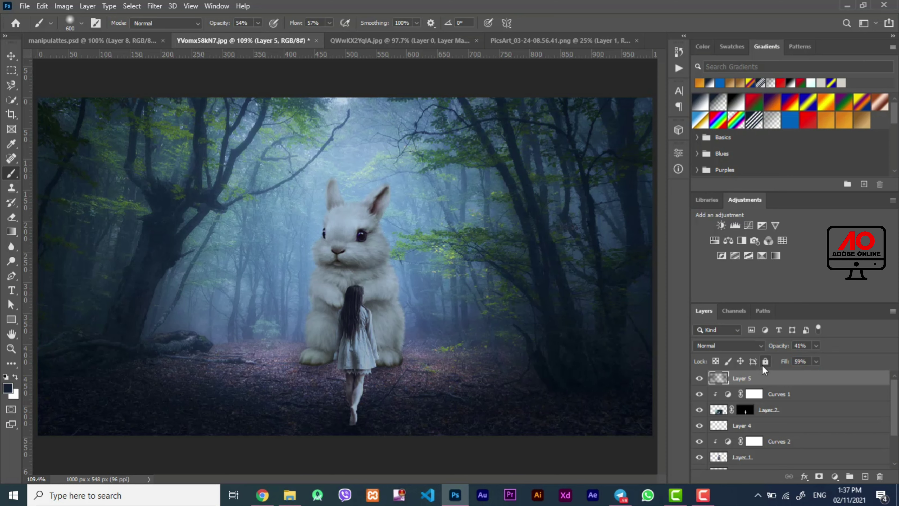
Add Layer 6 with dark tones on the ground near the girl, at 44% opacity and 25% fill.
{"action": "left_click", "coordinate": [864, 477]}
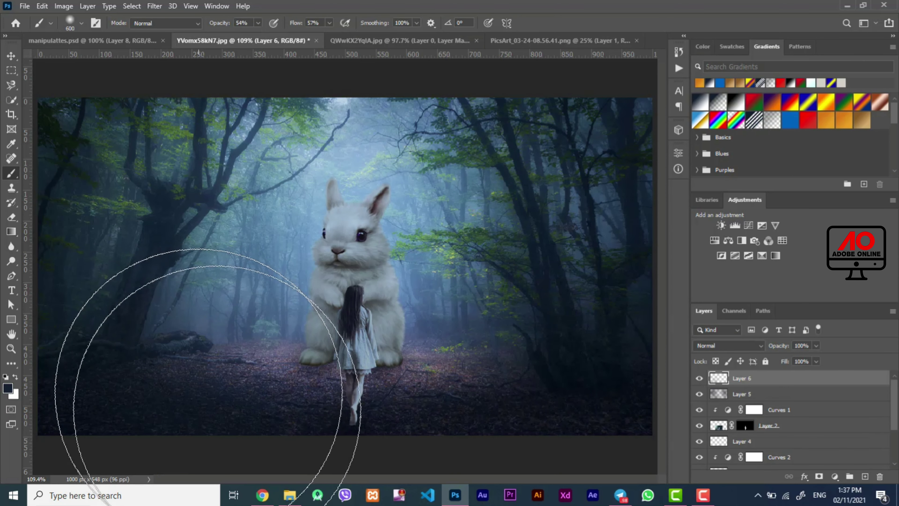
{"action": "left_click_drag", "start_coordinate": [462, 415], "coordinate": [409, 411]}
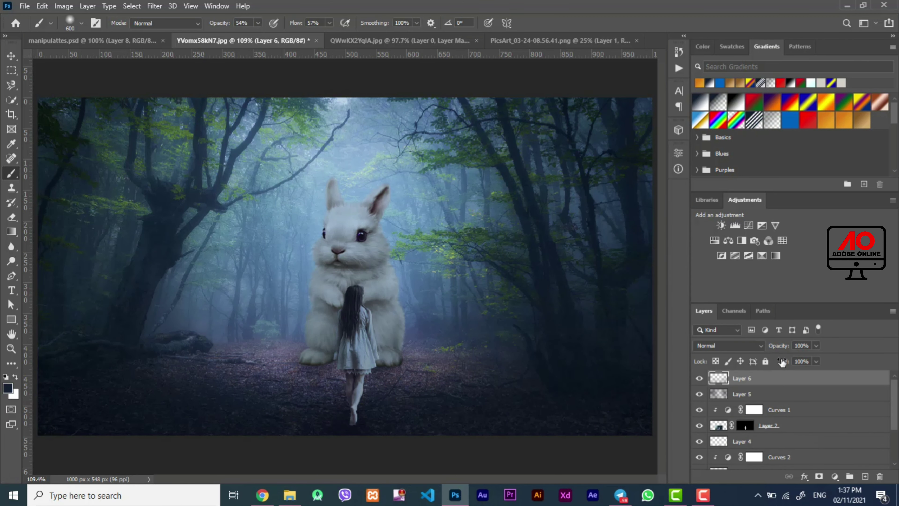
{"action": "mouse_move", "coordinate": [782, 361]}
{"action": "left_mouse_down"}
{"action": "mouse_move", "coordinate": [738, 354]}
{"action": "mouse_move", "coordinate": [753, 352]}
{"action": "left_mouse_up"}
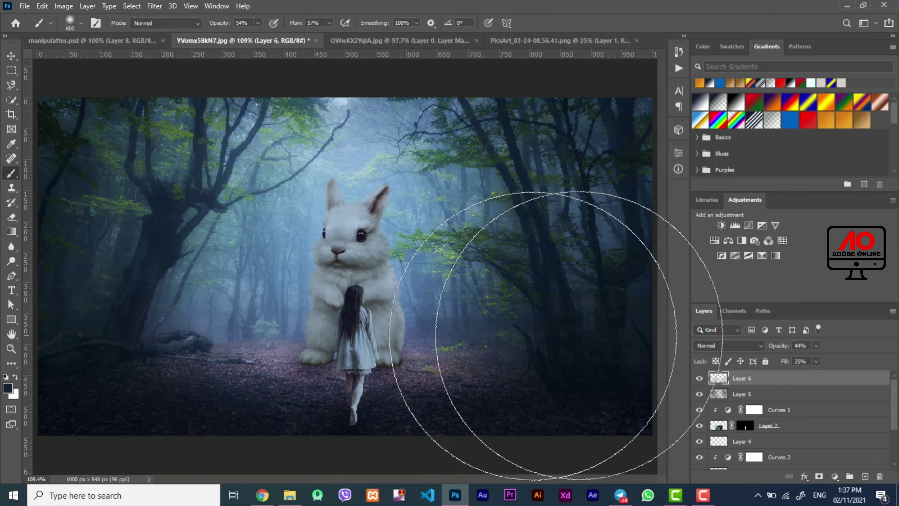
Raise Layer 5's opacity to 52%, toggling its visibility to check the effect.
{"action": "left_click", "coordinate": [11, 56]}
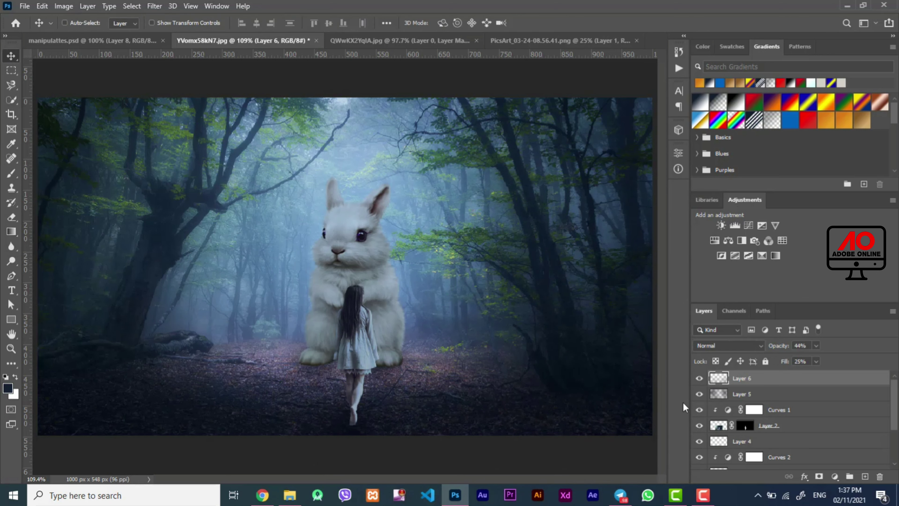
{"action": "left_click", "coordinate": [727, 394]}
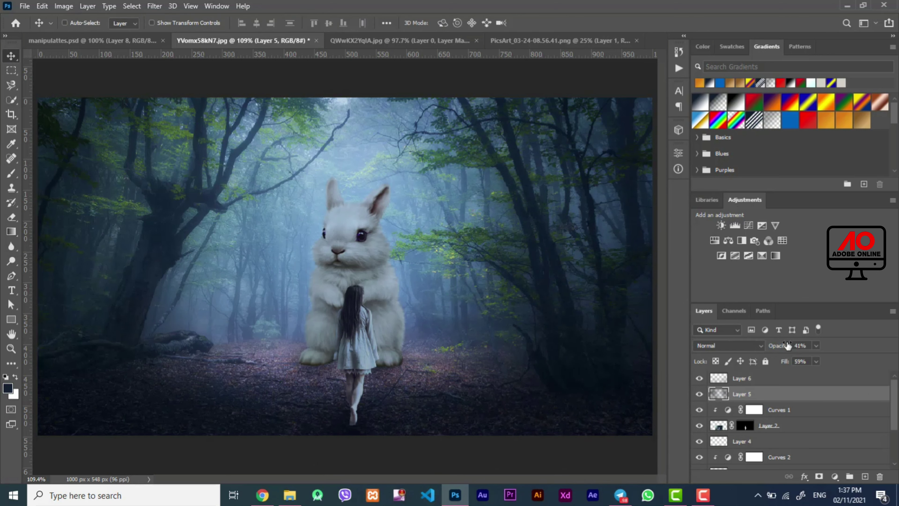
{"action": "left_click_drag", "start_coordinate": [787, 345], "coordinate": [790, 345]}
{"action": "left_click", "coordinate": [699, 394]}
{"action": "left_click", "coordinate": [699, 394]}
{"action": "scroll", "coordinate": [745, 427], "scroll_direction": "down", "scroll_amount": 3}
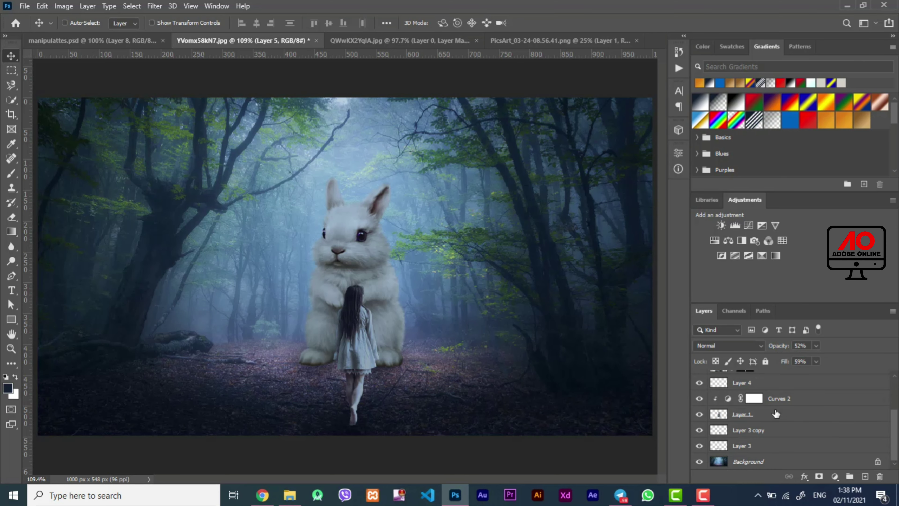
{"action": "left_click", "coordinate": [775, 413]}
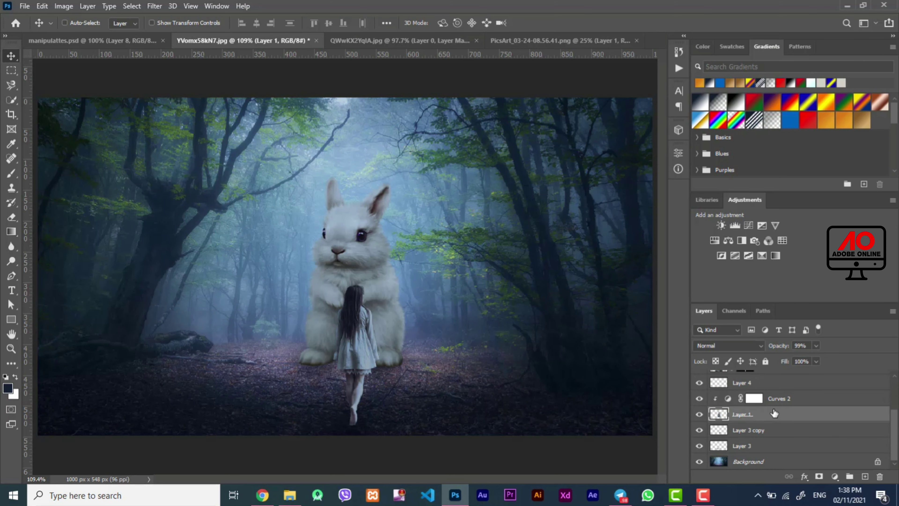
Add Layer 7 clipped to the rabbit and set its blend mode to Multiply.
{"action": "left_click", "coordinate": [862, 476]}
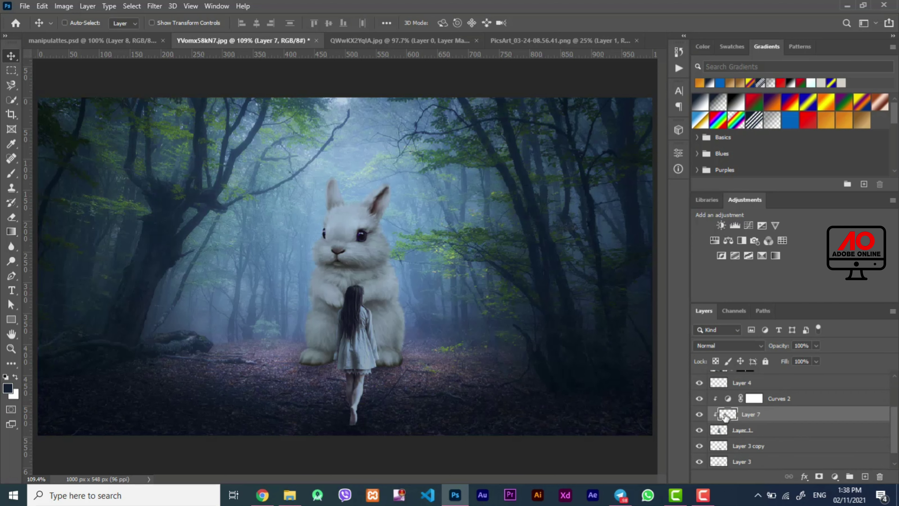
{"action": "right_click", "coordinate": [724, 416]}
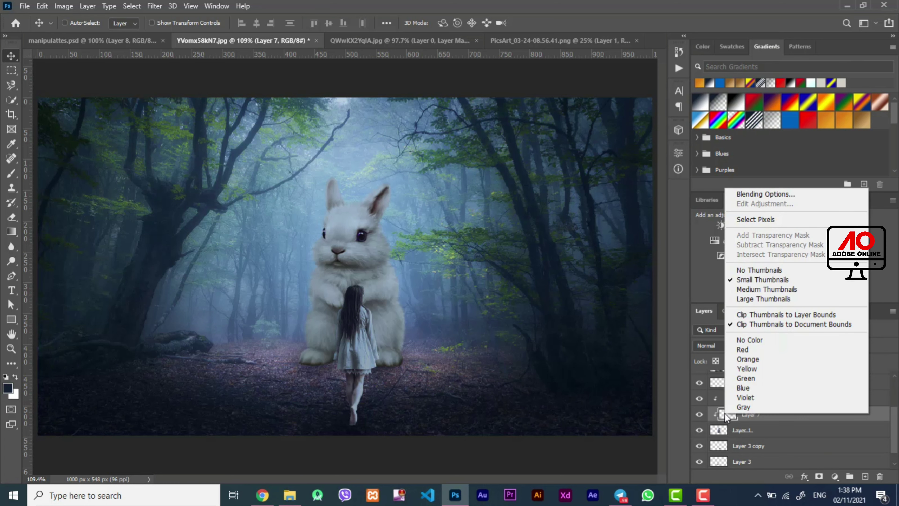
{"action": "left_click", "coordinate": [735, 417]}
{"action": "double_click", "coordinate": [735, 417]}
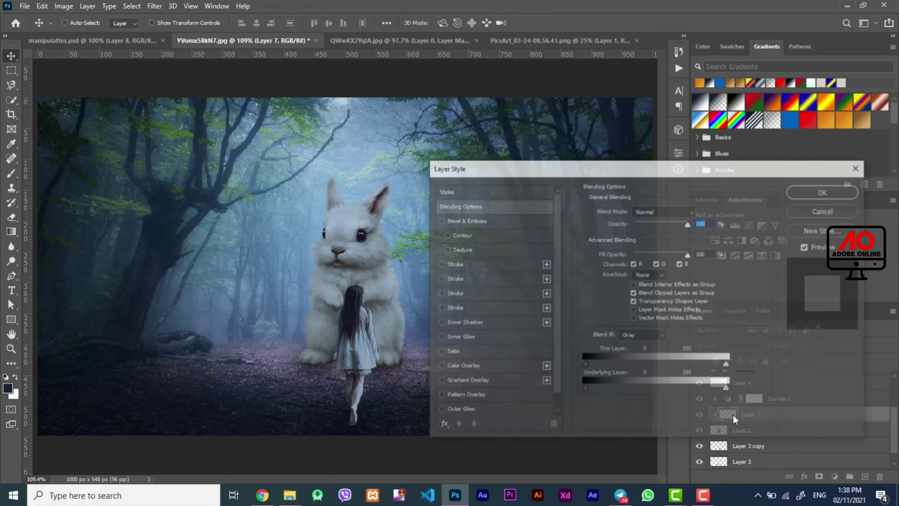
{"action": "left_click", "coordinate": [844, 214]}
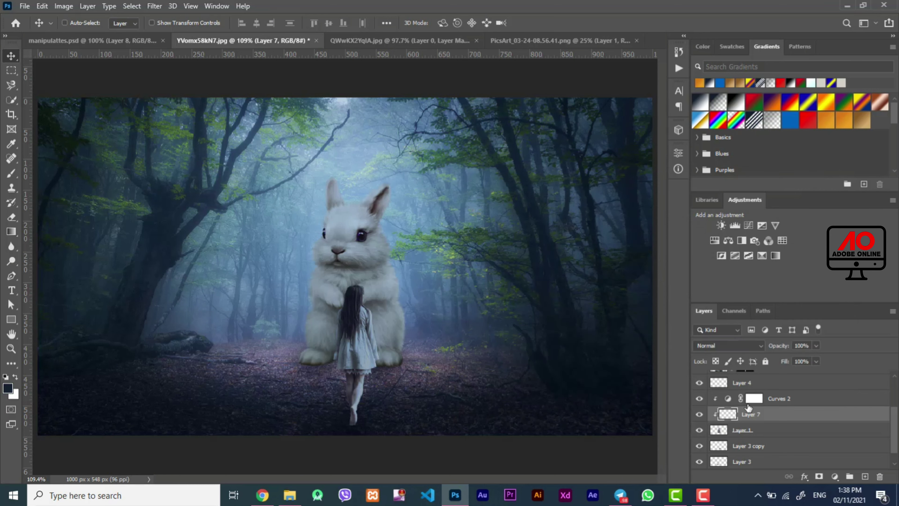
{"action": "left_click", "coordinate": [742, 347]}
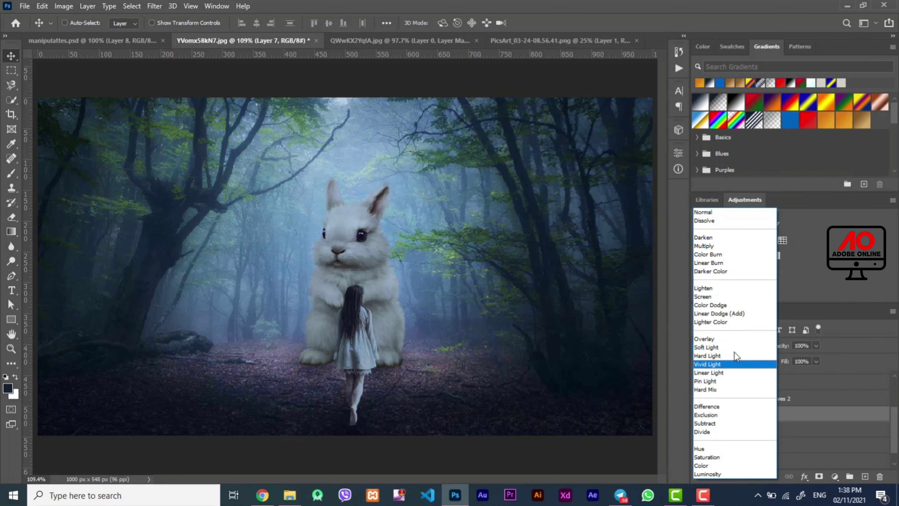
{"action": "left_click", "coordinate": [729, 245]}
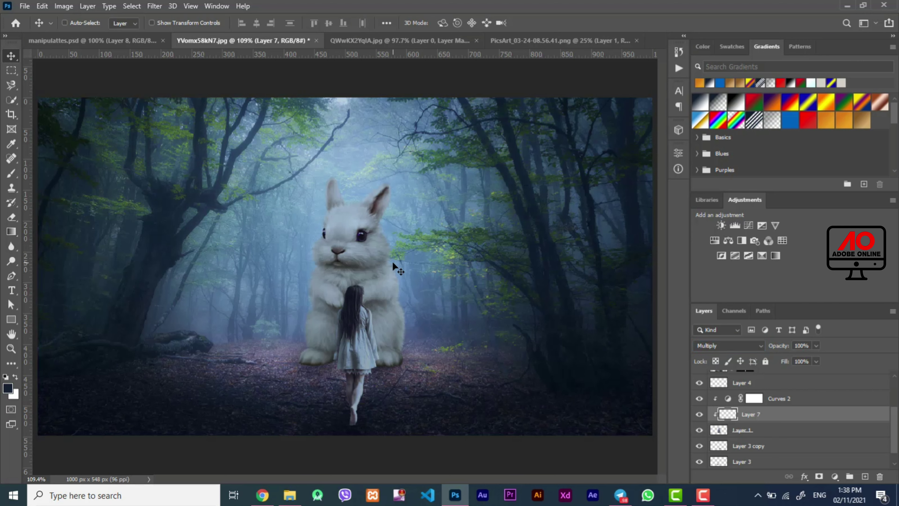
Paint shadow down the rabbit's right cheek and side with a 60 px brush, at 55% opacity and 50% fill.
{"action": "key", "text": "b"}
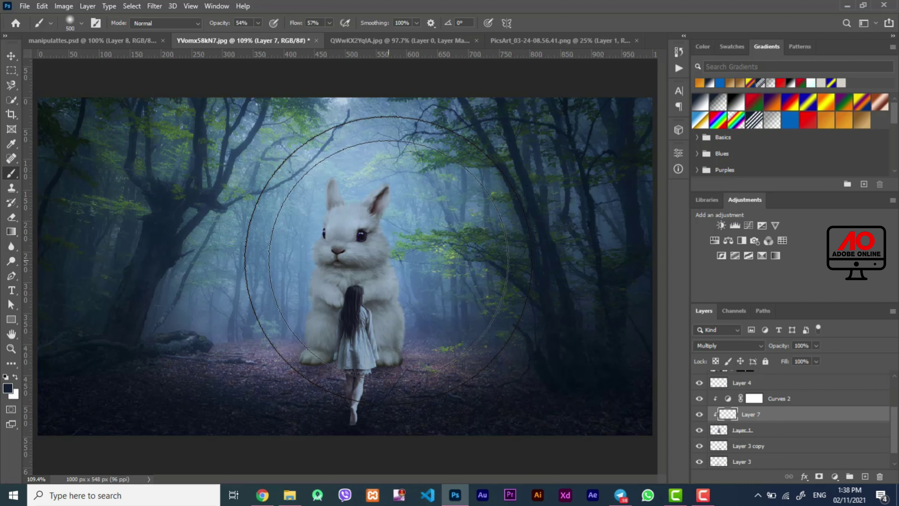
{"action": "key", "text": "bracketleft"}
{"action": "key", "text": "bracketleft"}
{"action": "key", "text": "bracketleft"}
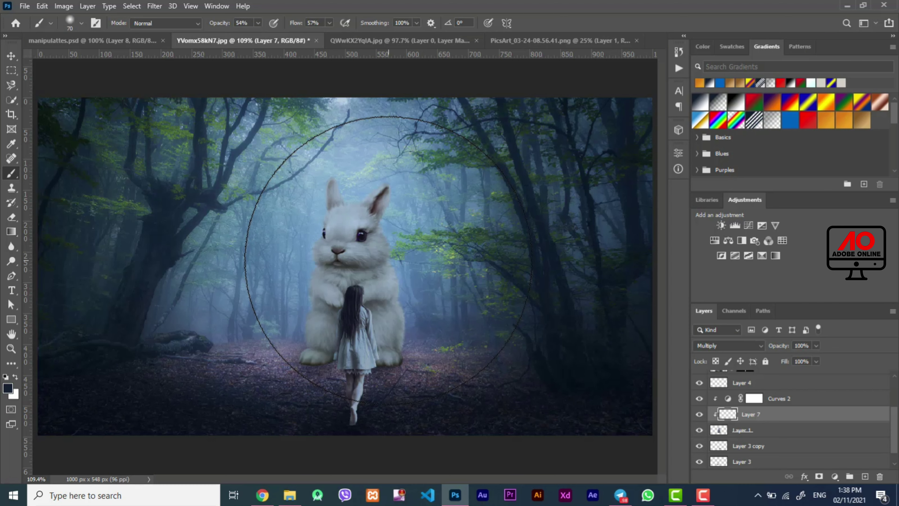
{"action": "key", "text": "bracketleft"}
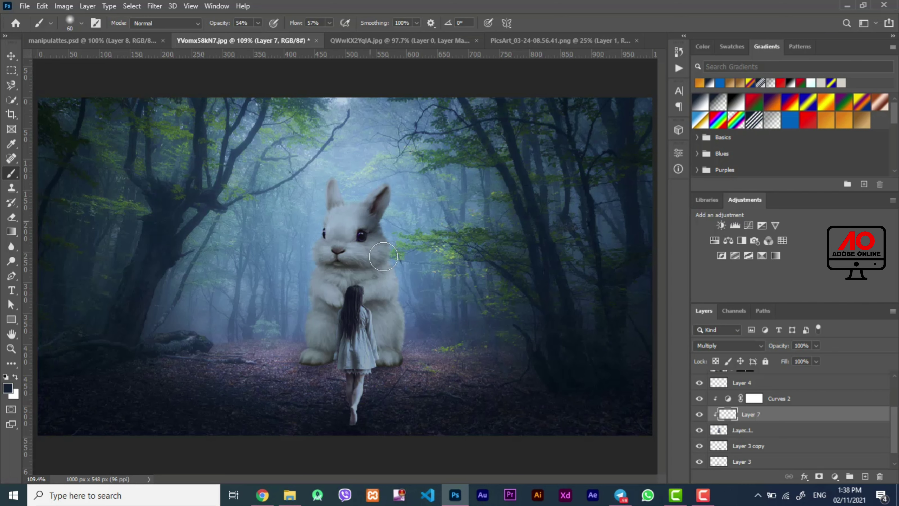
{"action": "left_click_drag", "start_coordinate": [383, 256], "coordinate": [383, 380]}
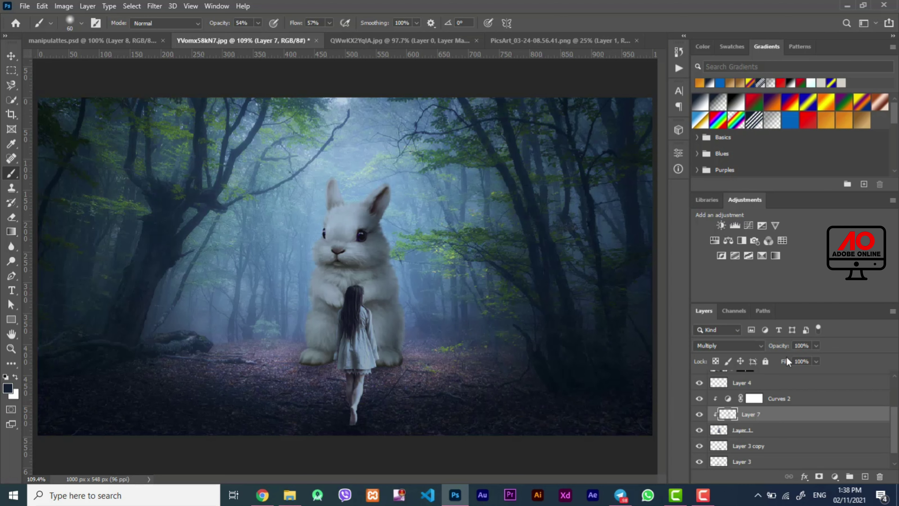
{"action": "mouse_move", "coordinate": [787, 357]}
{"action": "left_mouse_down"}
{"action": "mouse_move", "coordinate": [756, 361]}
{"action": "mouse_move", "coordinate": [773, 349]}
{"action": "mouse_move", "coordinate": [763, 349]}
{"action": "mouse_move", "coordinate": [778, 362]}
{"action": "left_mouse_up"}
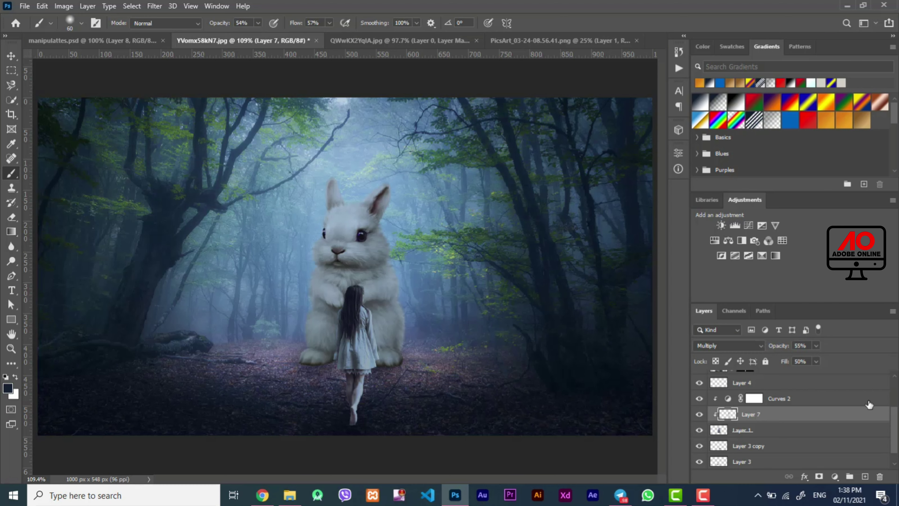
{"action": "scroll", "coordinate": [894, 419], "scroll_direction": "up", "scroll_amount": 2}
{"action": "scroll", "coordinate": [894, 420], "scroll_direction": "up", "scroll_amount": 1}
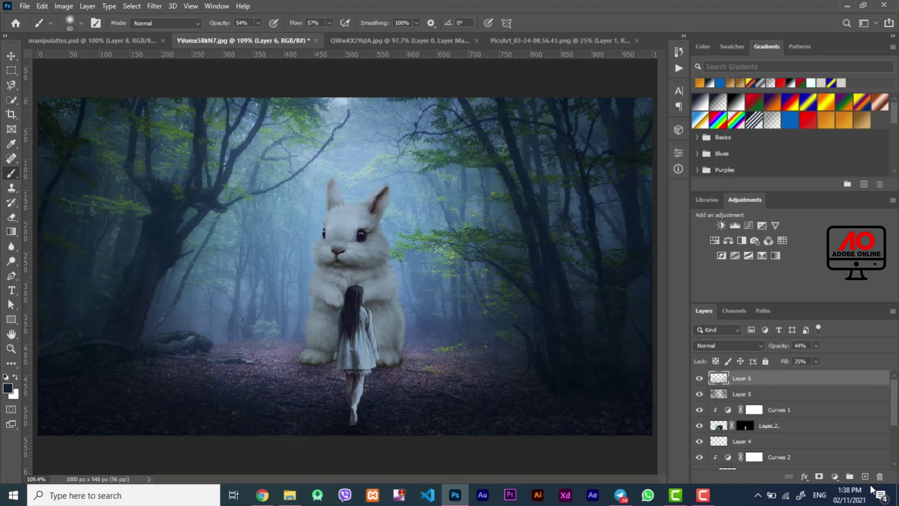
Add Layer 8 at the top and choose the Cloud 13 brush preset.
{"action": "left_click", "coordinate": [866, 478]}
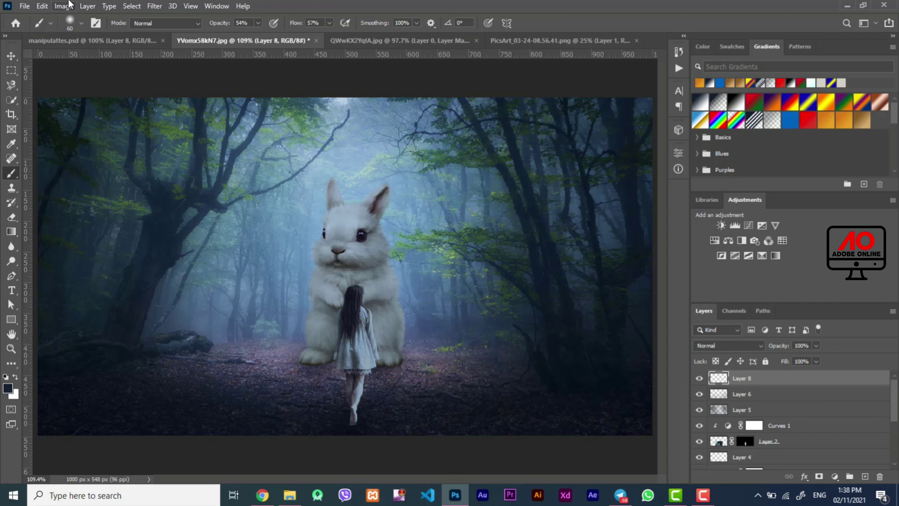
{"action": "left_click", "coordinate": [81, 23]}
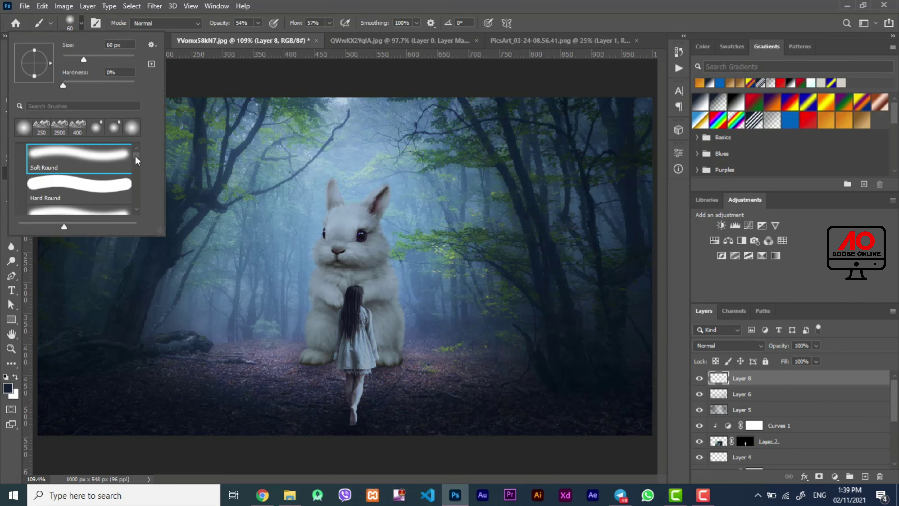
{"action": "left_click_drag", "start_coordinate": [137, 161], "coordinate": [135, 220]}
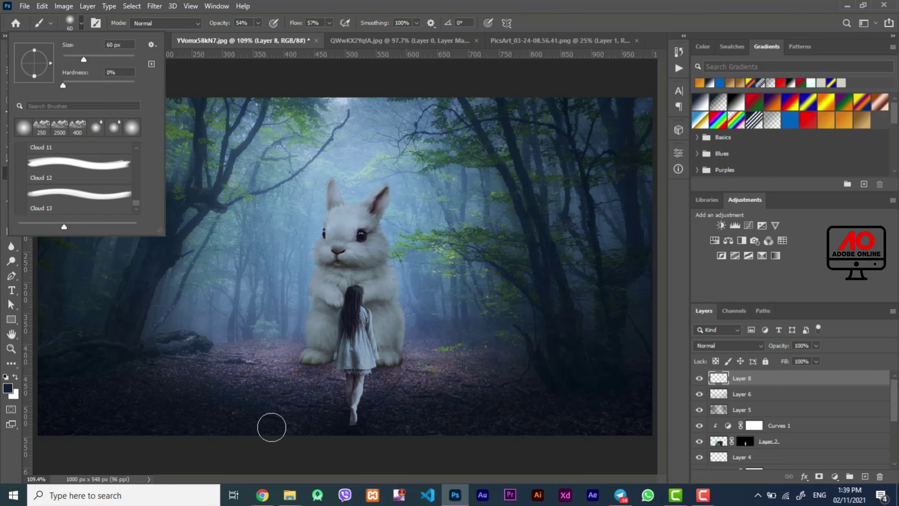
{"action": "left_click", "coordinate": [263, 495]}
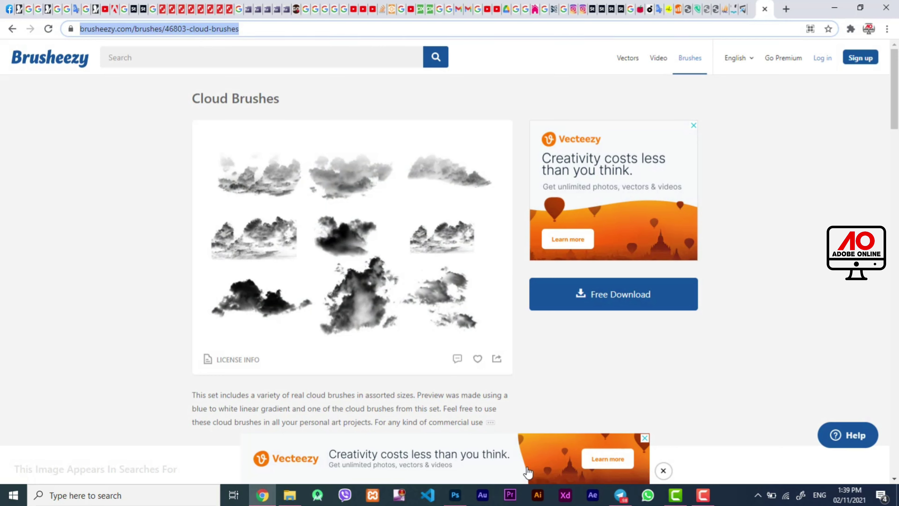
{"action": "left_click", "coordinate": [455, 495]}
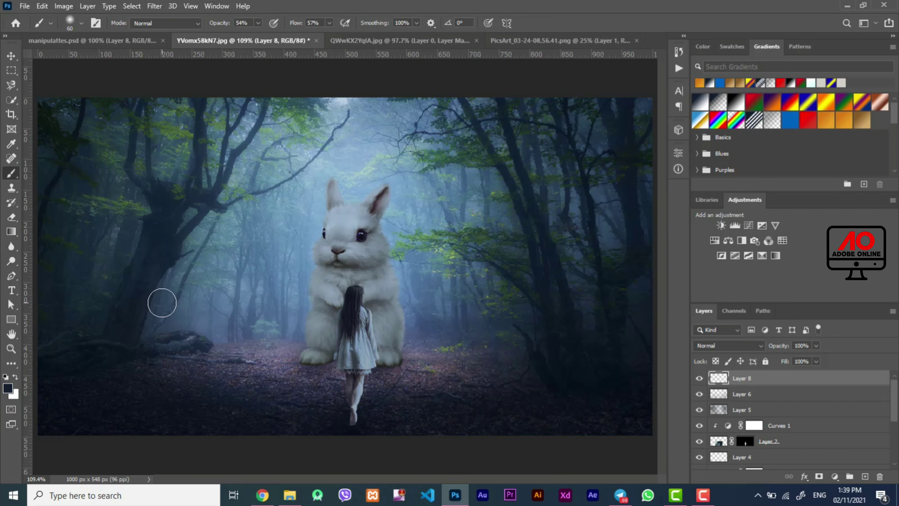
{"action": "left_click", "coordinate": [80, 23]}
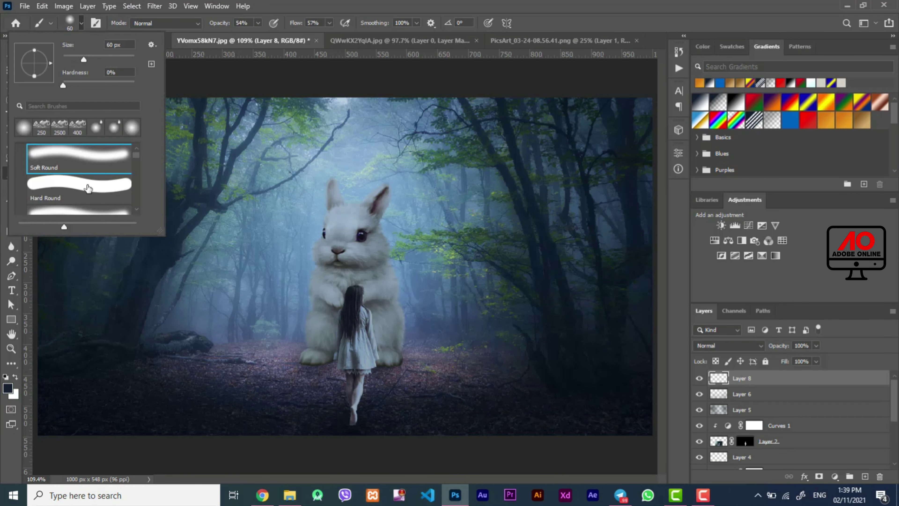
{"action": "left_click_drag", "start_coordinate": [136, 159], "coordinate": [142, 258]}
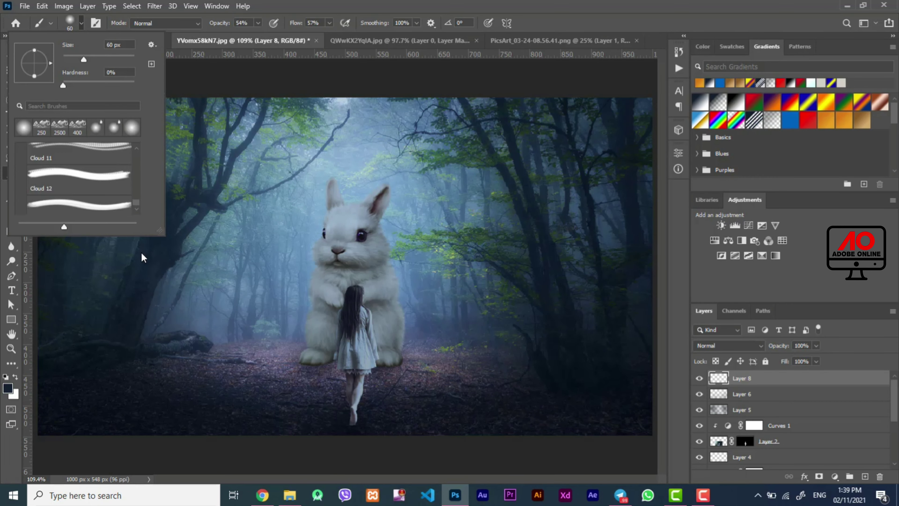
{"action": "left_click", "coordinate": [113, 212]}
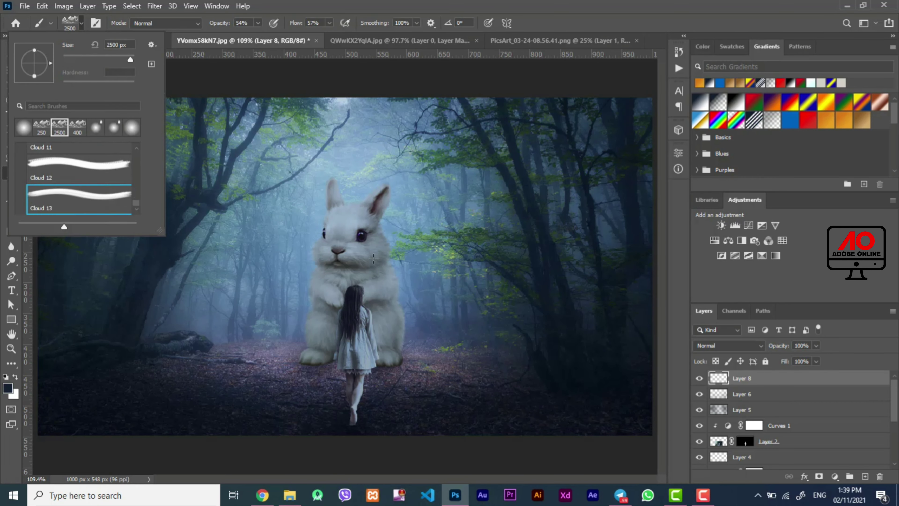
{"action": "left_click", "coordinate": [411, 259]}
Dab cloud fog above the rabbit with a smaller brush and fade Layer 8 to 63% opacity.
{"action": "left_click", "coordinate": [410, 259]}
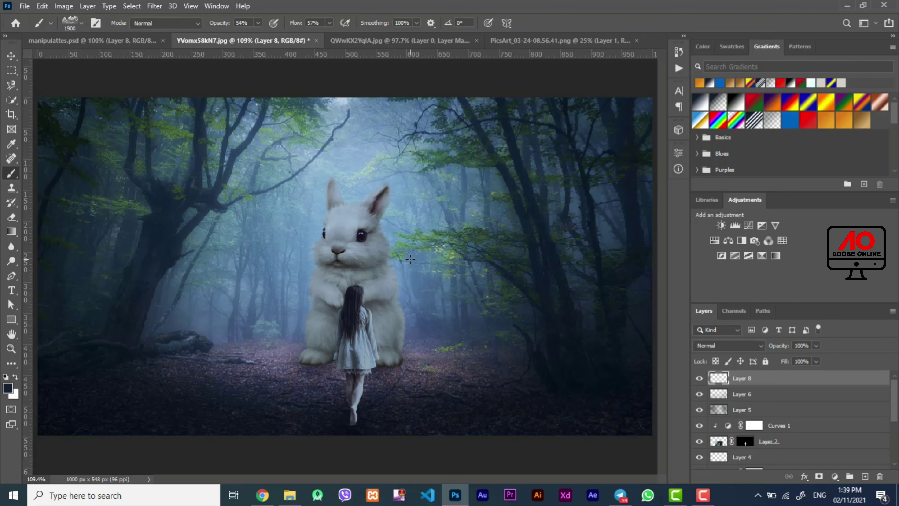
{"action": "key", "text": "bracketleft"}
{"action": "key", "text": "bracketleft"}
{"action": "key", "text": "bracketleft"}
{"action": "key", "text": "bracketleft"}
{"action": "key", "text": "bracketleft"}
{"action": "key", "text": "bracketleft"}
{"action": "key", "text": "bracketleft"}
{"action": "key", "text": "bracketleft"}
{"action": "key", "text": "bracketleft"}
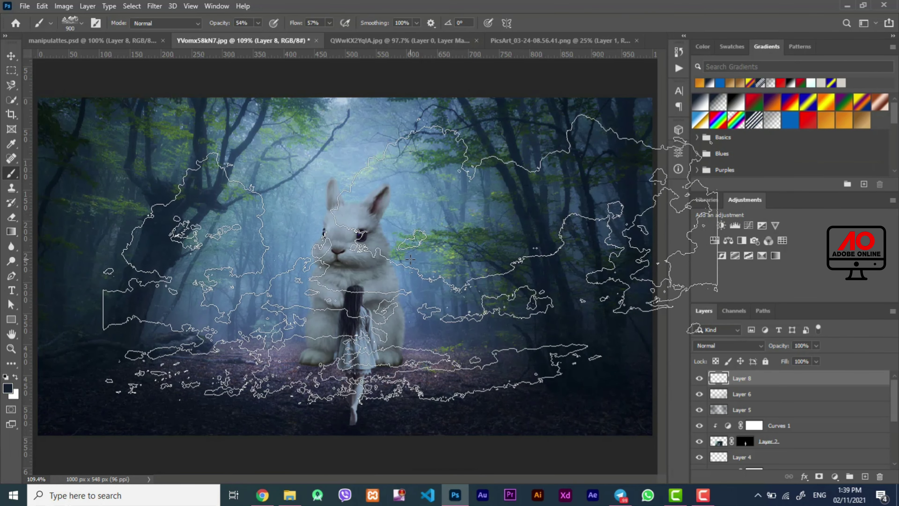
{"action": "key", "text": "bracketleft"}
{"action": "key", "text": "bracketleft"}
{"action": "key", "text": "bracketleft"}
{"action": "key", "text": "bracketleft"}
{"action": "key", "text": "bracketleft"}
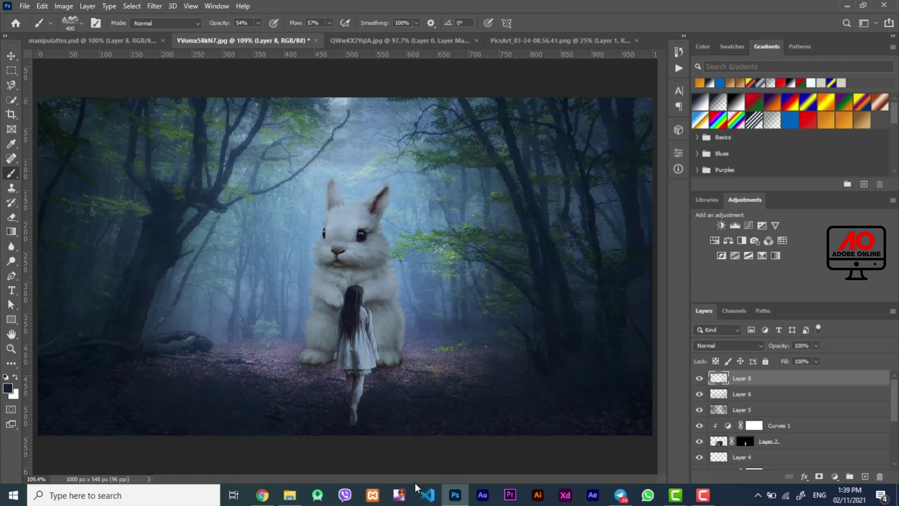
{"action": "left_click", "coordinate": [699, 378]}
{"action": "mouse_move", "coordinate": [776, 345]}
{"action": "left_mouse_down"}
{"action": "mouse_move", "coordinate": [755, 352]}
{"action": "mouse_move", "coordinate": [769, 360]}
{"action": "left_mouse_up"}
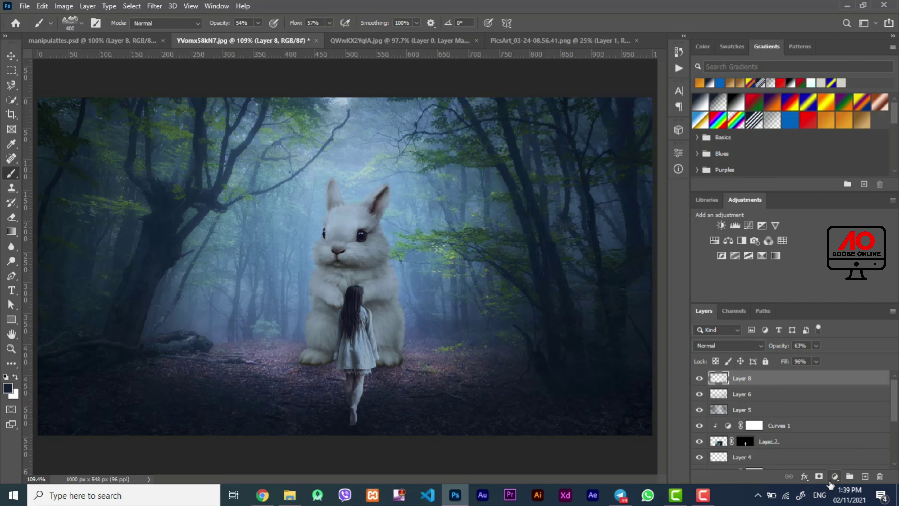
Add a Color Lookup adjustment, trying Crisp_Winter before settling on Crisp_Warm.look.
{"action": "left_click", "coordinate": [832, 478]}
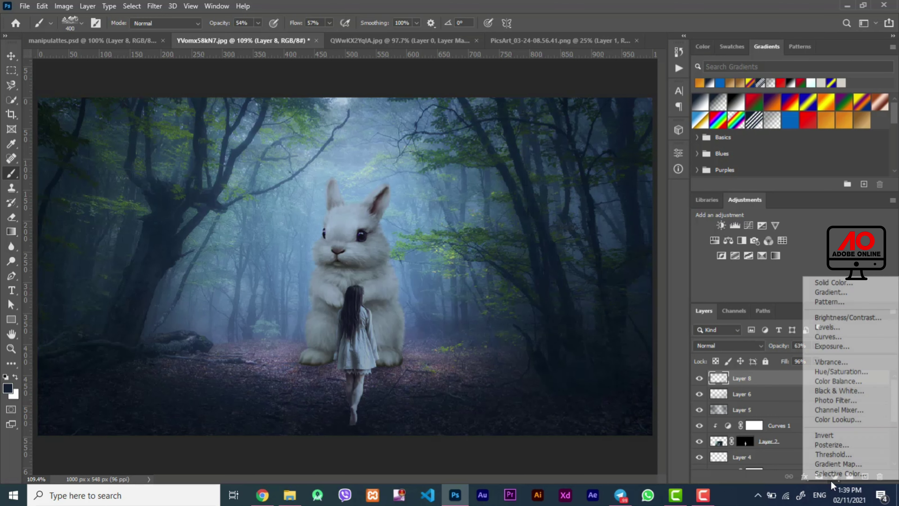
{"action": "left_click", "coordinate": [846, 420]}
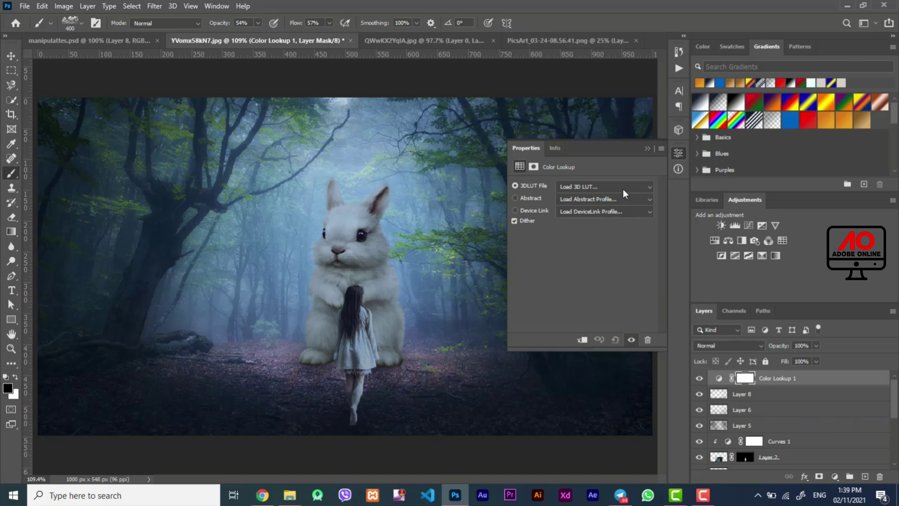
{"action": "left_click", "coordinate": [622, 187]}
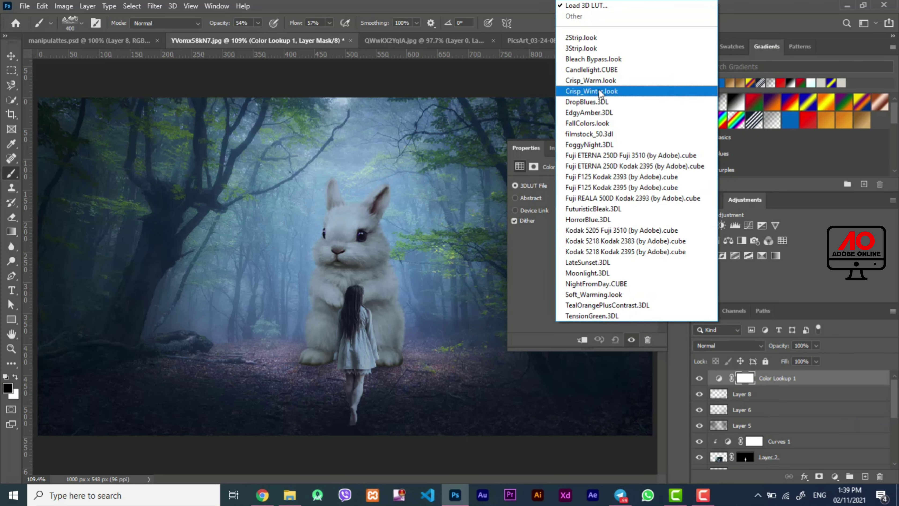
{"action": "left_click", "coordinate": [599, 92]}
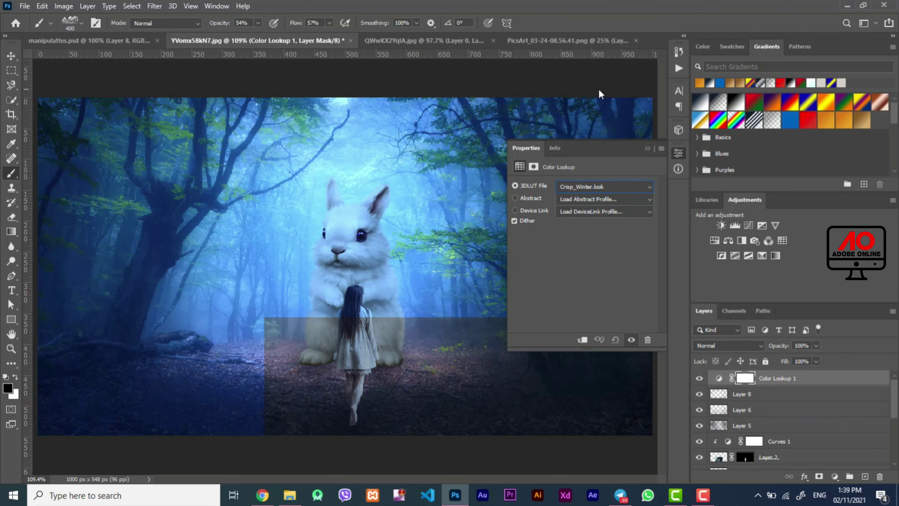
{"action": "left_click", "coordinate": [636, 191]}
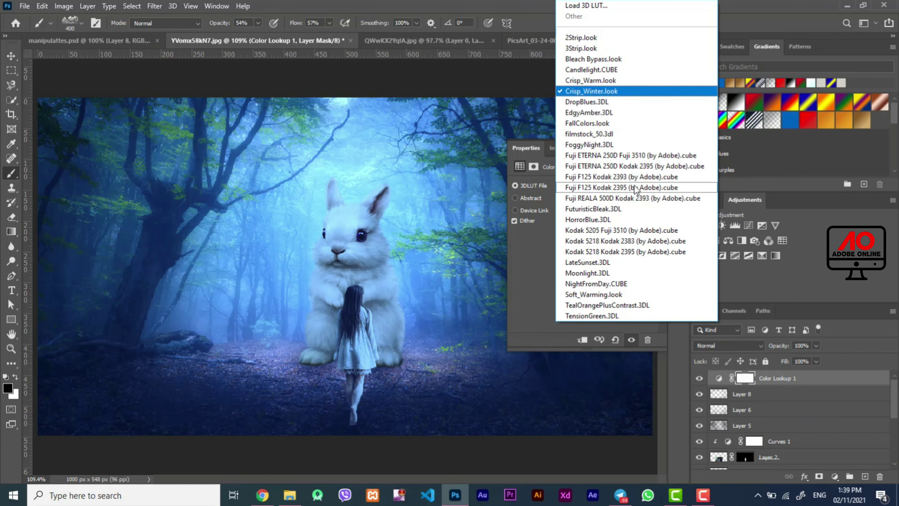
{"action": "left_click", "coordinate": [610, 84]}
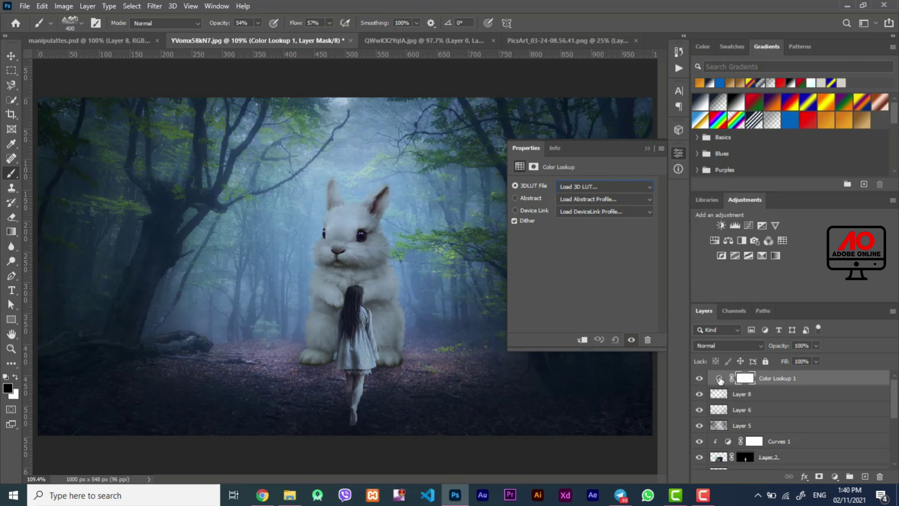
Reapply Crisp_Warm.look and lower the Color Lookup layer to 54% opacity.
{"action": "left_click", "coordinate": [718, 378]}
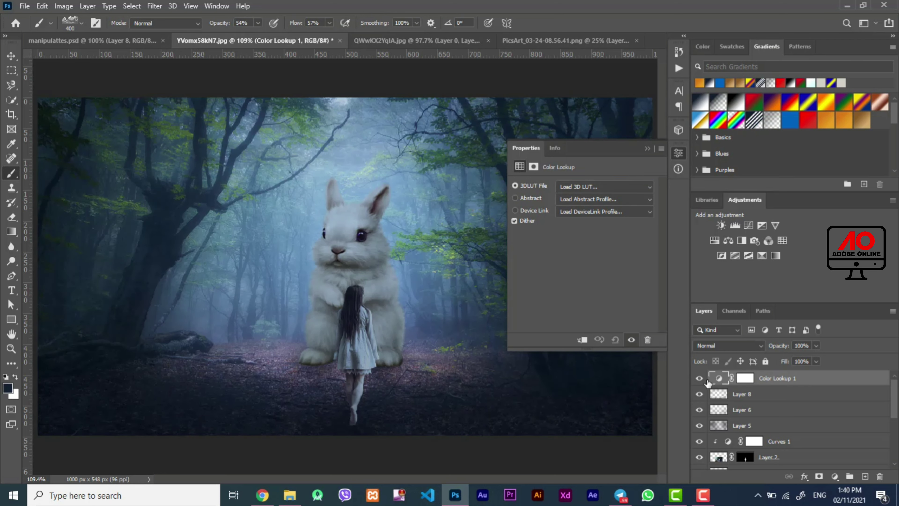
{"action": "left_click", "coordinate": [618, 187]}
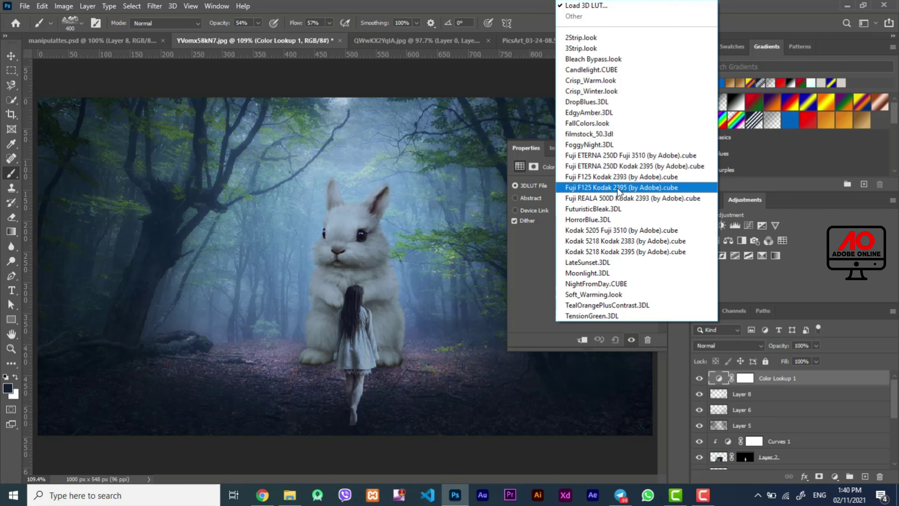
{"action": "left_click", "coordinate": [612, 81]}
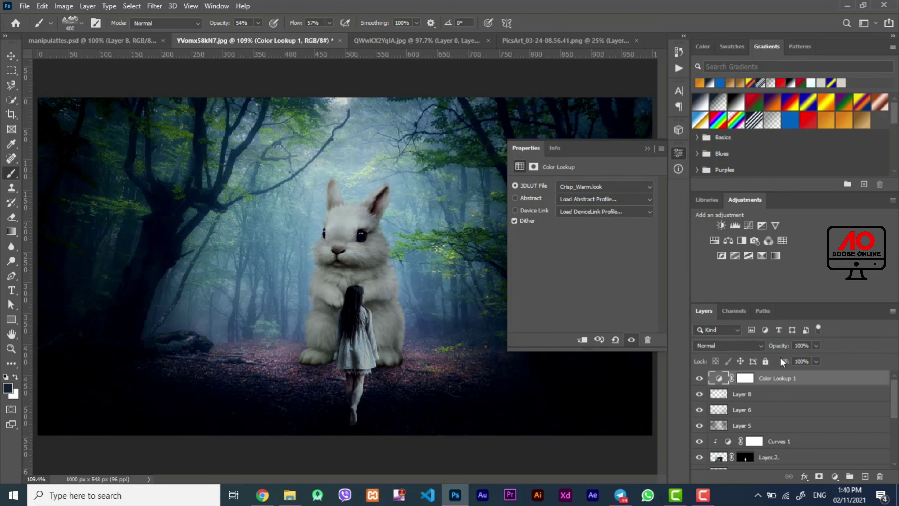
{"action": "mouse_move", "coordinate": [779, 348]}
{"action": "left_mouse_down"}
{"action": "mouse_move", "coordinate": [760, 349]}
{"action": "mouse_move", "coordinate": [768, 365]}
{"action": "left_mouse_up"}
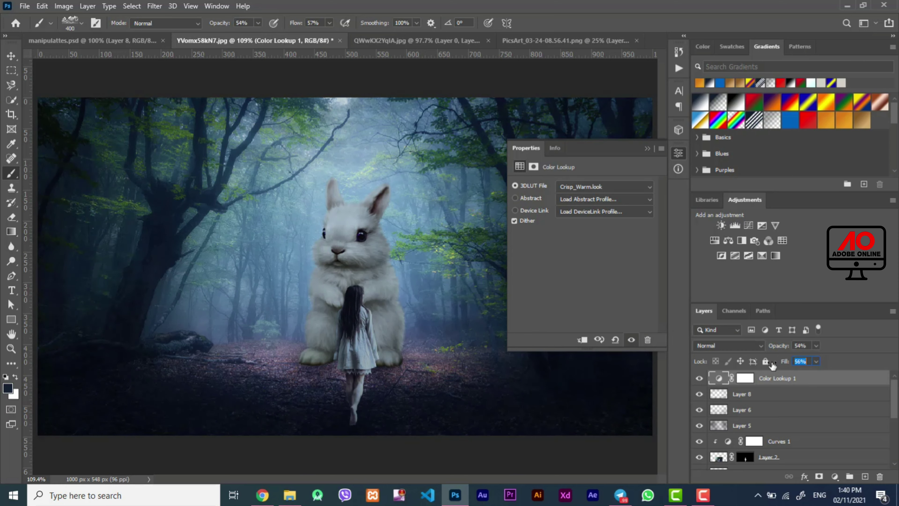
Add a Warming Filter (85) Photo Filter adjustment at 30% density and collapse its Properties panel.
{"action": "left_click", "coordinate": [834, 476]}
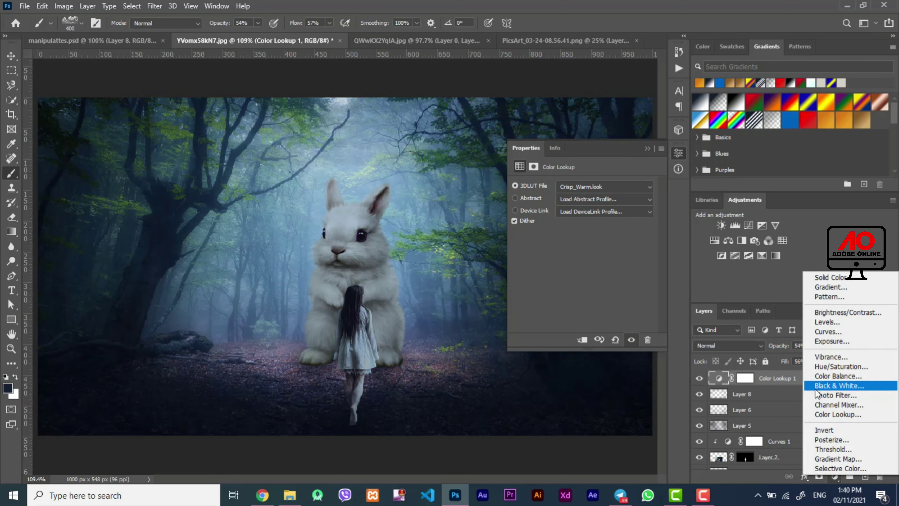
{"action": "left_click", "coordinate": [817, 395]}
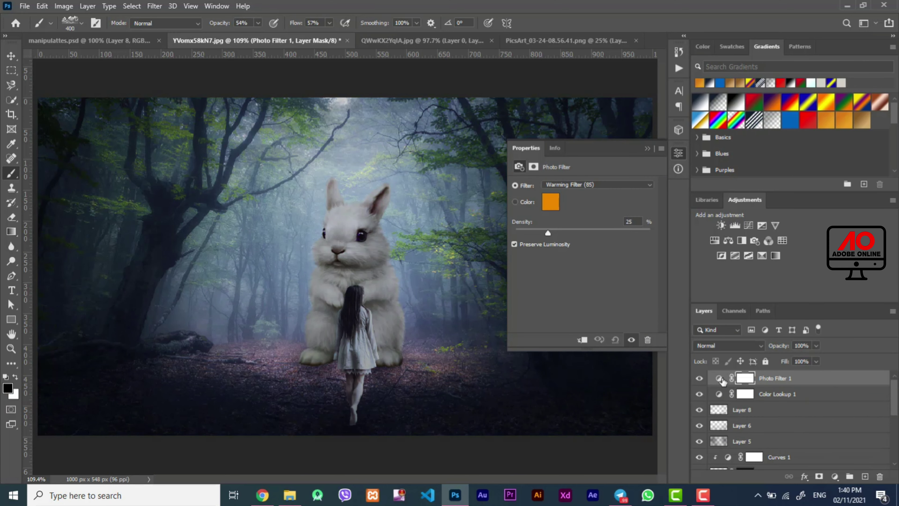
{"action": "left_click", "coordinate": [720, 380]}
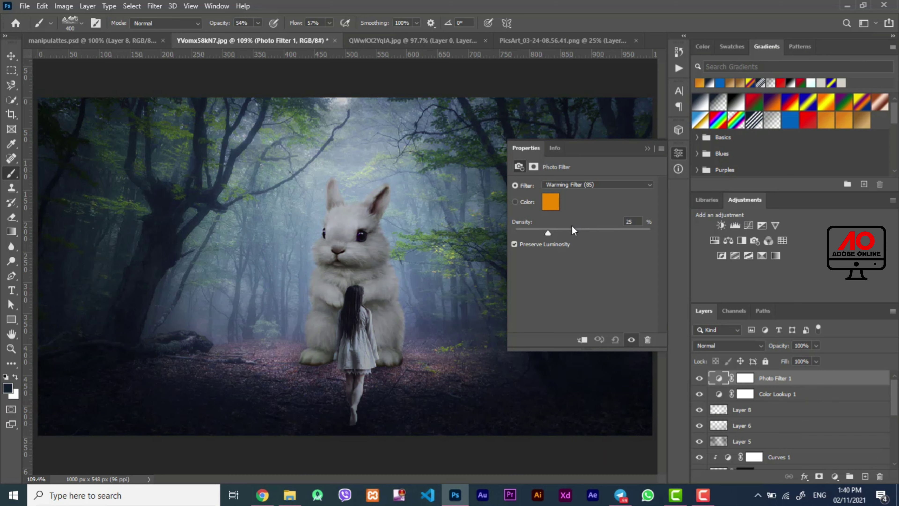
{"action": "mouse_move", "coordinate": [565, 233]}
{"action": "left_mouse_down"}
{"action": "mouse_move", "coordinate": [585, 241]}
{"action": "mouse_move", "coordinate": [555, 237]}
{"action": "left_mouse_up"}
{"action": "left_click", "coordinate": [647, 148]}
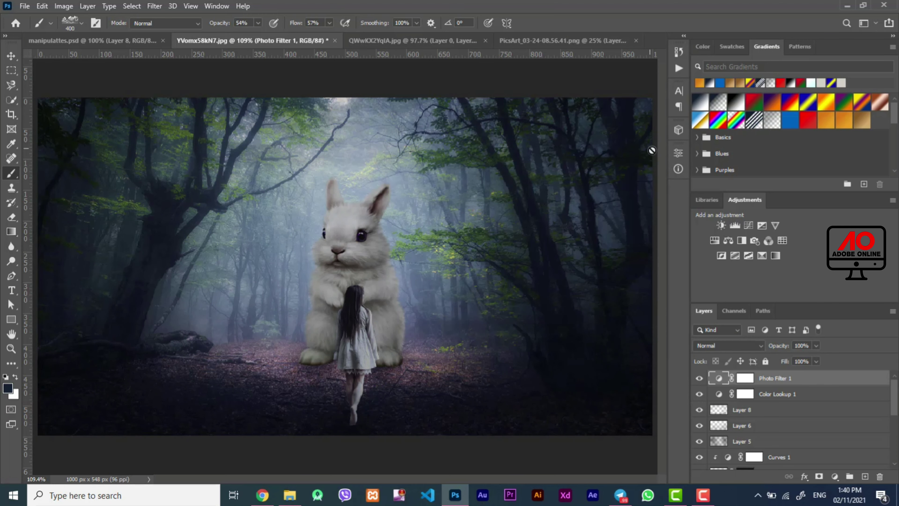
{"action": "left_click_drag", "start_coordinate": [895, 386], "coordinate": [888, 410]}
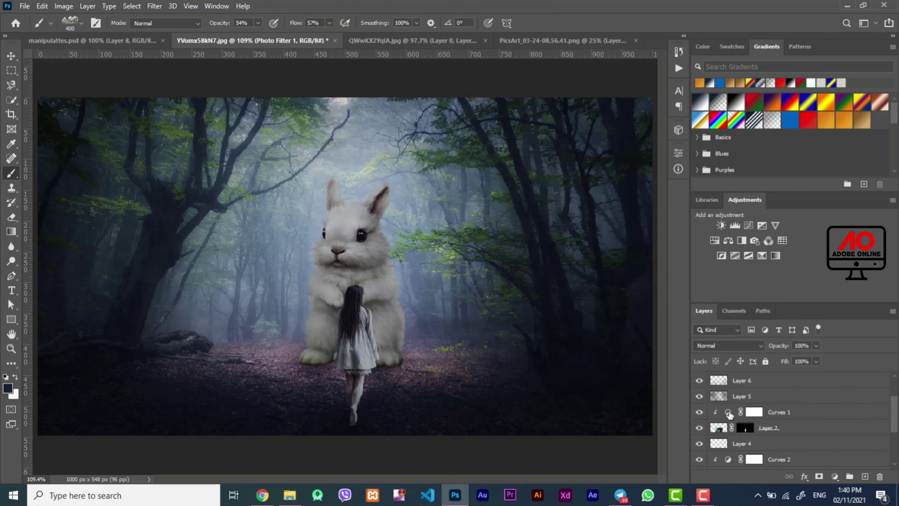
Nudge the girl's Curves 1 highlight point up, then slightly back down, and close its settings.
{"action": "double_click", "coordinate": [729, 413]}
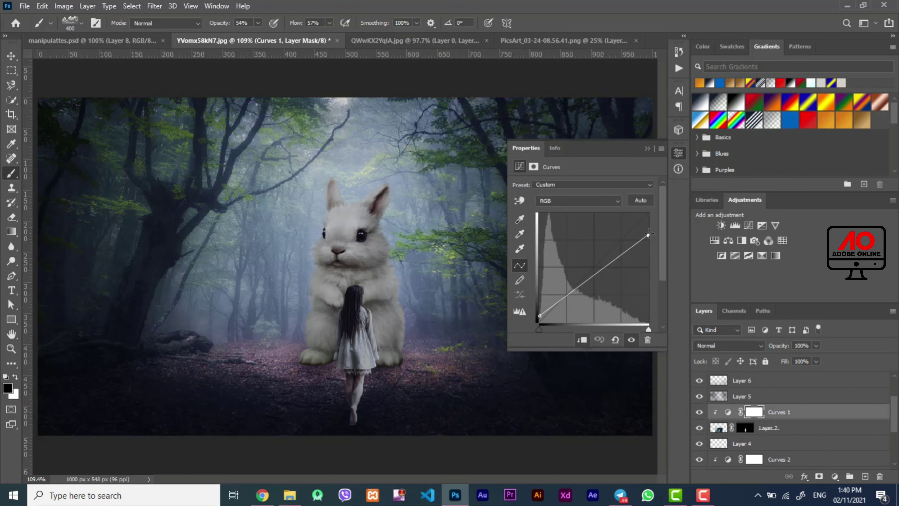
{"action": "left_click_drag", "start_coordinate": [649, 234], "coordinate": [652, 224]}
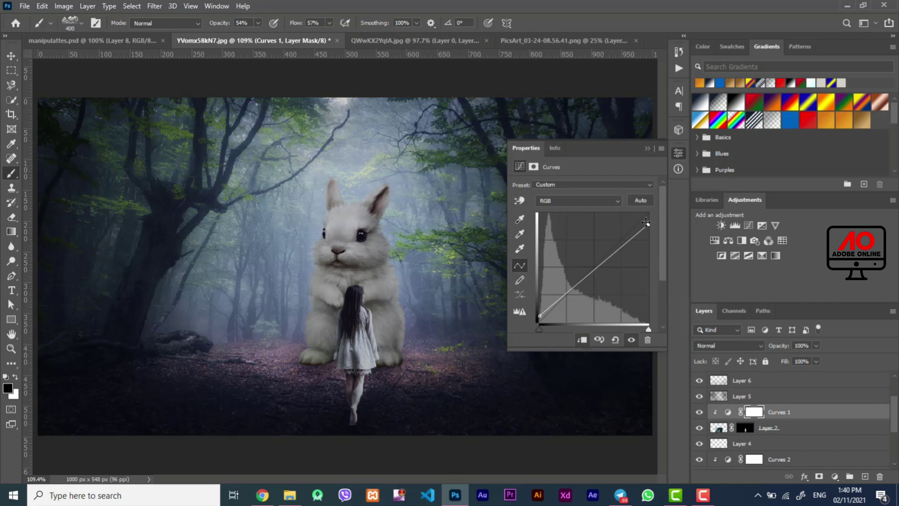
{"action": "left_click_drag", "start_coordinate": [648, 224], "coordinate": [648, 229]}
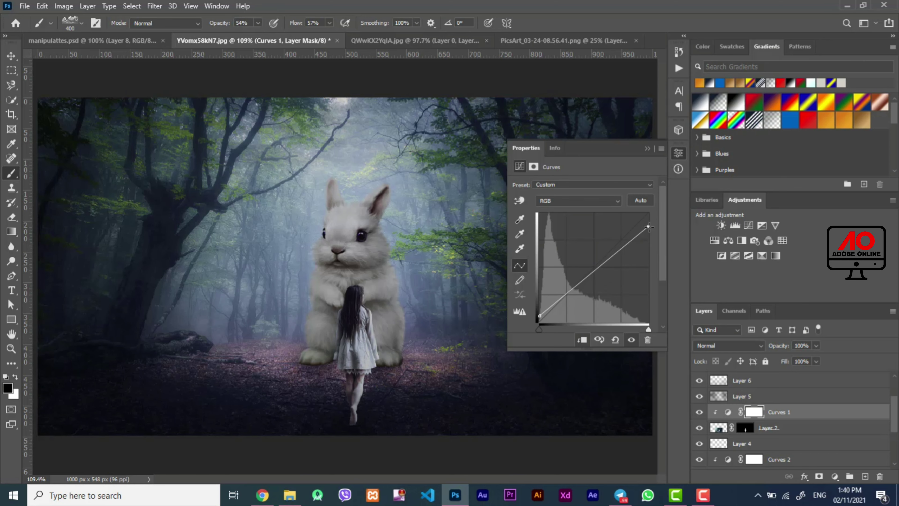
{"action": "left_click", "coordinate": [646, 148]}
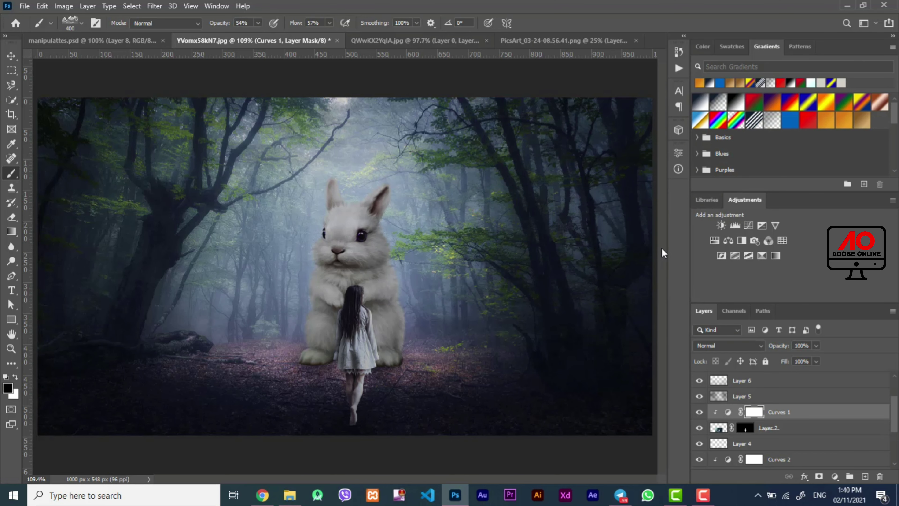
{"action": "key", "text": "v"}
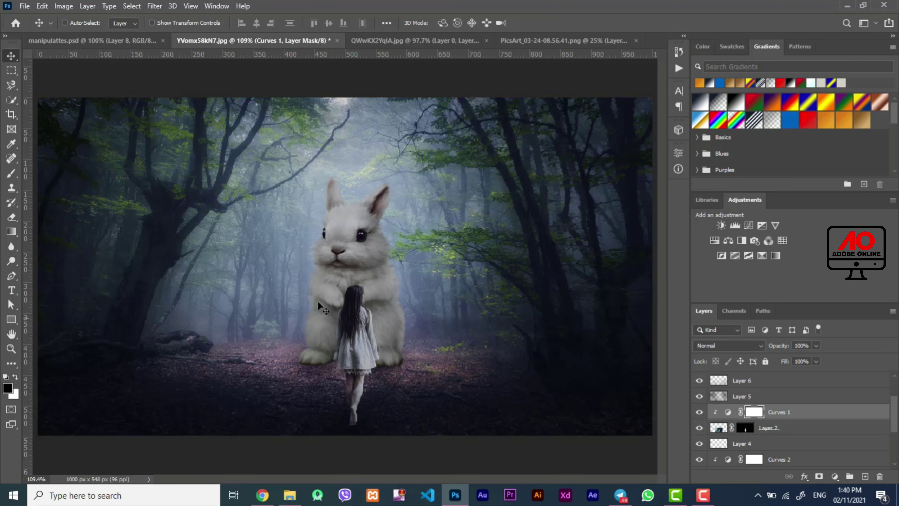